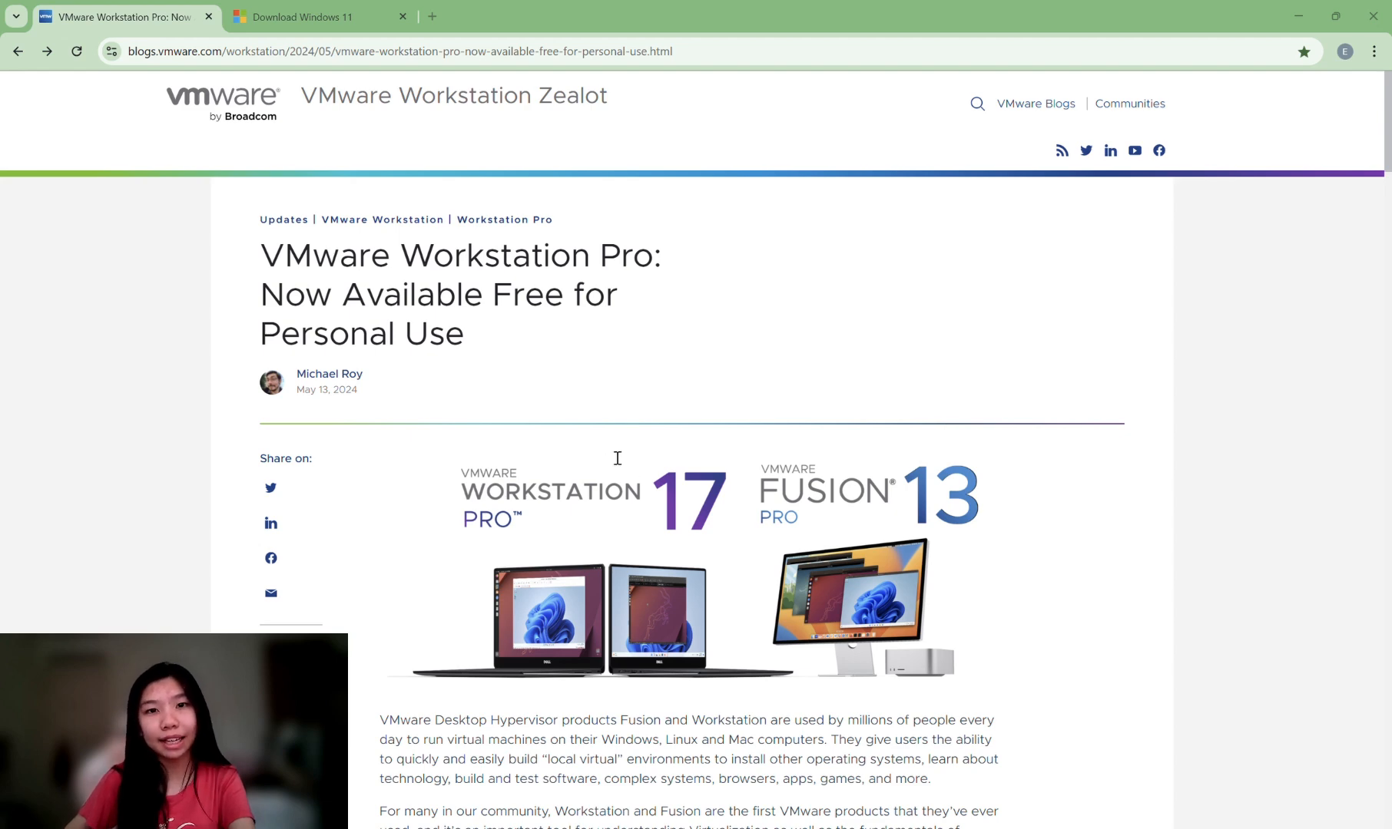
Scroll the VMware blog post and follow its Workstation Pro download link to Broadcom's sign-in.
{"action": "scroll", "coordinate": [1141, 401], "scroll_direction": "down", "scroll_amount": 10}
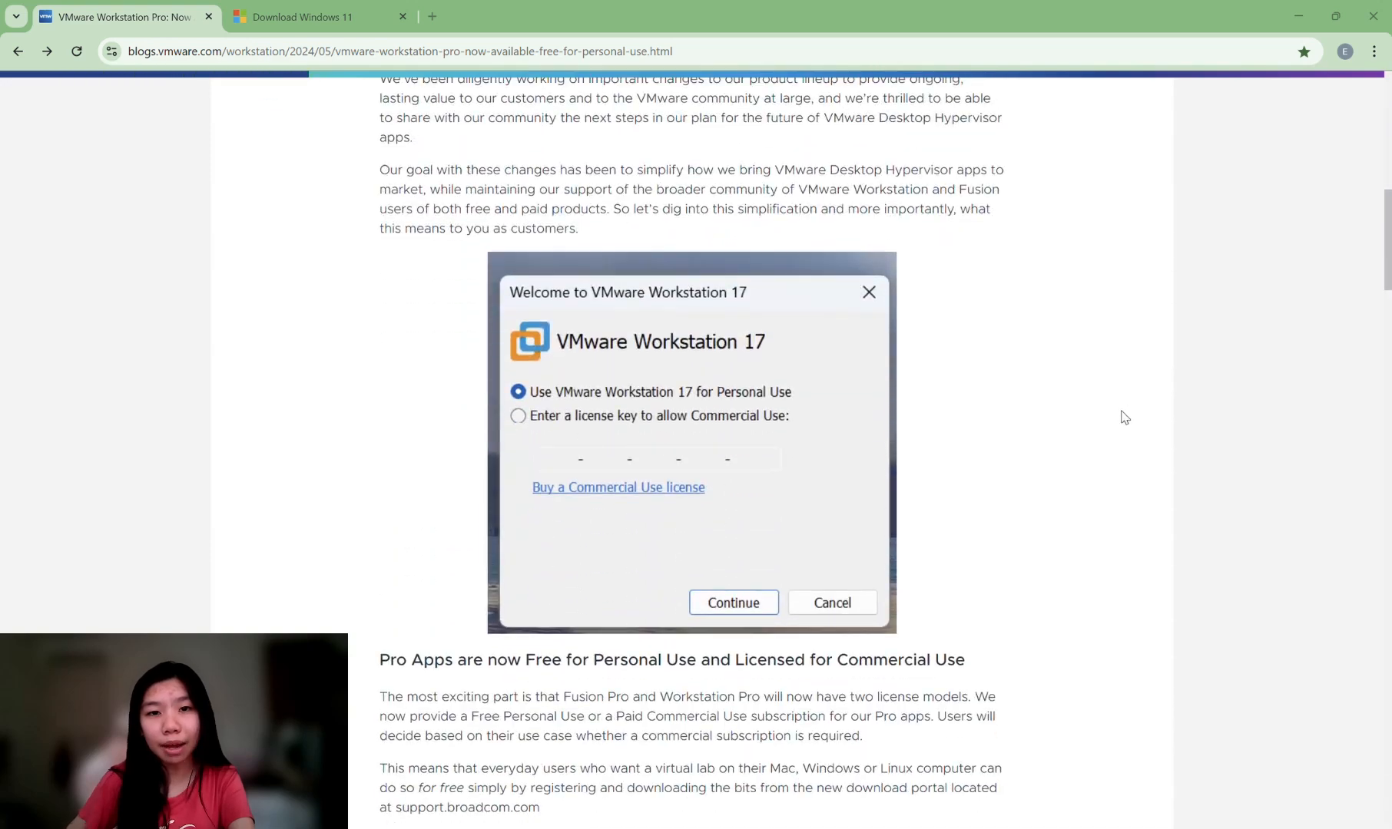
{"action": "scroll", "coordinate": [1119, 423], "scroll_direction": "down", "scroll_amount": 2}
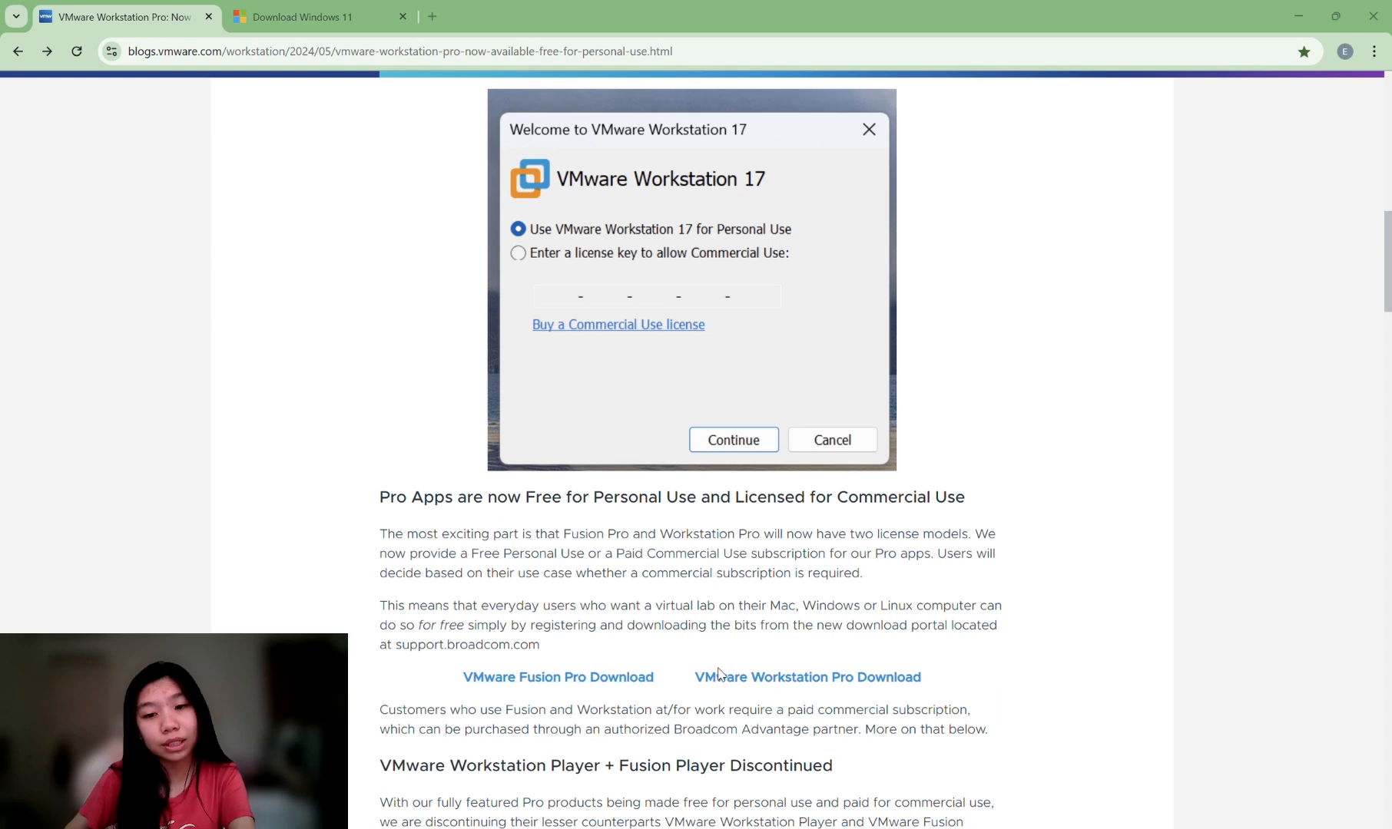
{"action": "left_click", "coordinate": [771, 679]}
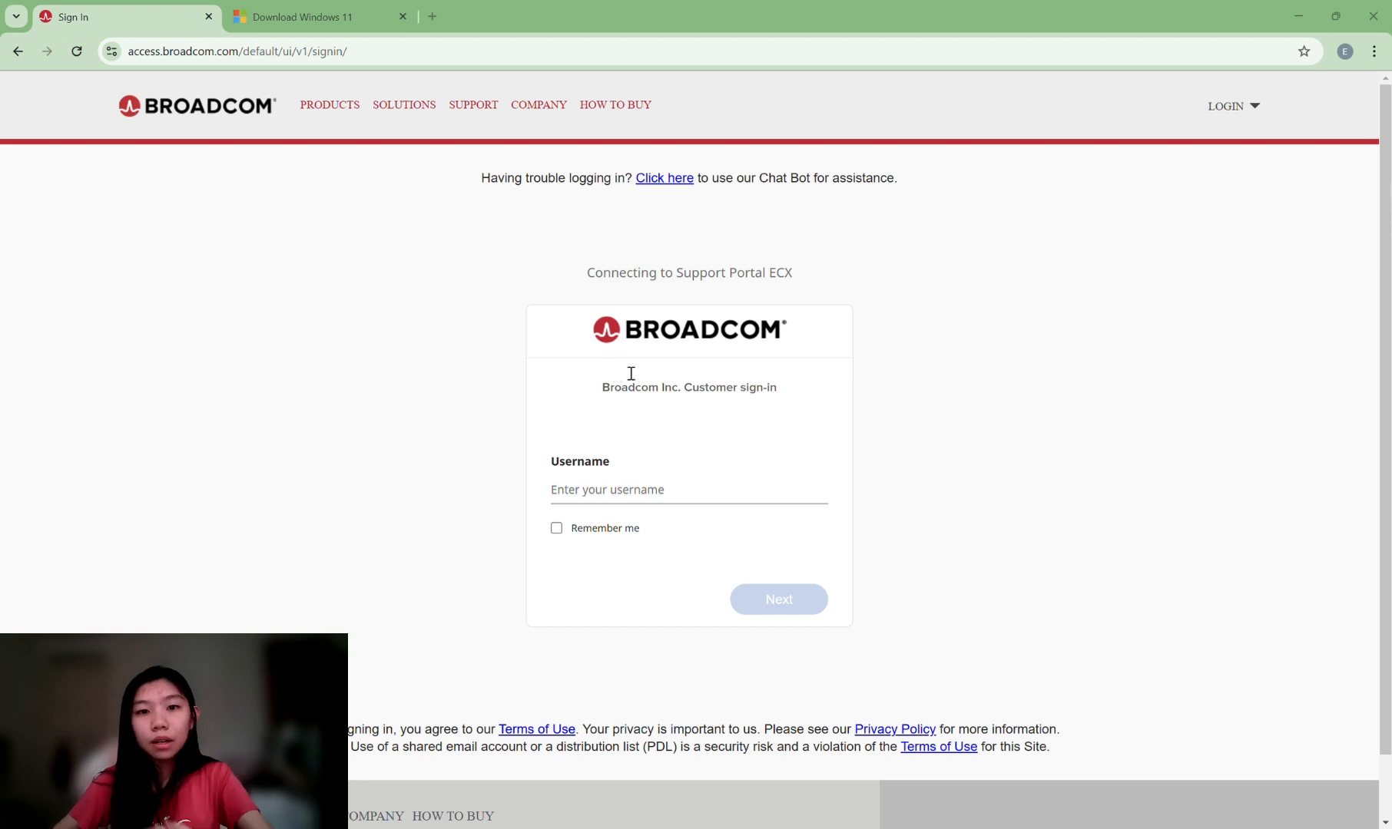
Register a new Broadcom account by pasting the e-mail address and entering captcha 'ELSY'.
{"action": "left_click", "coordinate": [1236, 114]}
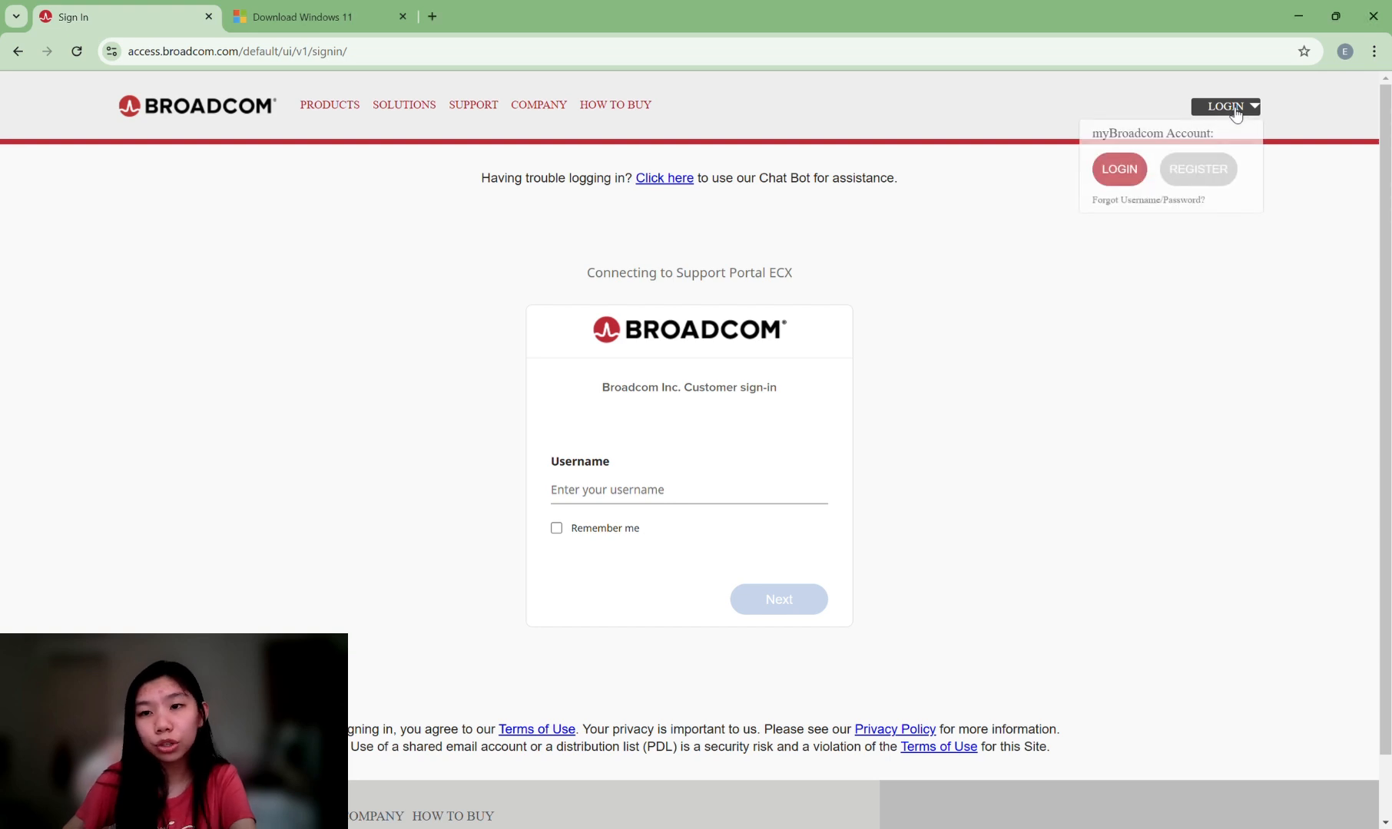
{"action": "left_click", "coordinate": [1220, 168]}
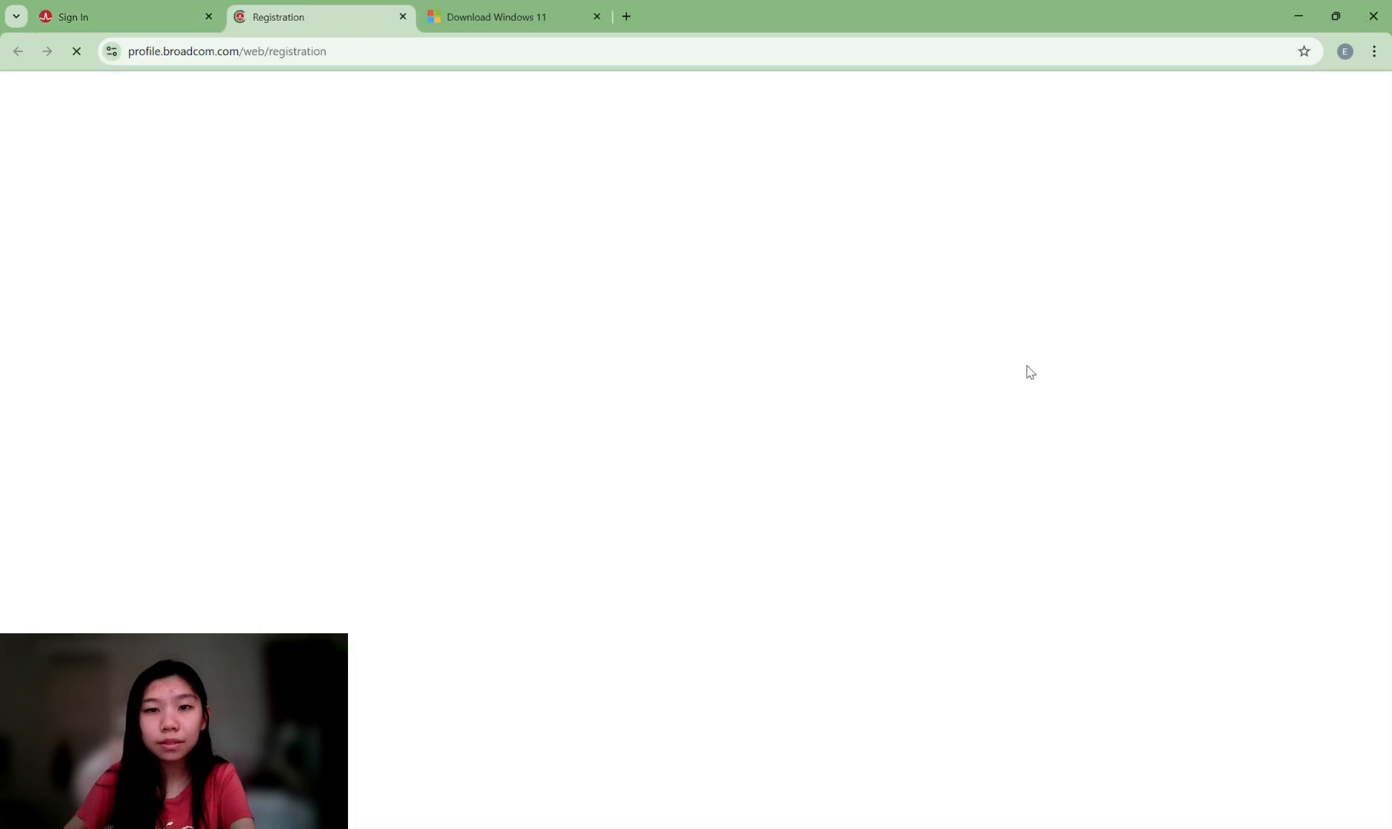
{"action": "scroll", "coordinate": [954, 444], "scroll_direction": "down", "scroll_amount": 3}
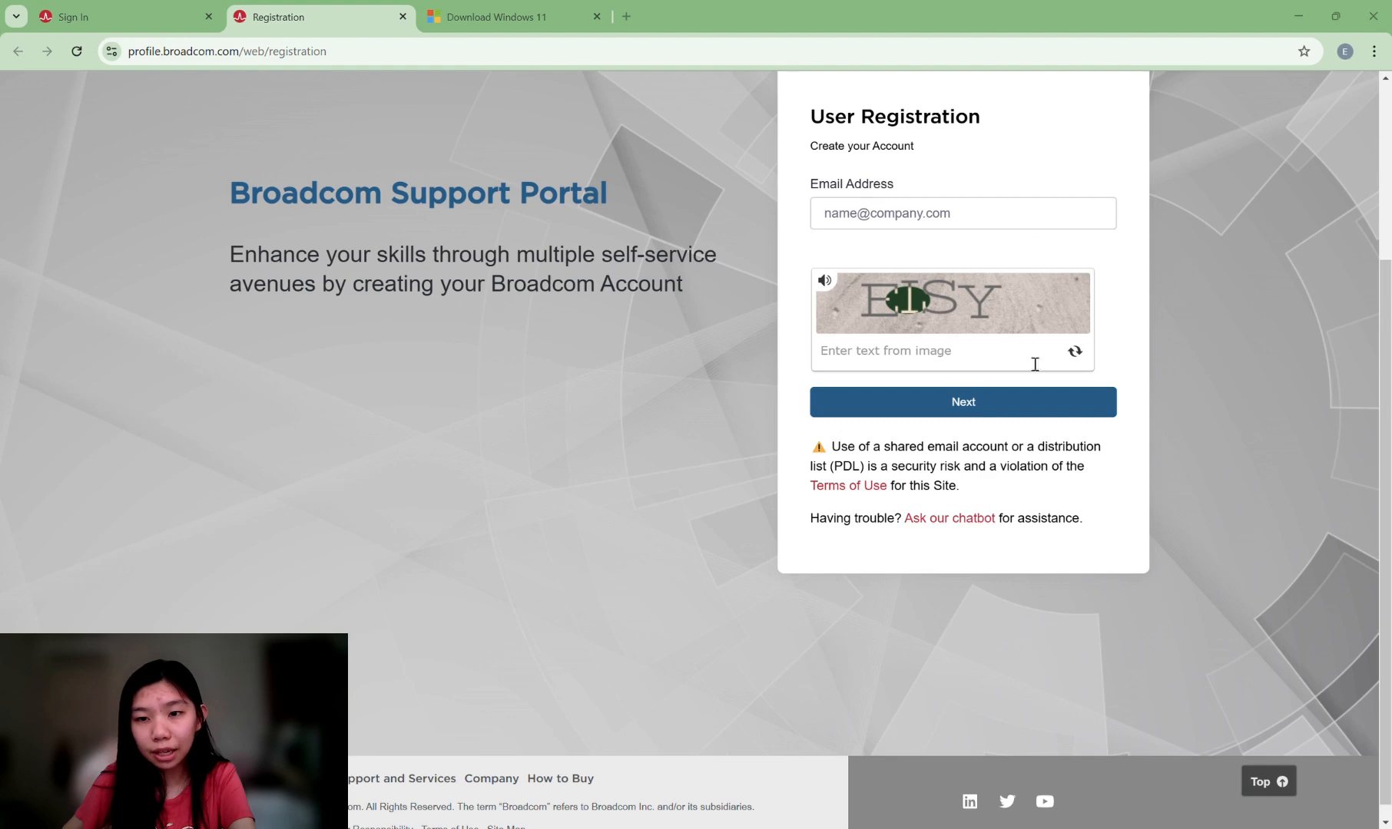
{"action": "left_click", "coordinate": [1032, 223]}
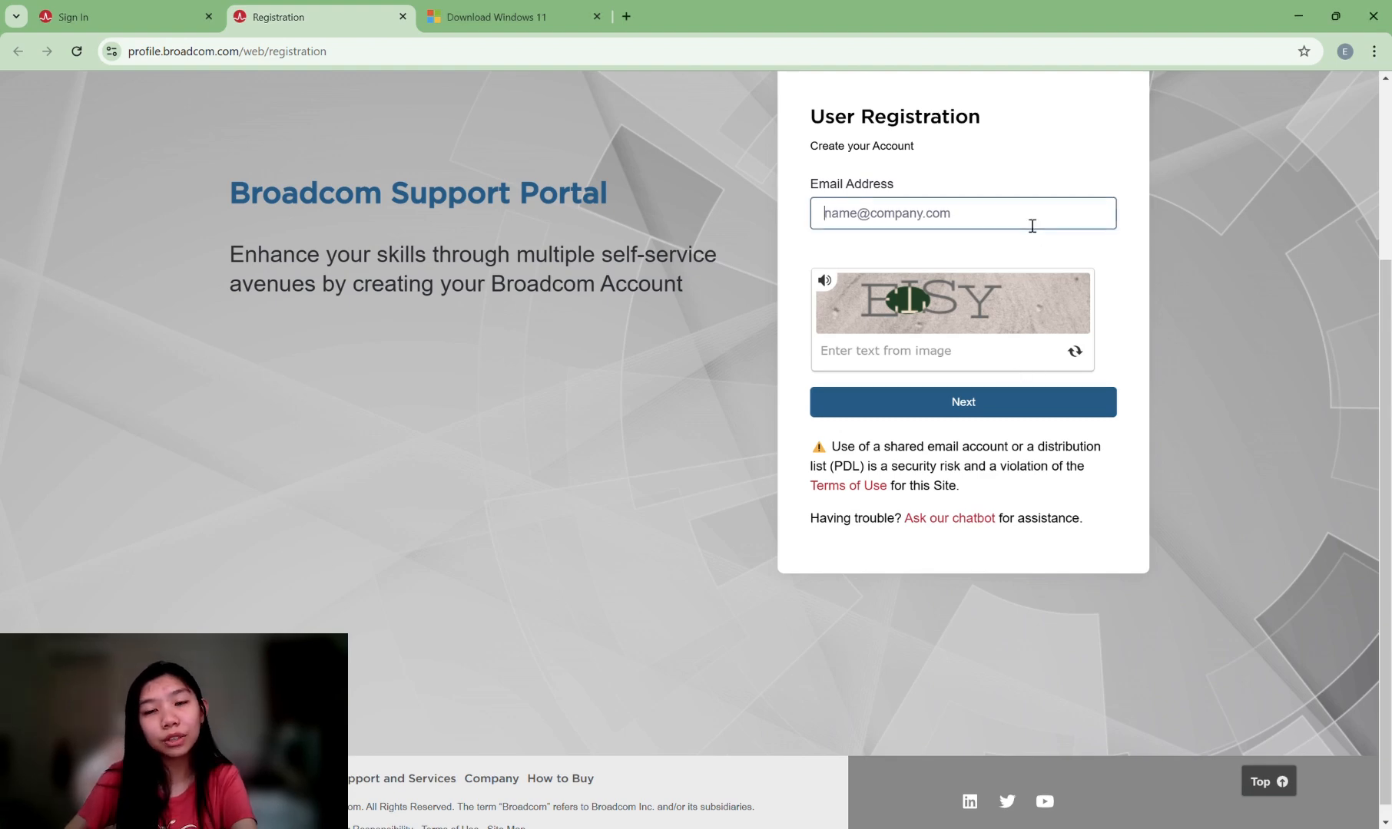
{"action": "key", "text": "ctrl+v"}
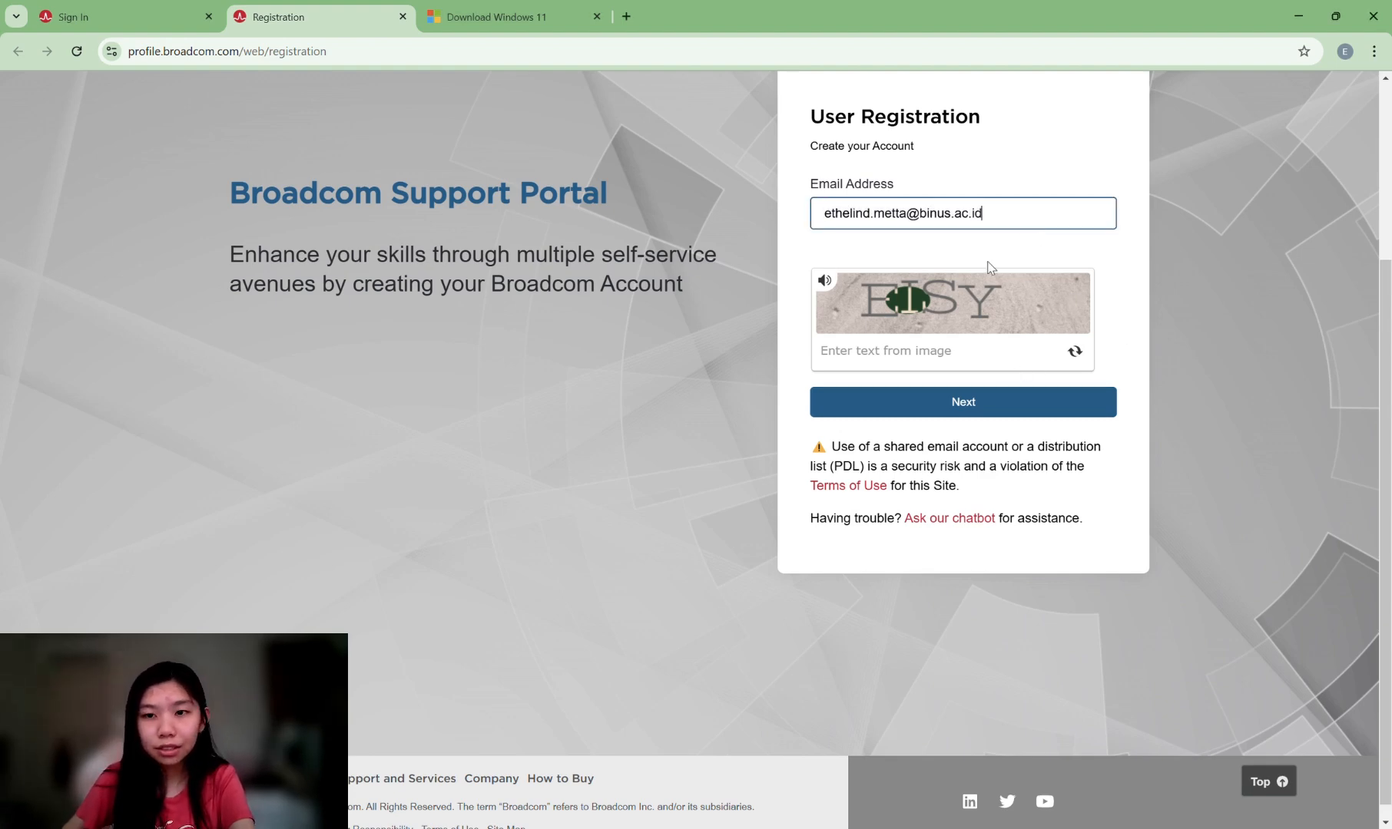
{"action": "left_click", "coordinate": [894, 360]}
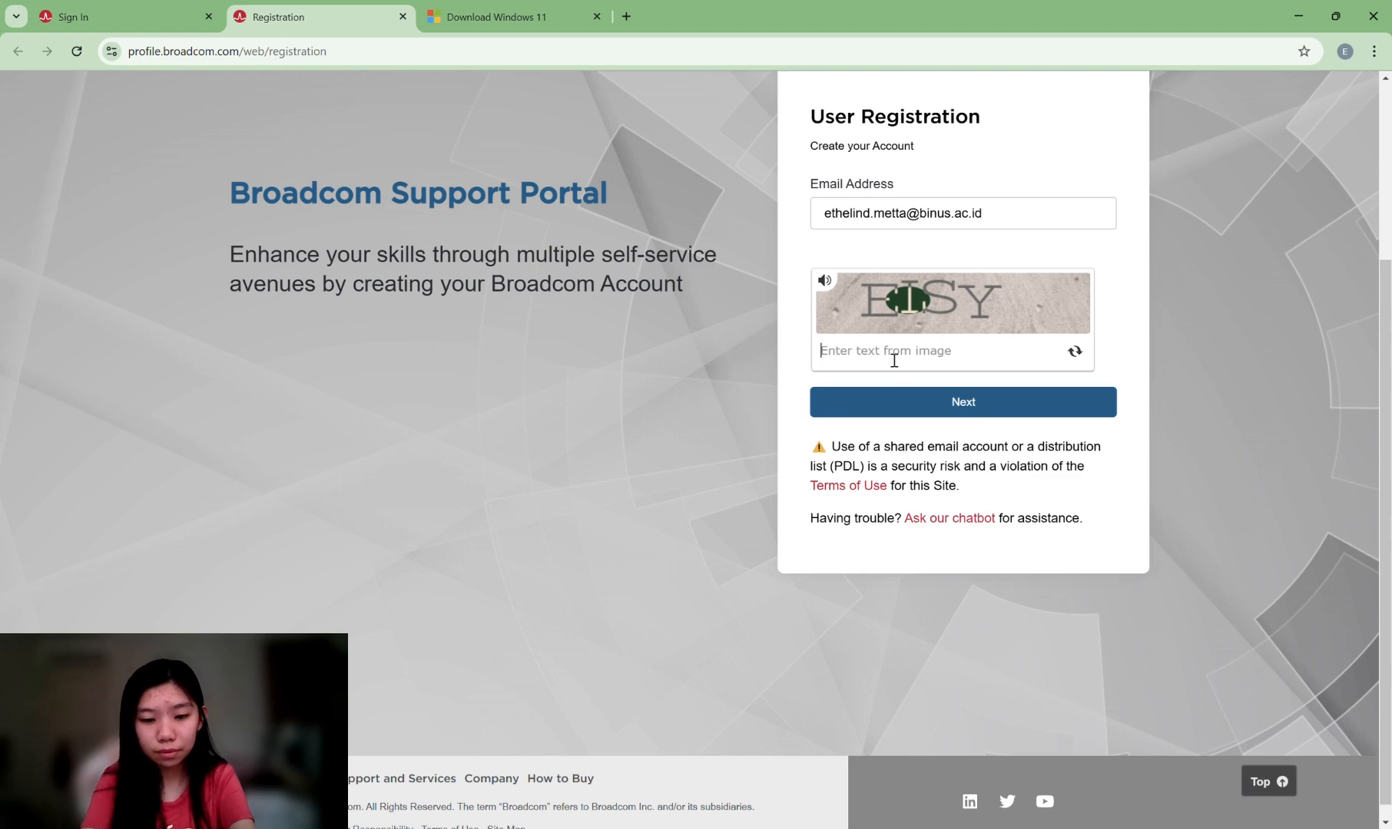
{"action": "type", "text": "ELS"}
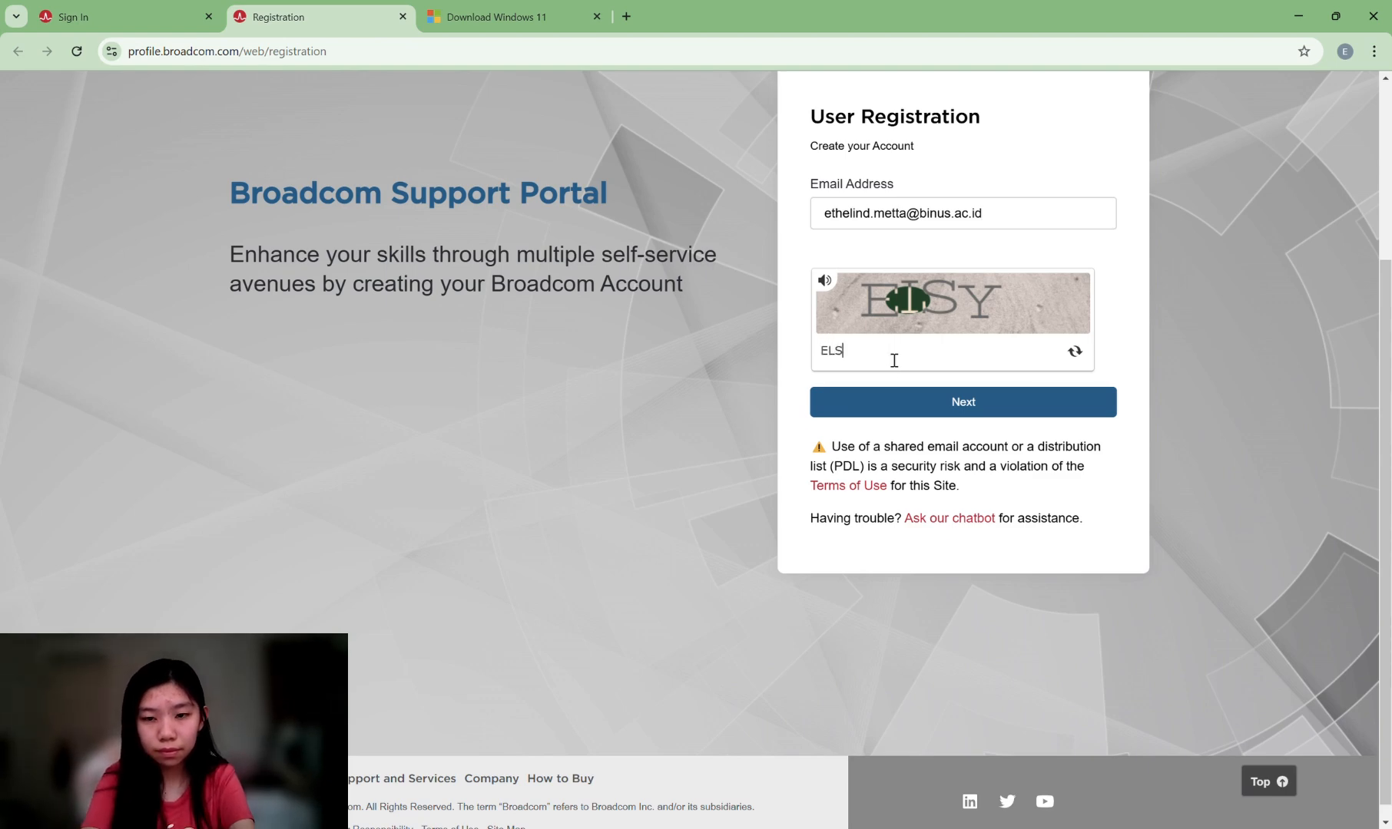
{"action": "type", "text": "Y"}
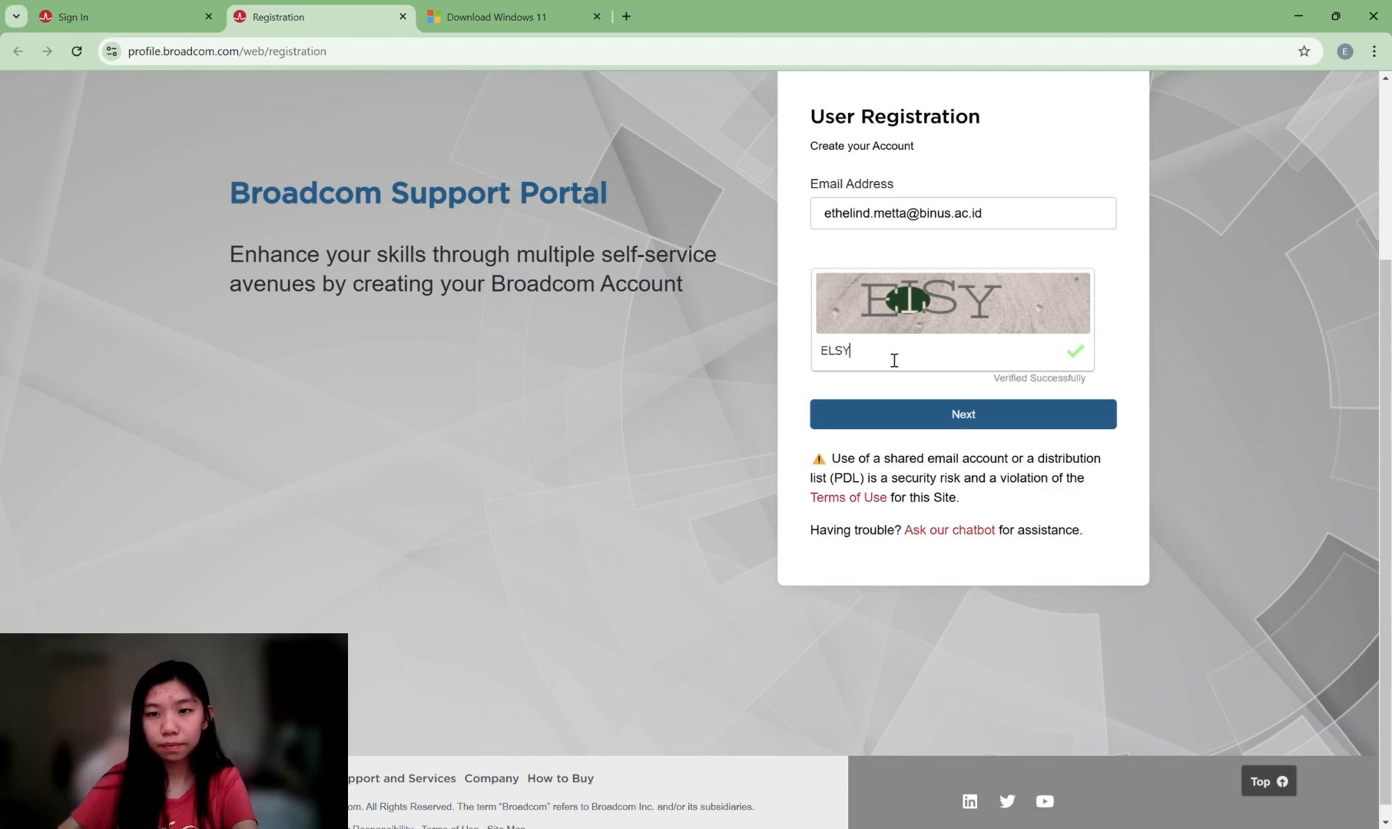
{"action": "left_click", "coordinate": [931, 419]}
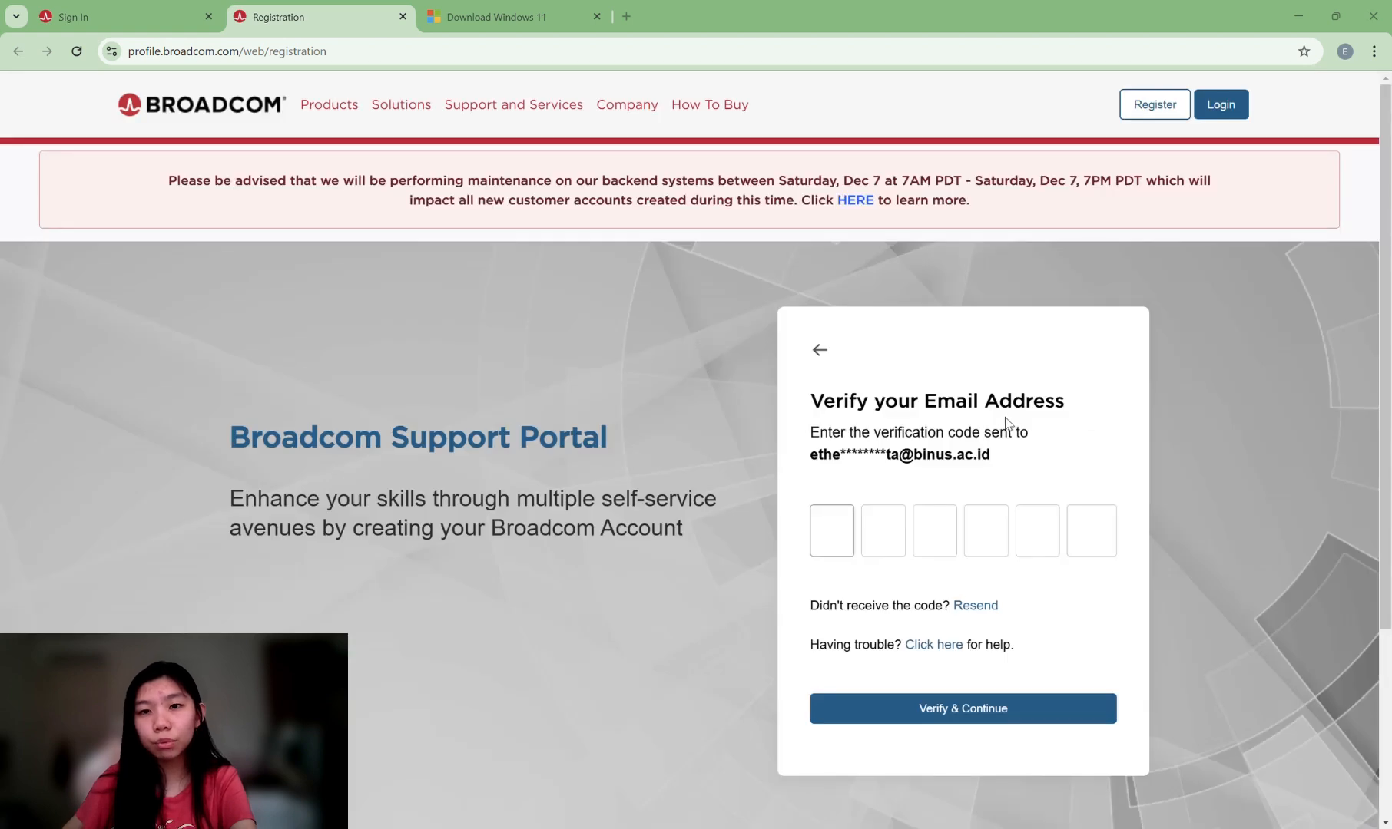
Enter the six-digit e-mail verification code and verify it.
{"action": "scroll", "coordinate": [1052, 441], "scroll_direction": "down", "scroll_amount": 2}
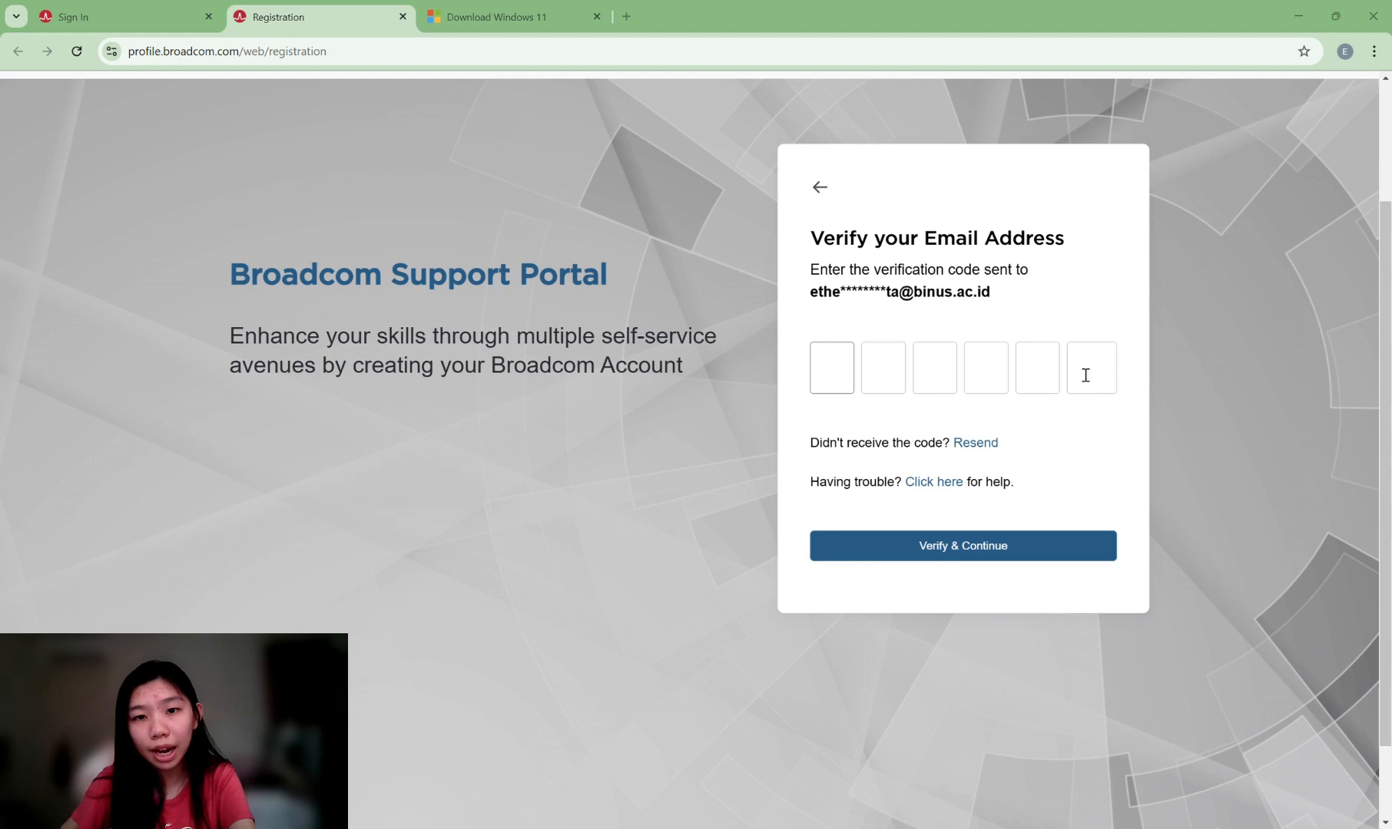
{"action": "left_click", "coordinate": [1036, 373]}
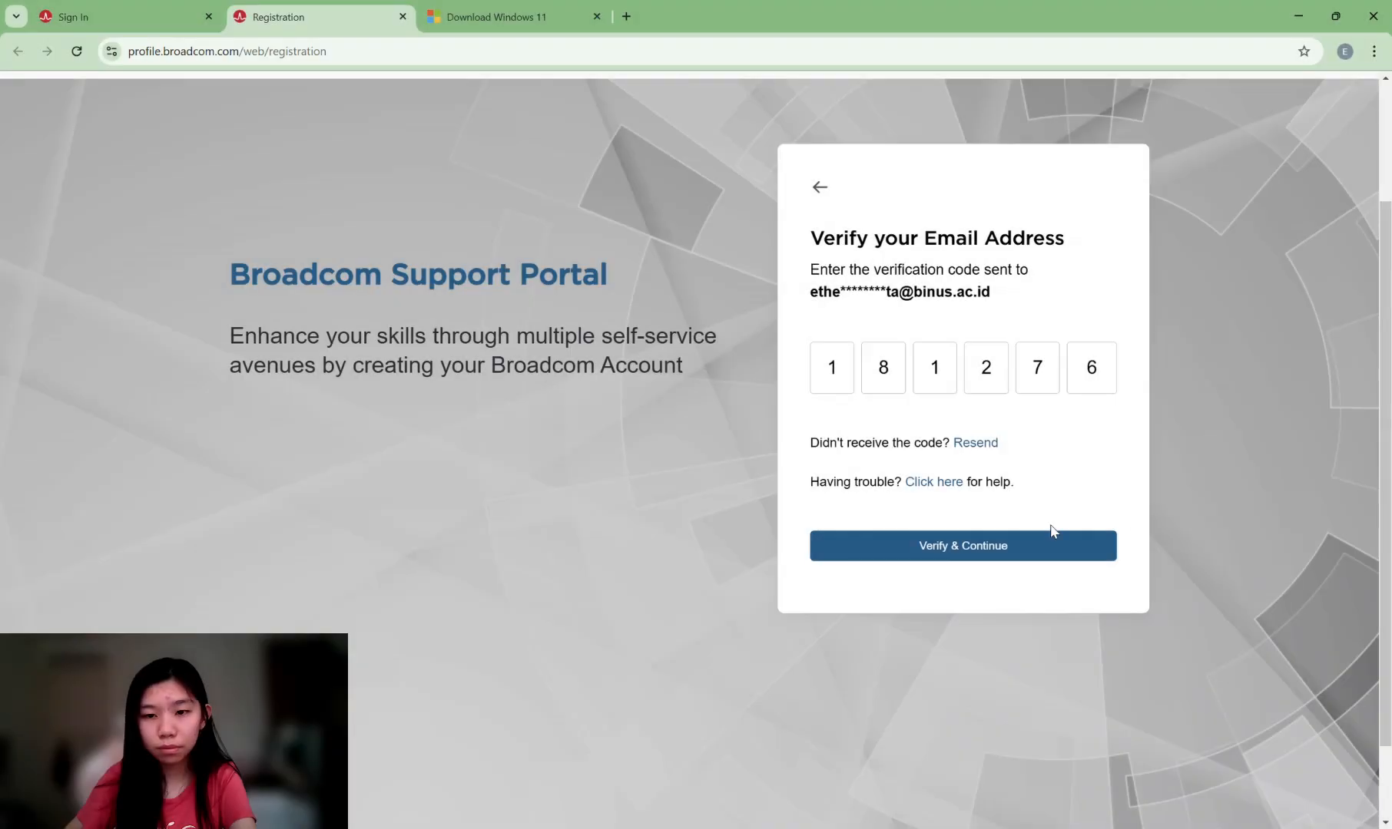
{"action": "left_click", "coordinate": [934, 550]}
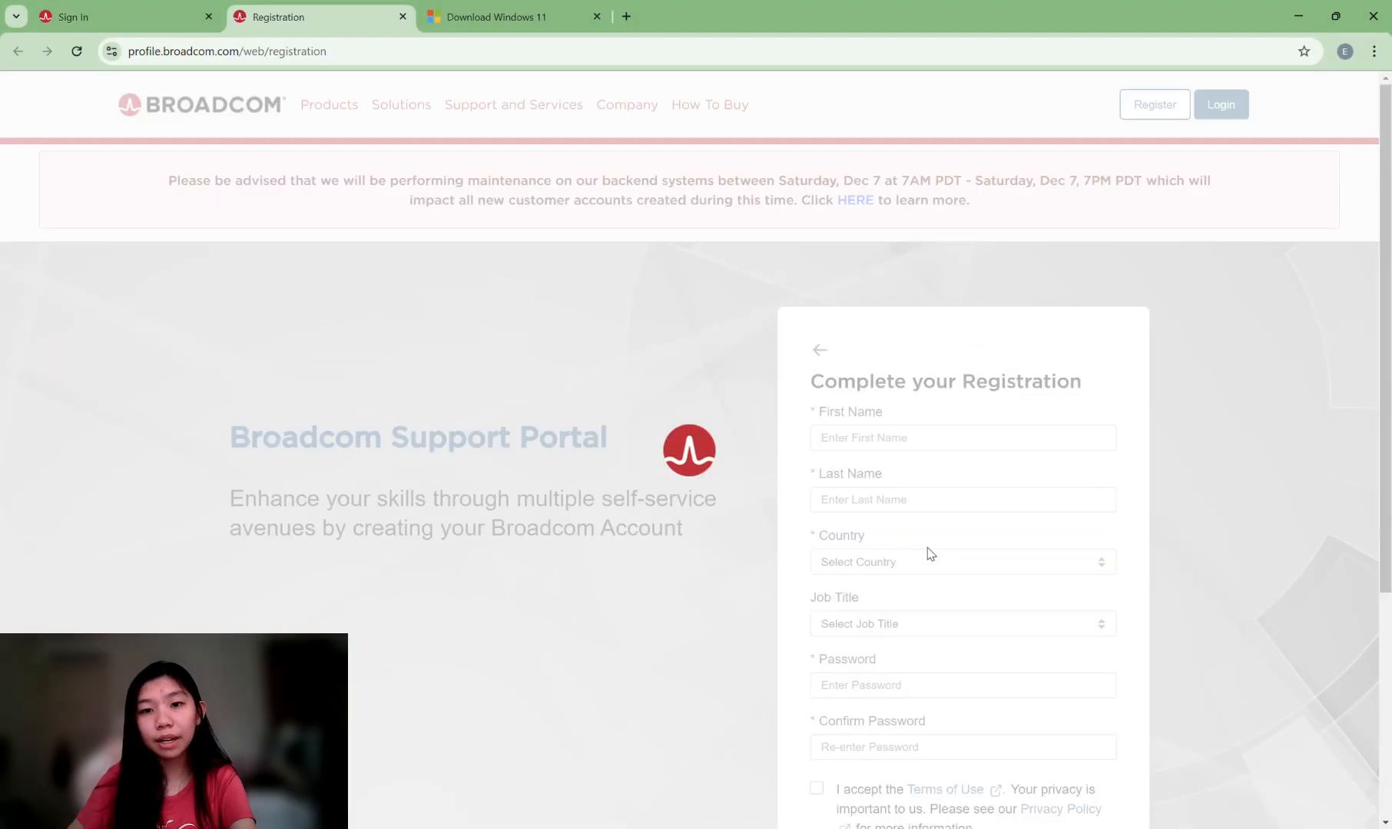
Fill in the registration details, starting with first name, and create the account.
{"action": "scroll", "coordinate": [930, 551], "scroll_direction": "down", "scroll_amount": 1}
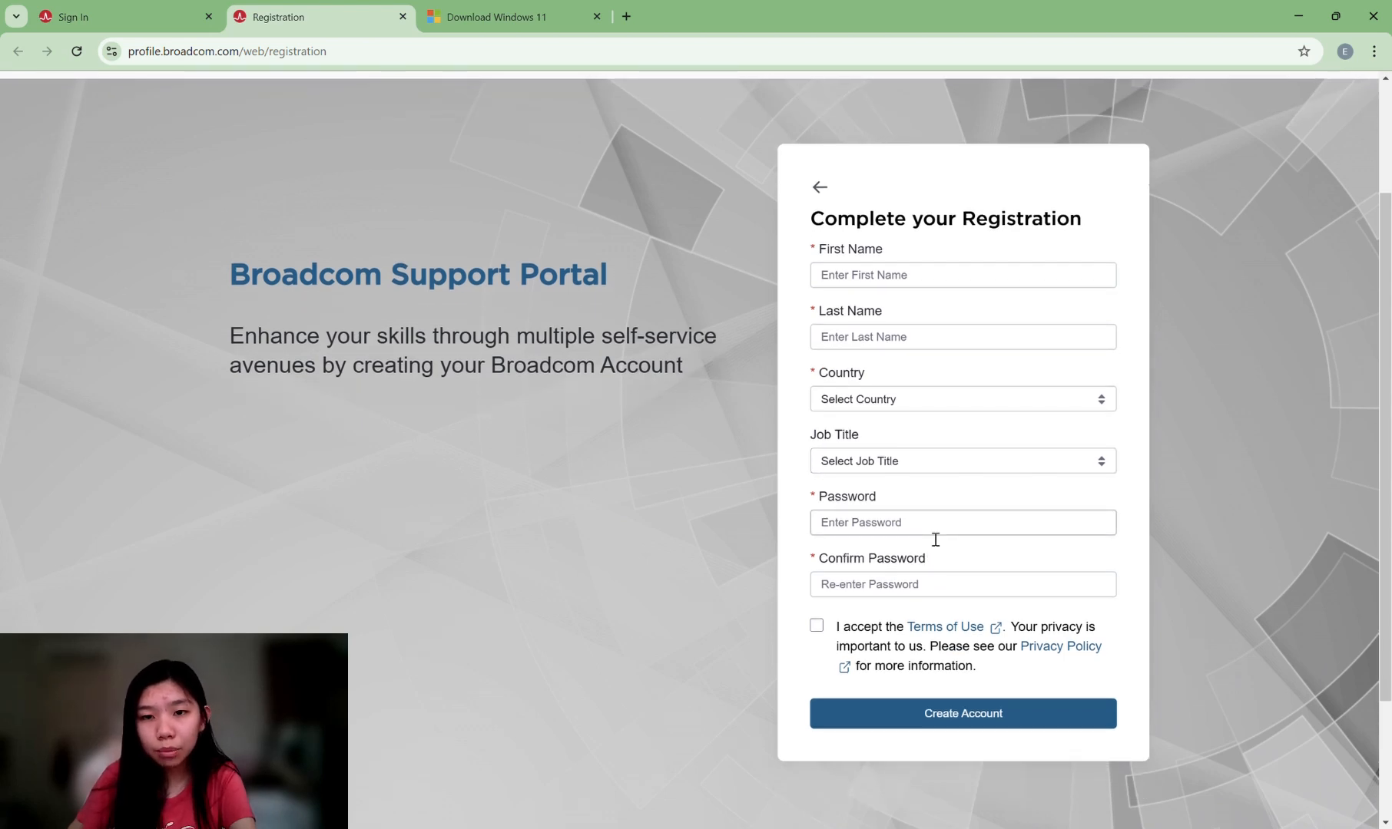
{"action": "left_click", "coordinate": [913, 280]}
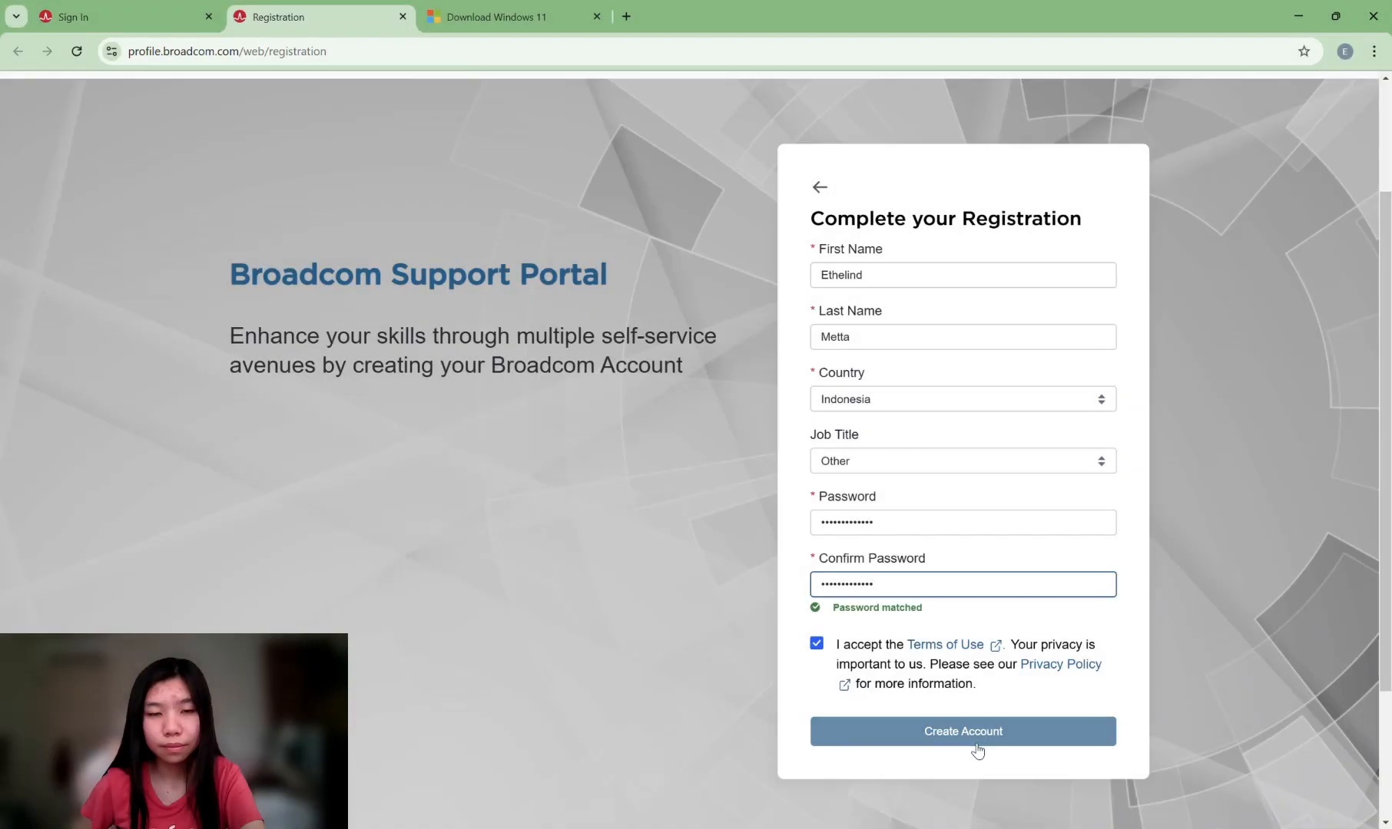
{"action": "left_click", "coordinate": [972, 743]}
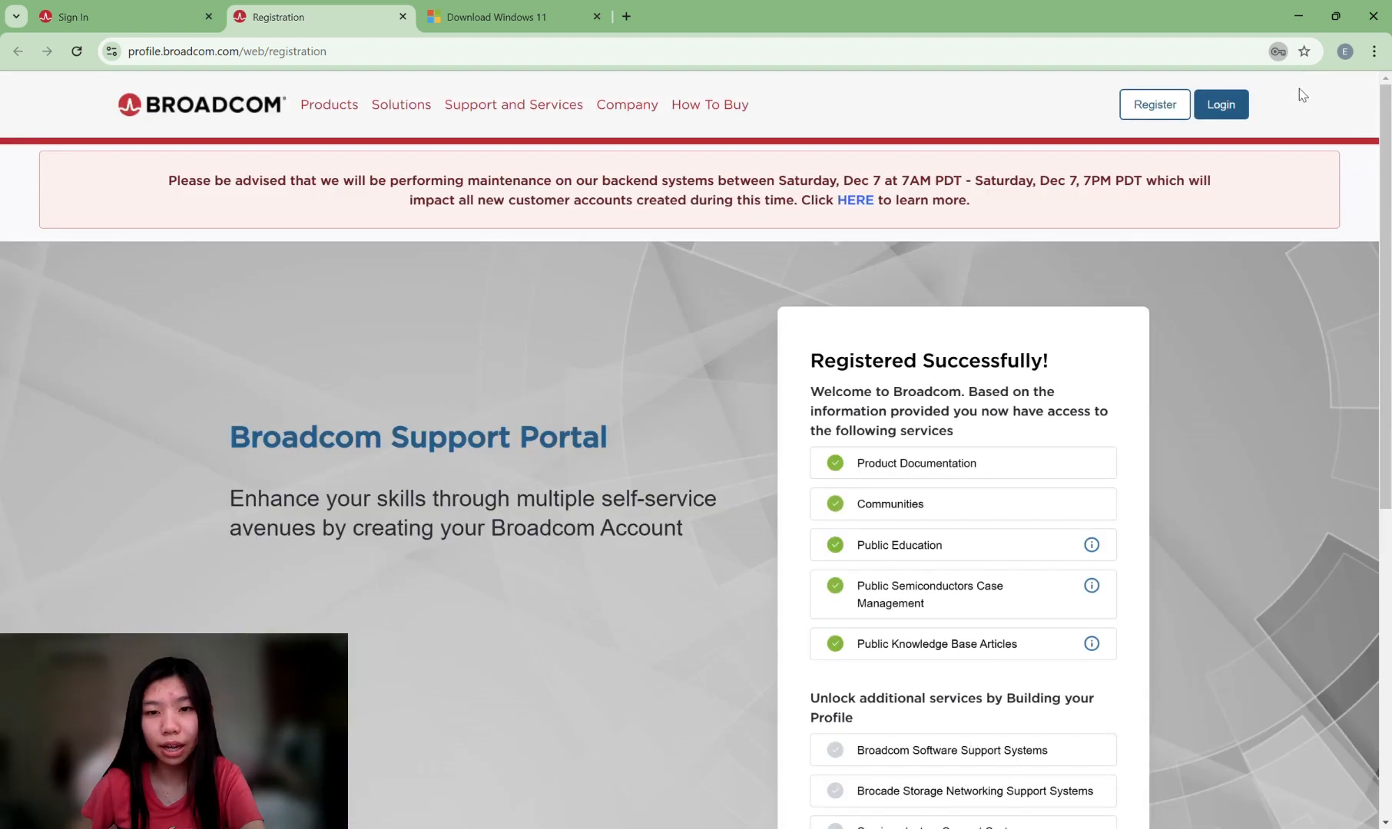
Skip profile building, close the welcome popup and cookie banner, then go to Login.
{"action": "scroll", "coordinate": [895, 494], "scroll_direction": "down", "scroll_amount": 1}
{"action": "scroll", "coordinate": [902, 416], "scroll_direction": "down", "scroll_amount": 4}
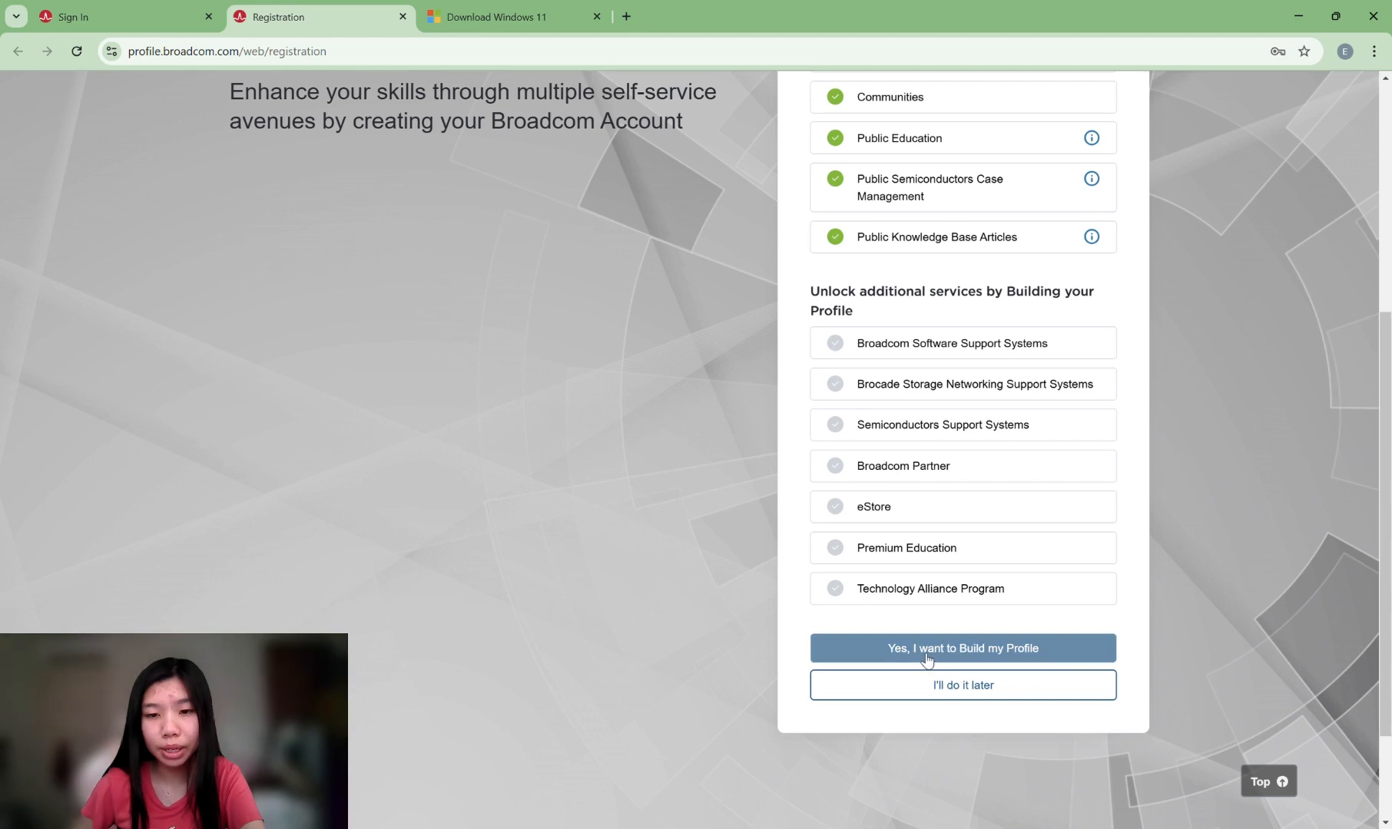
{"action": "left_click", "coordinate": [971, 693]}
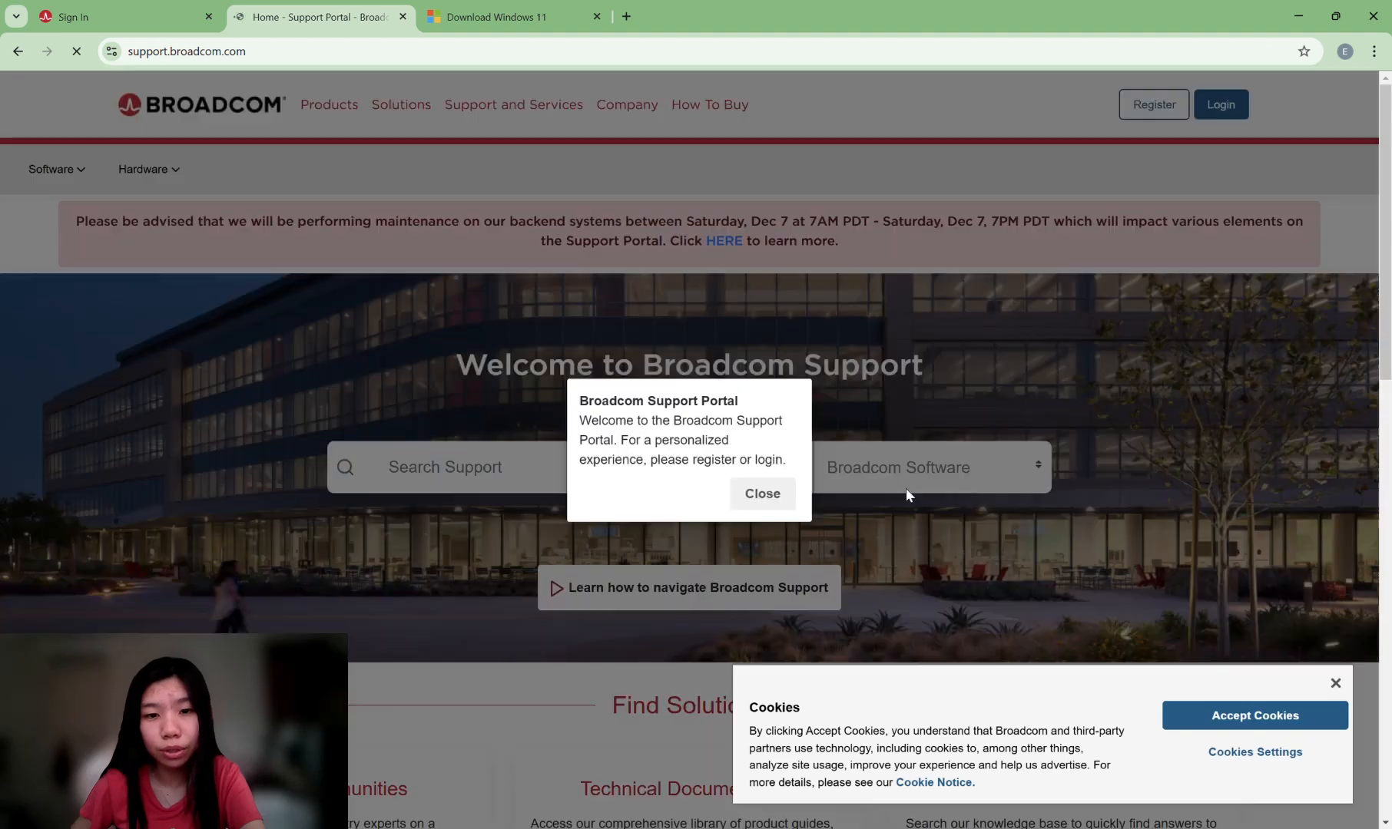
{"action": "left_click", "coordinate": [768, 493]}
{"action": "scroll", "coordinate": [785, 454], "scroll_direction": "down", "scroll_amount": 3}
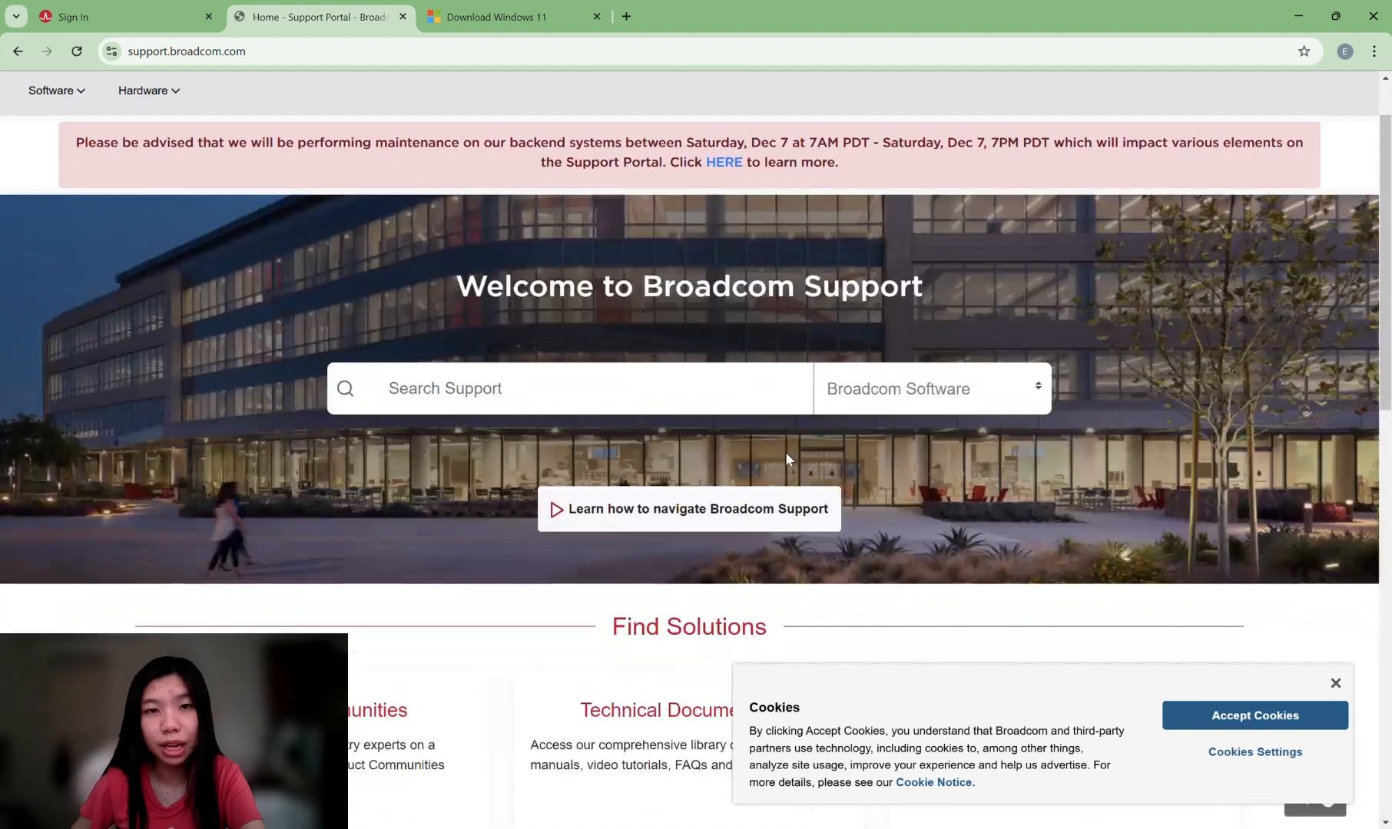
{"action": "scroll", "coordinate": [786, 456], "scroll_direction": "down", "scroll_amount": 5}
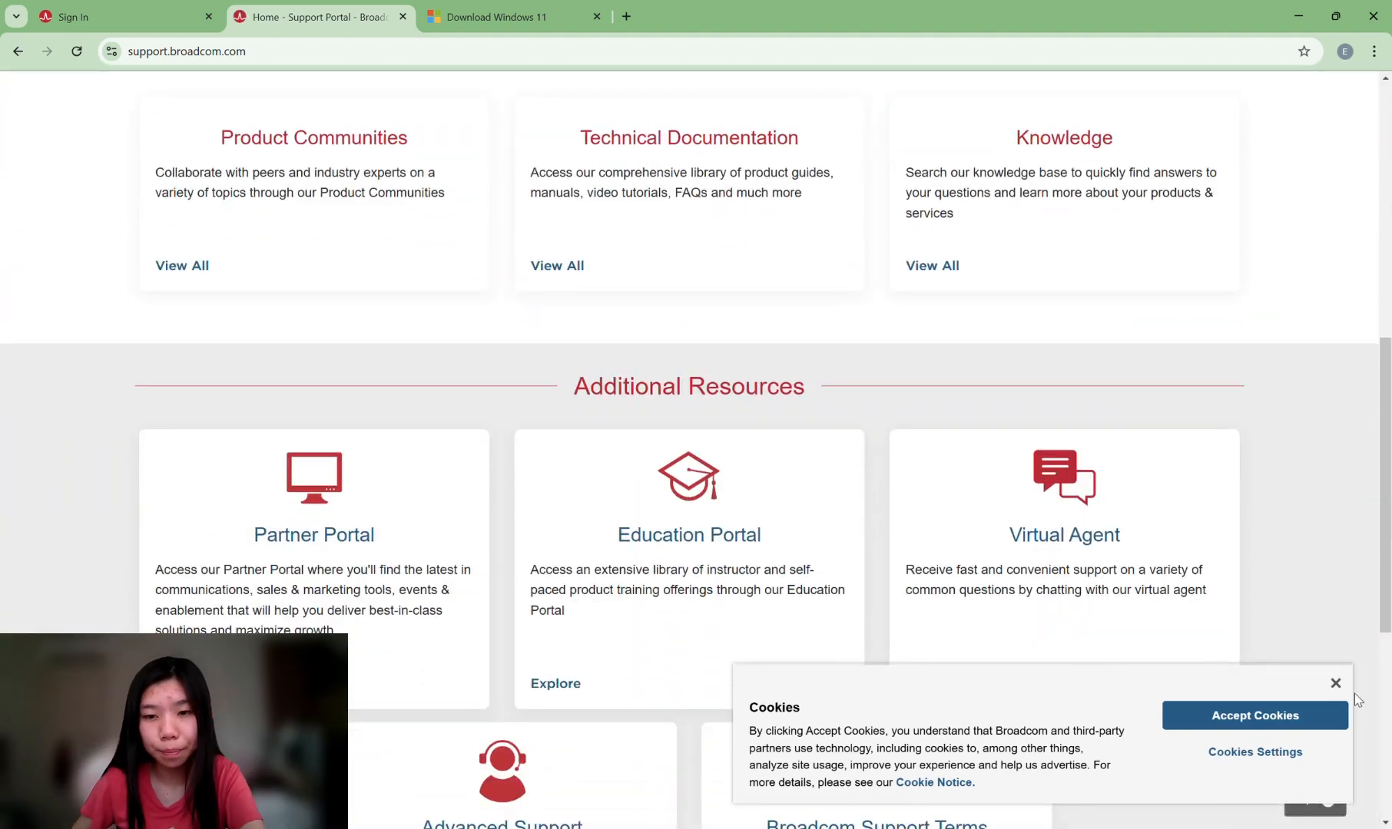
{"action": "left_click", "coordinate": [1335, 683]}
{"action": "scroll", "coordinate": [906, 564], "scroll_direction": "down", "scroll_amount": 5}
{"action": "scroll", "coordinate": [915, 558], "scroll_direction": "up", "scroll_amount": 11}
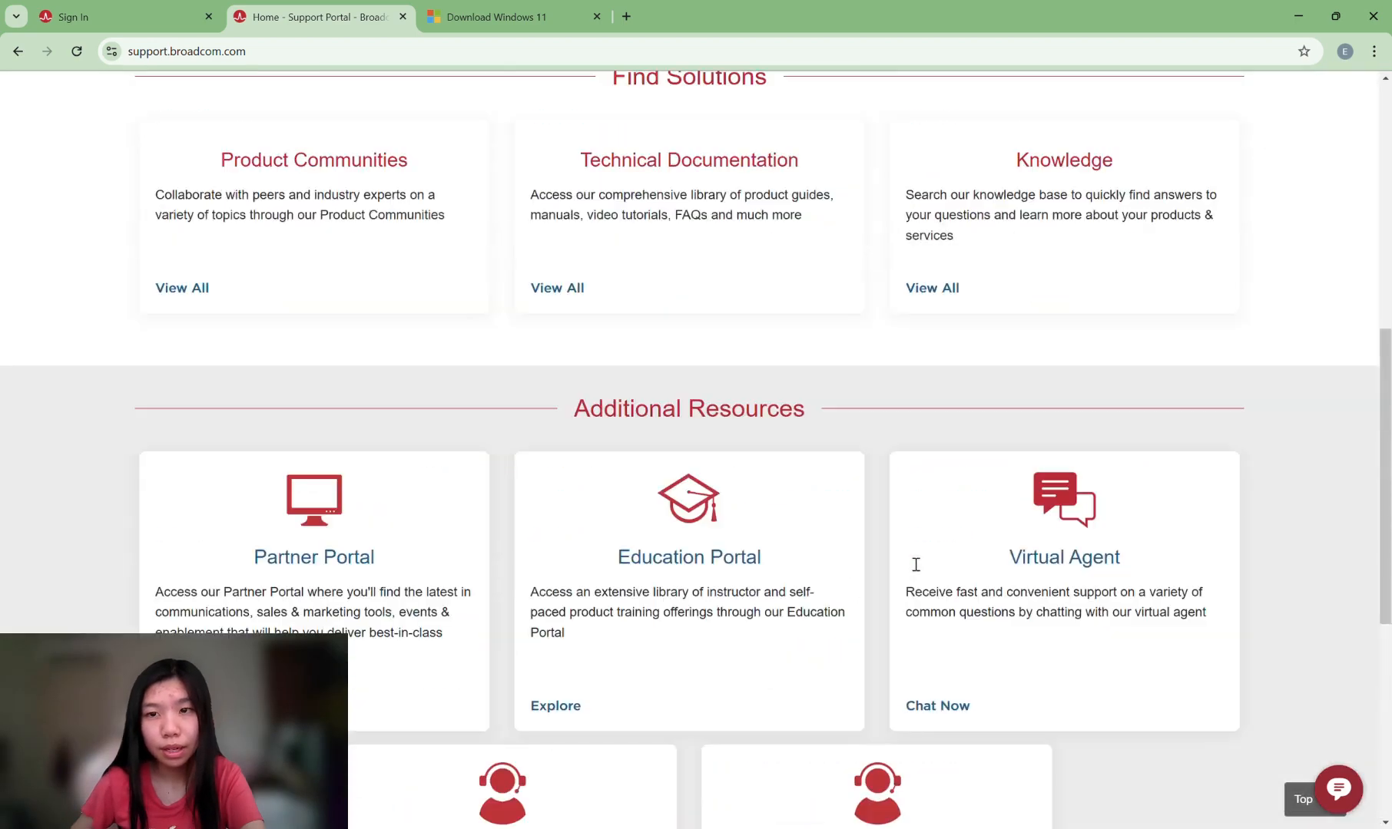
{"action": "scroll", "coordinate": [906, 549], "scroll_direction": "up", "scroll_amount": 1}
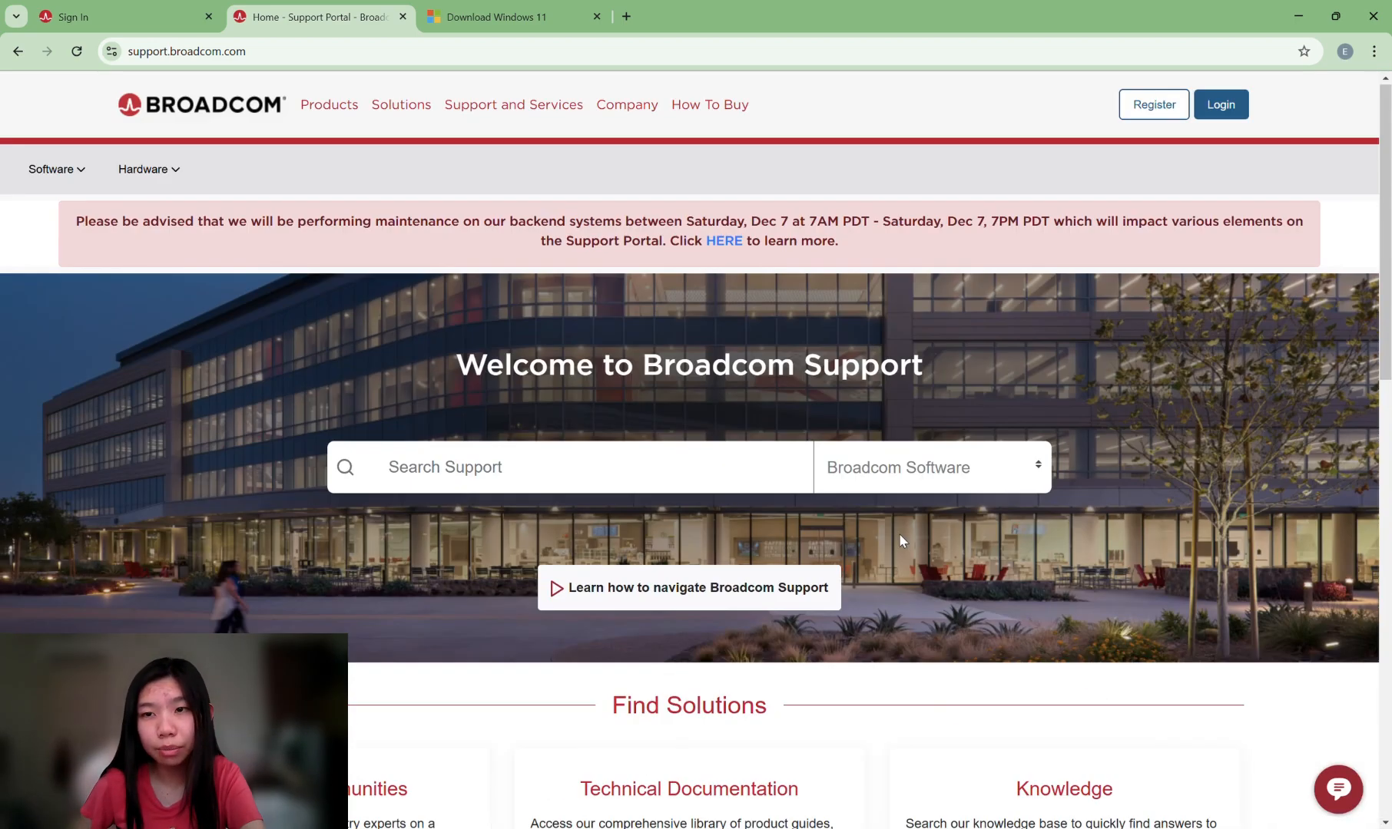
{"action": "left_click", "coordinate": [1222, 105]}
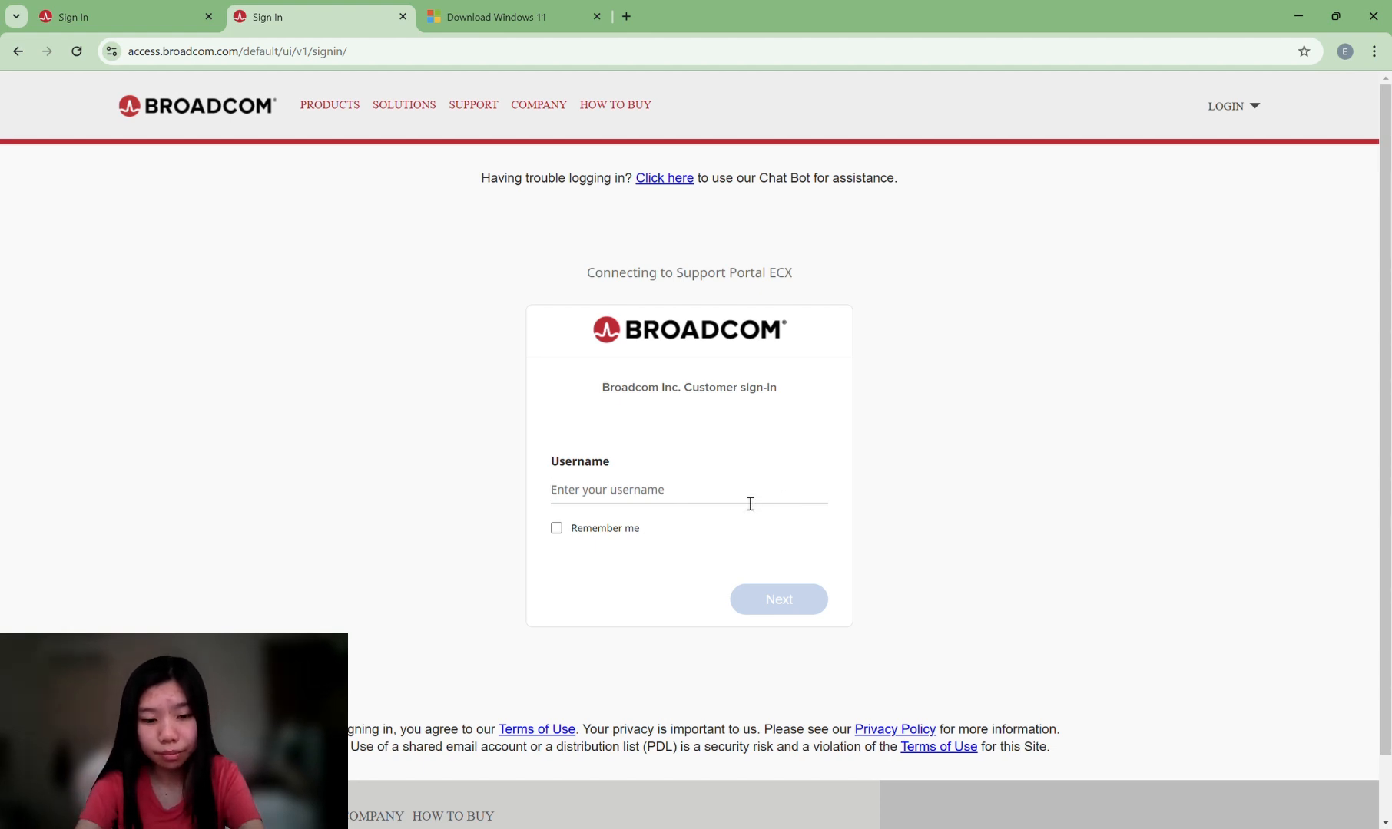
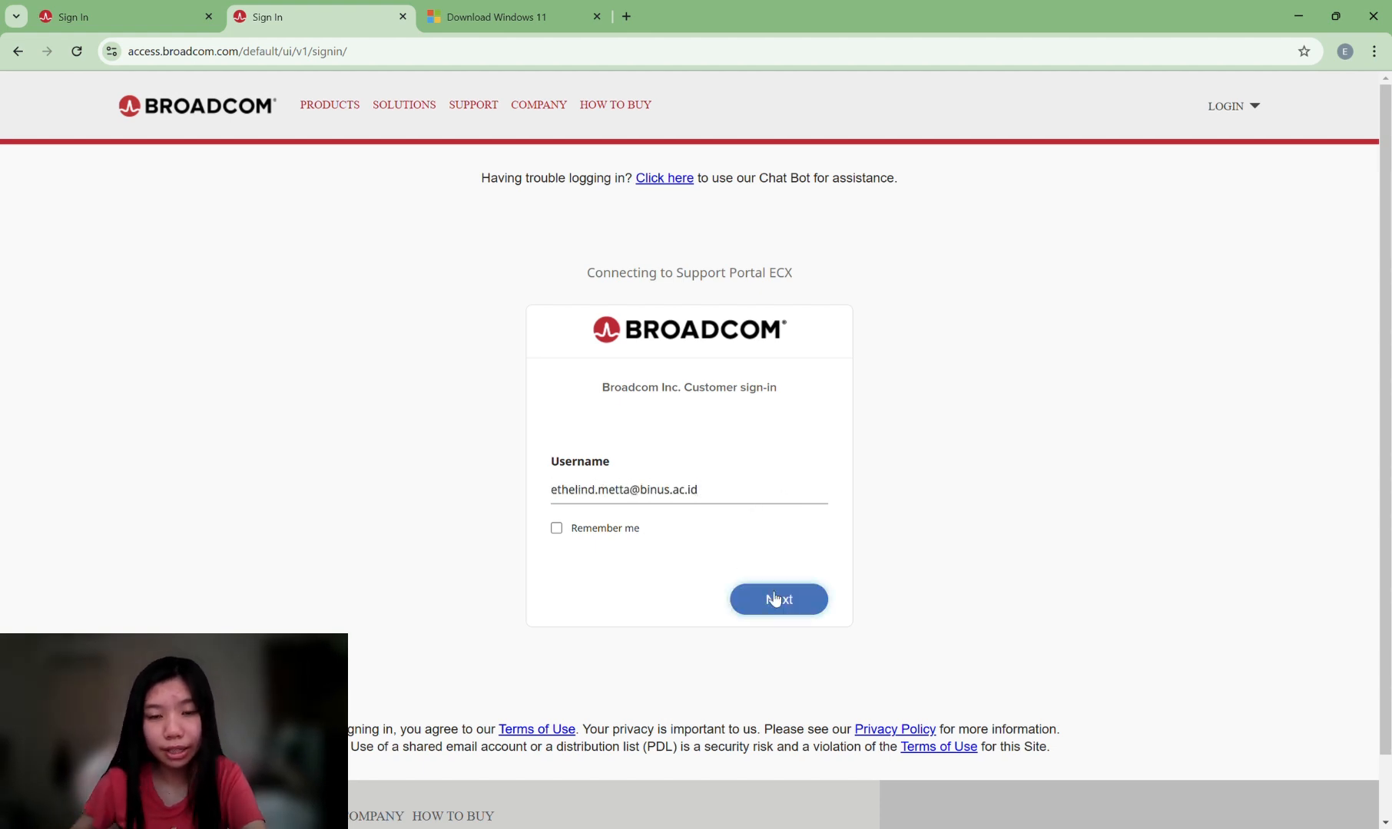
Sign in to Broadcom with the account e-mail as username and the account password.
{"action": "left_click", "coordinate": [776, 600]}
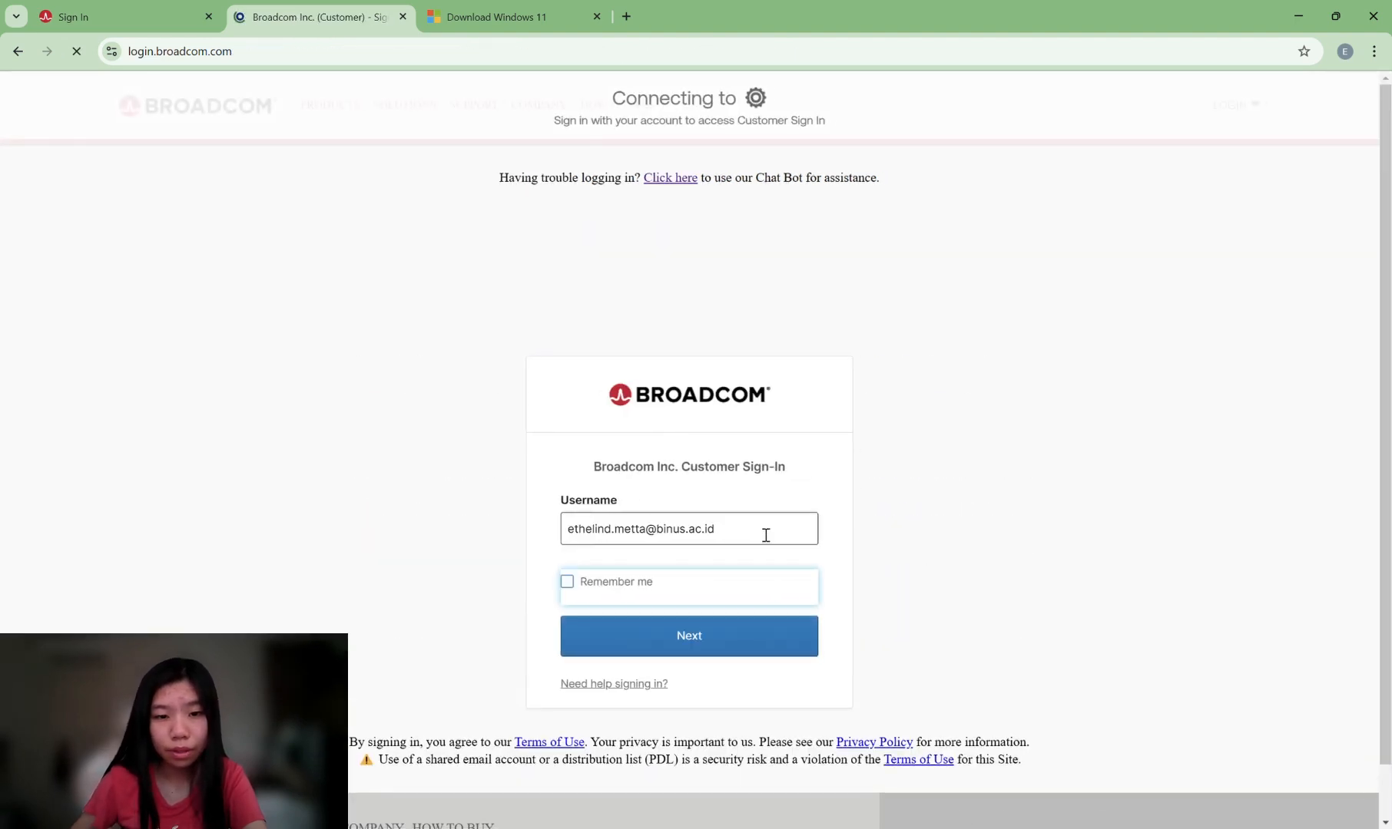
{"action": "left_click", "coordinate": [635, 637]}
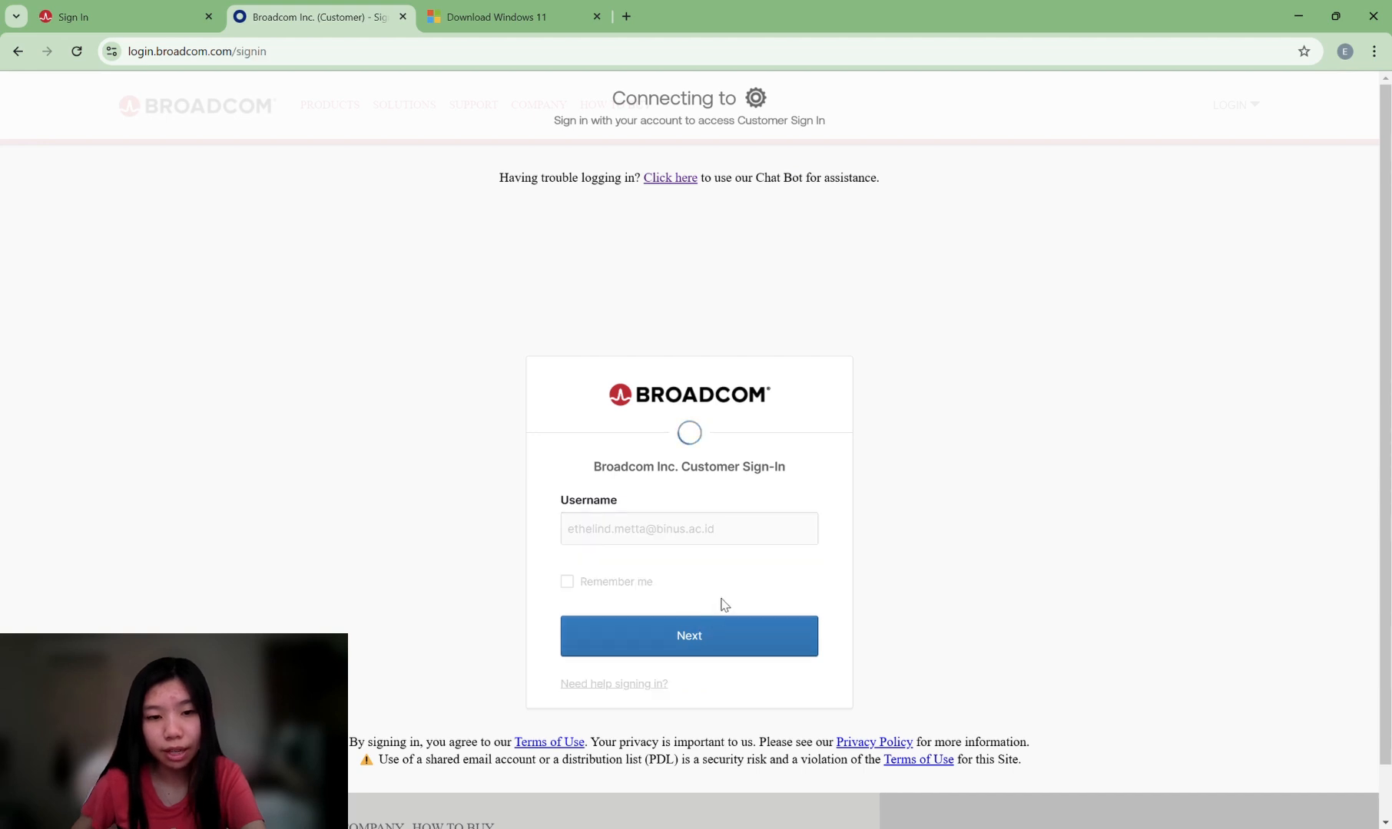
{"action": "scroll", "coordinate": [730, 597], "scroll_direction": "down", "scroll_amount": 1}
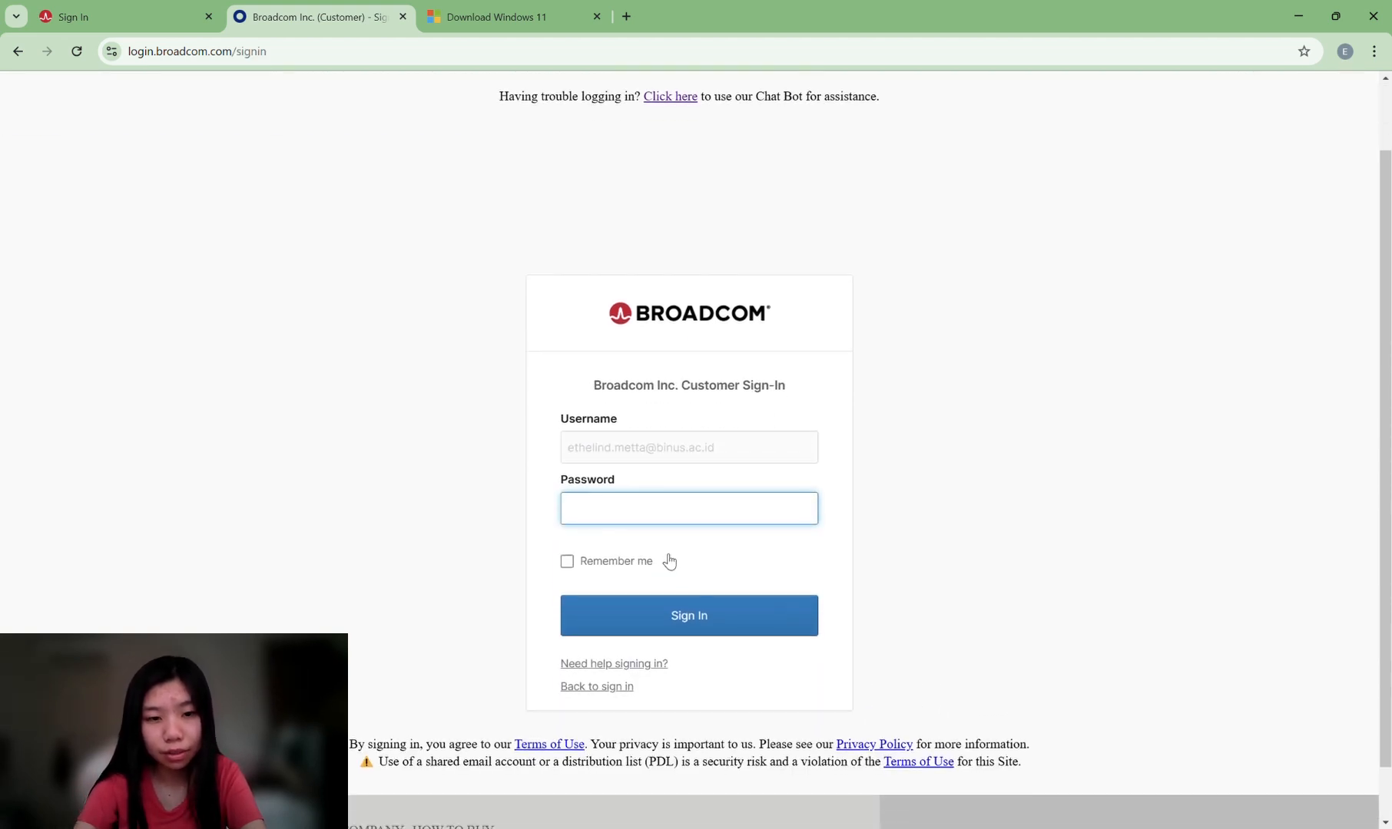
{"action": "type", "text": "••"}
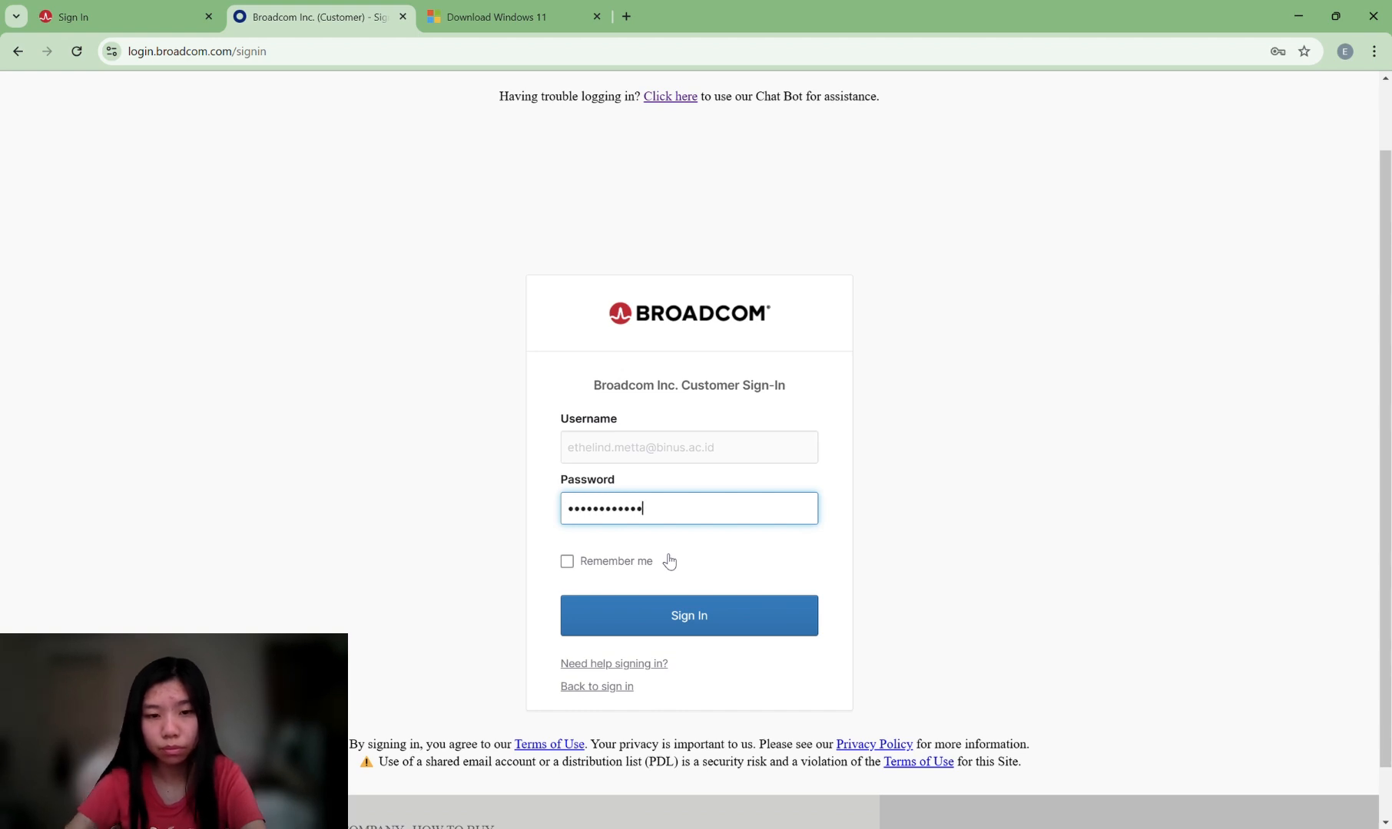
{"action": "left_click", "coordinate": [726, 625]}
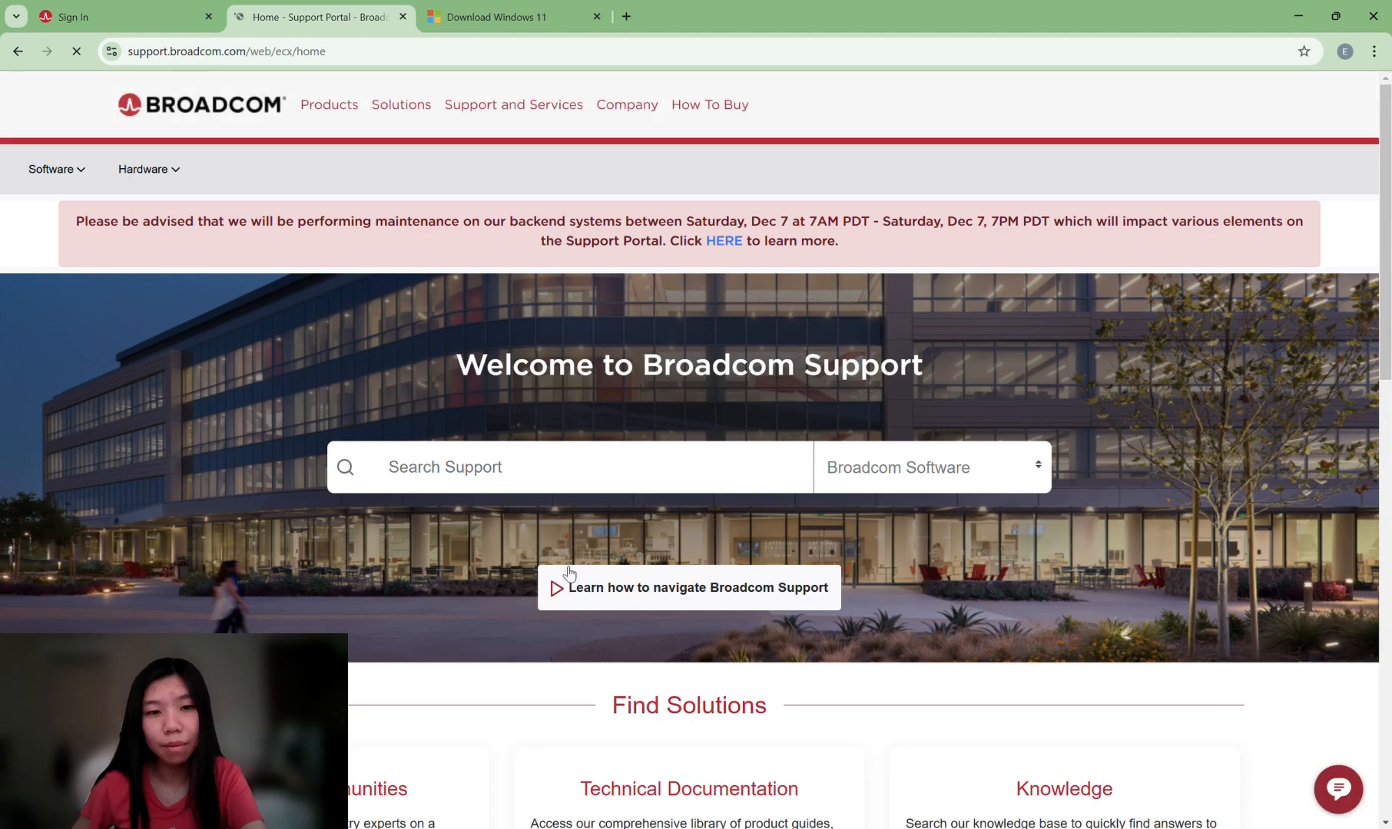
Close the Support Portal welcome popup on the home page.
{"action": "scroll", "coordinate": [513, 530], "scroll_direction": "down", "scroll_amount": 10}
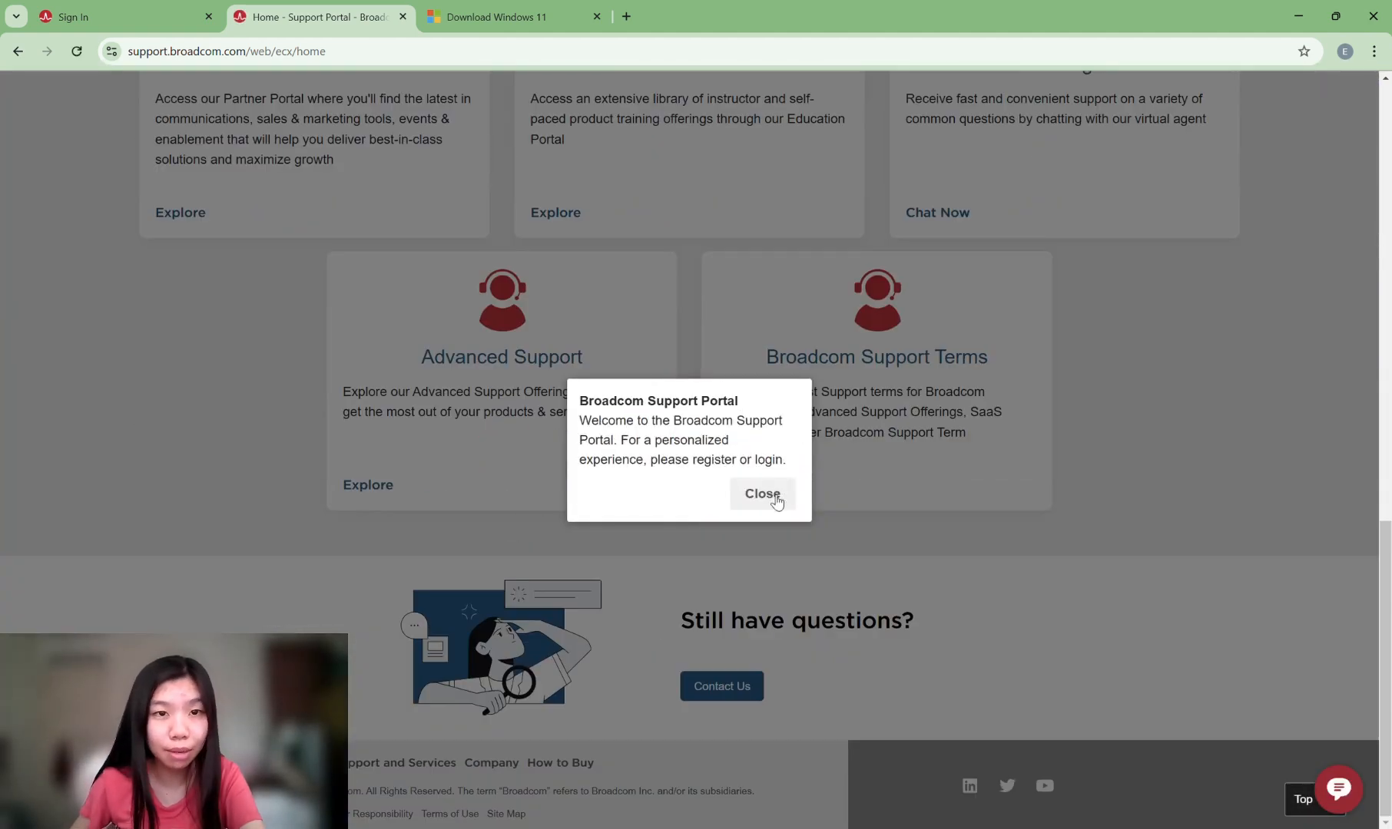
{"action": "left_click", "coordinate": [763, 494]}
{"action": "scroll", "coordinate": [760, 507], "scroll_direction": "up", "scroll_amount": 5}
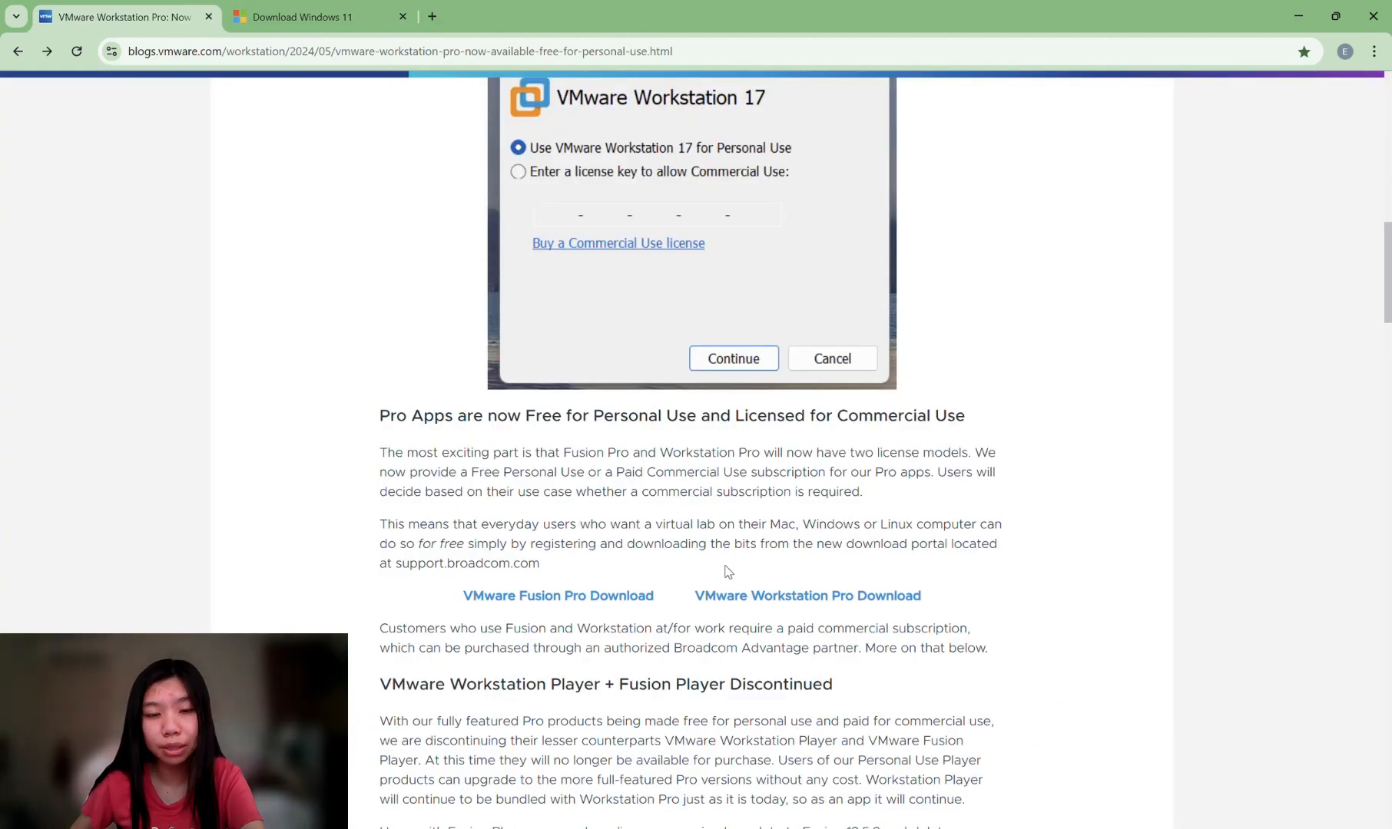
Open the Workstation Pro 17.0 for Windows release 17.6.1 and agree to the Terms and Conditions.
{"action": "left_click", "coordinate": [733, 603]}
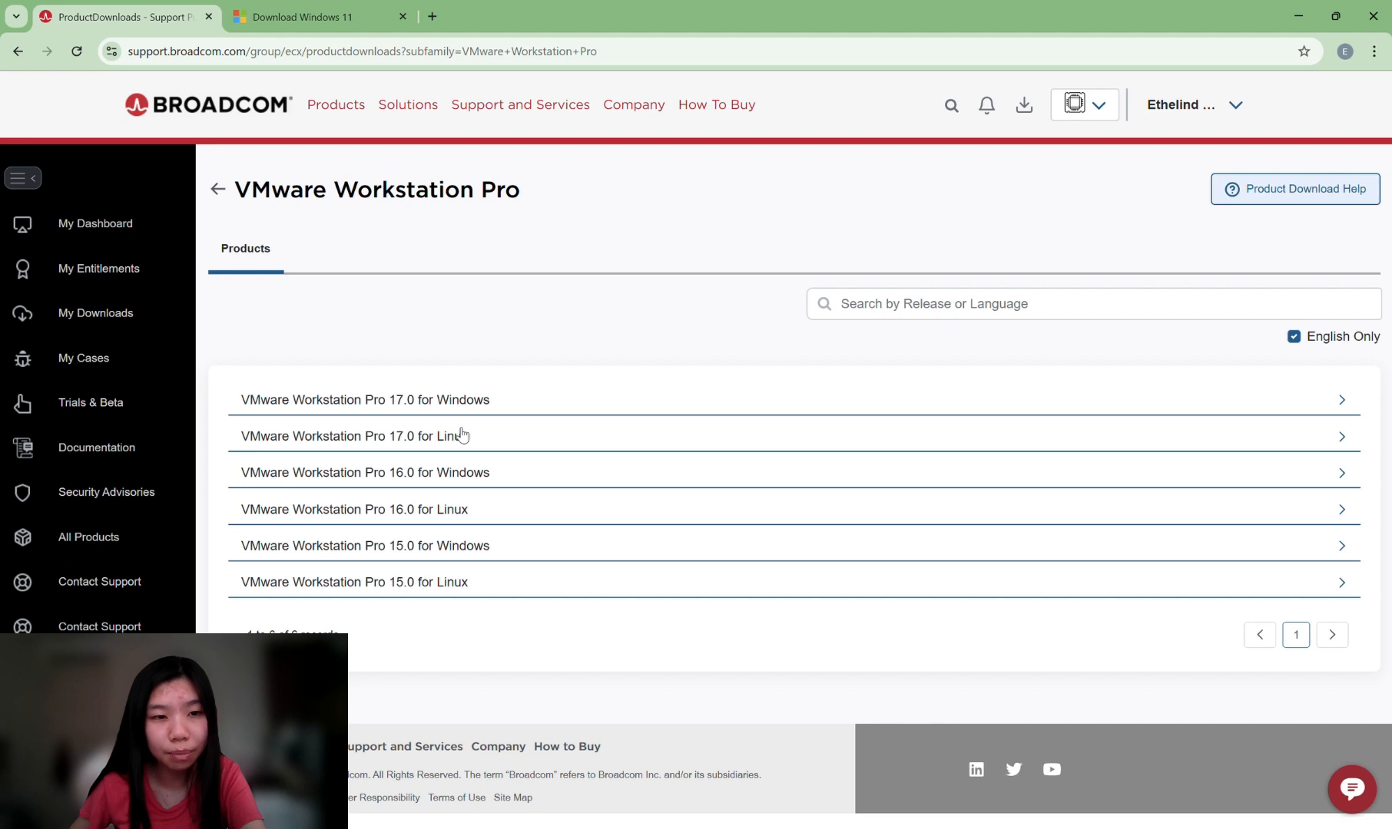
{"action": "left_click", "coordinate": [1337, 405]}
{"action": "scroll", "coordinate": [663, 516], "scroll_direction": "down", "scroll_amount": 1}
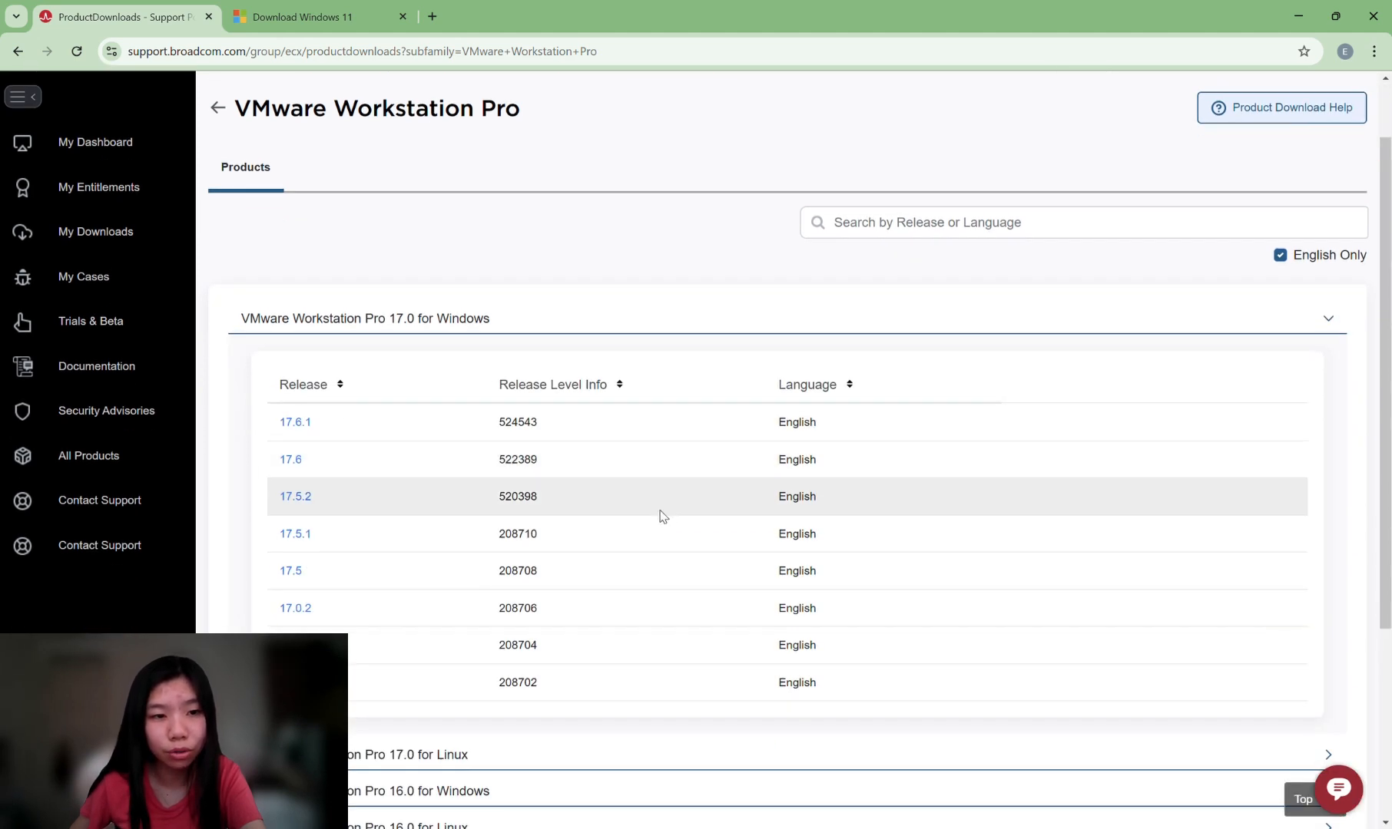
{"action": "left_click", "coordinate": [296, 423]}
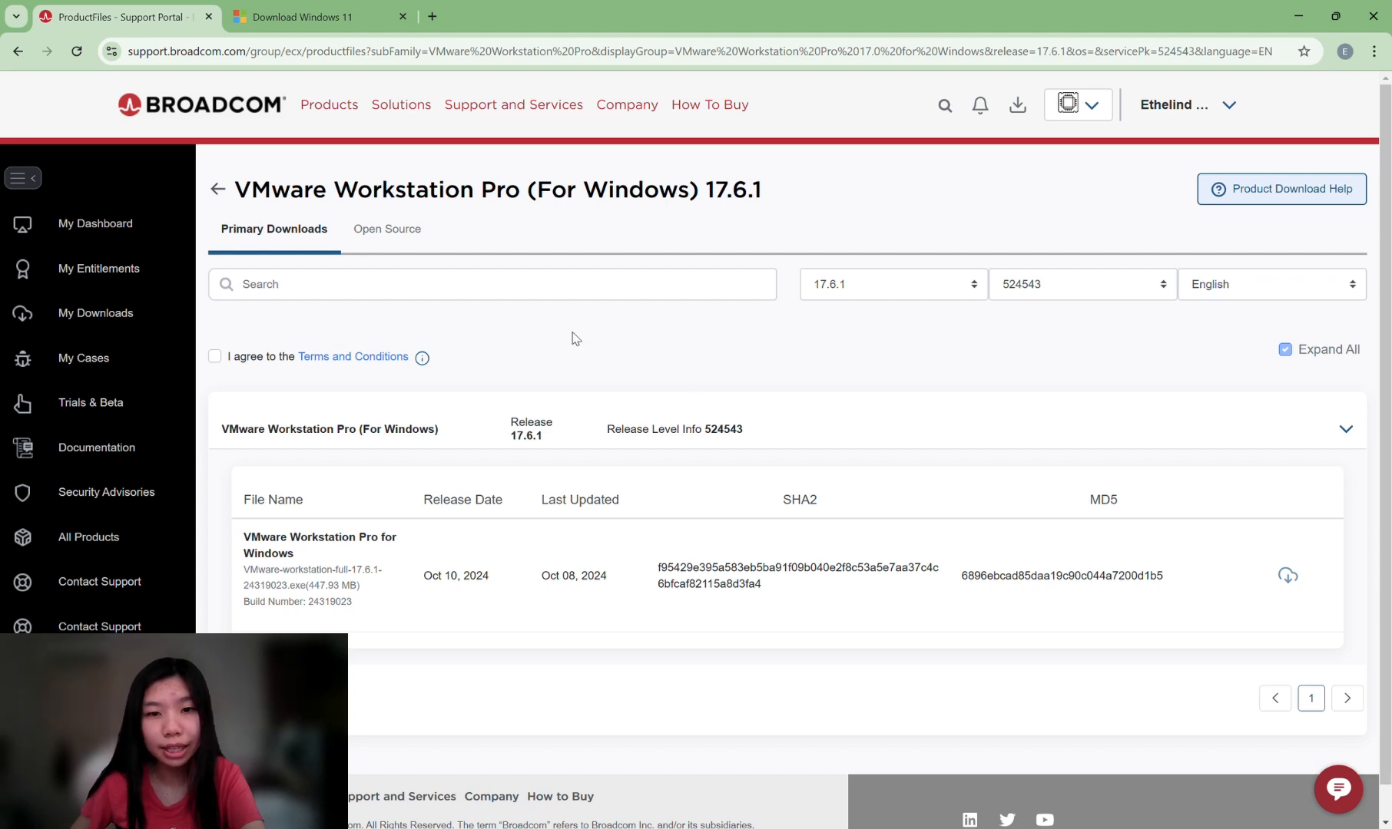
{"action": "left_click", "coordinate": [217, 361]}
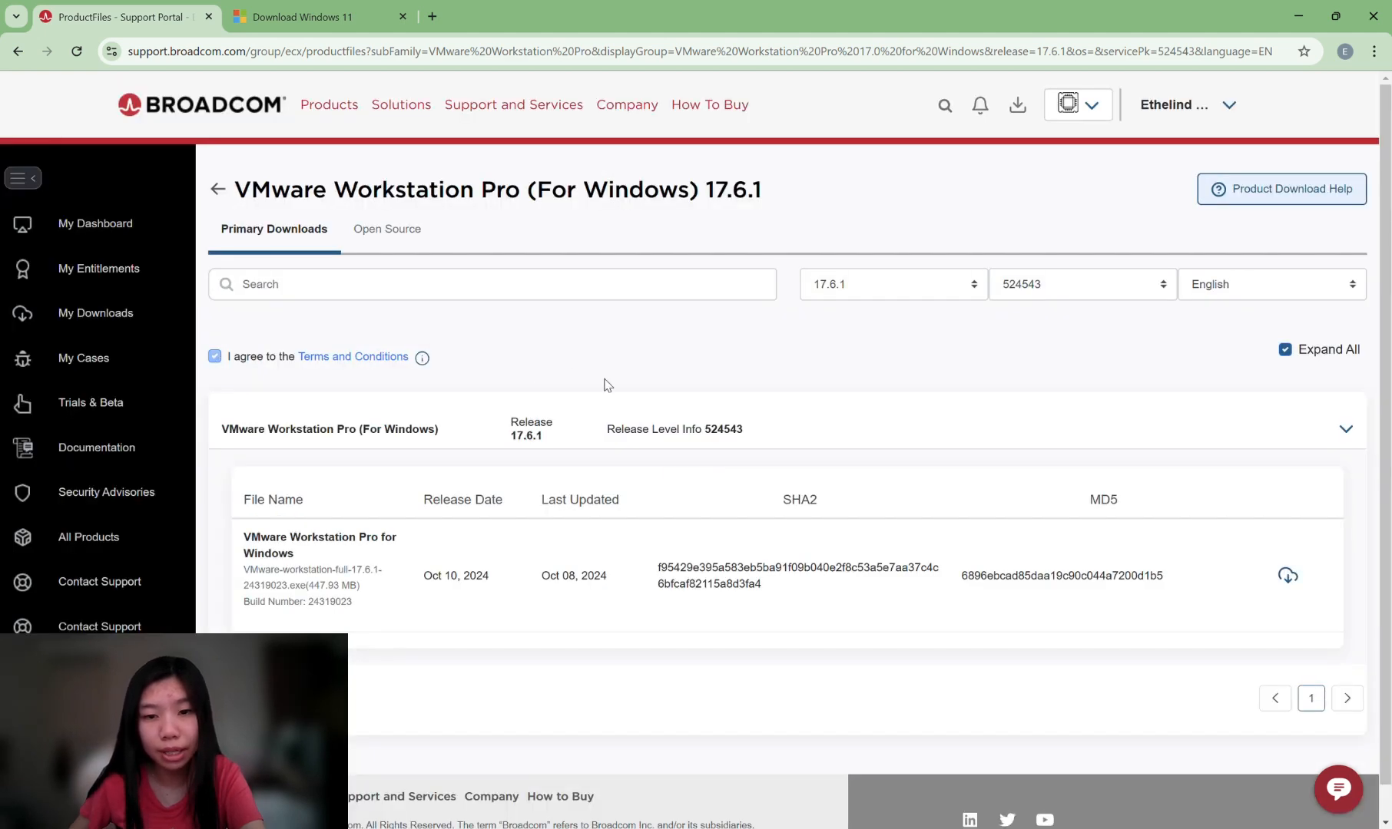
{"action": "scroll", "coordinate": [622, 387], "scroll_direction": "down", "scroll_amount": 1}
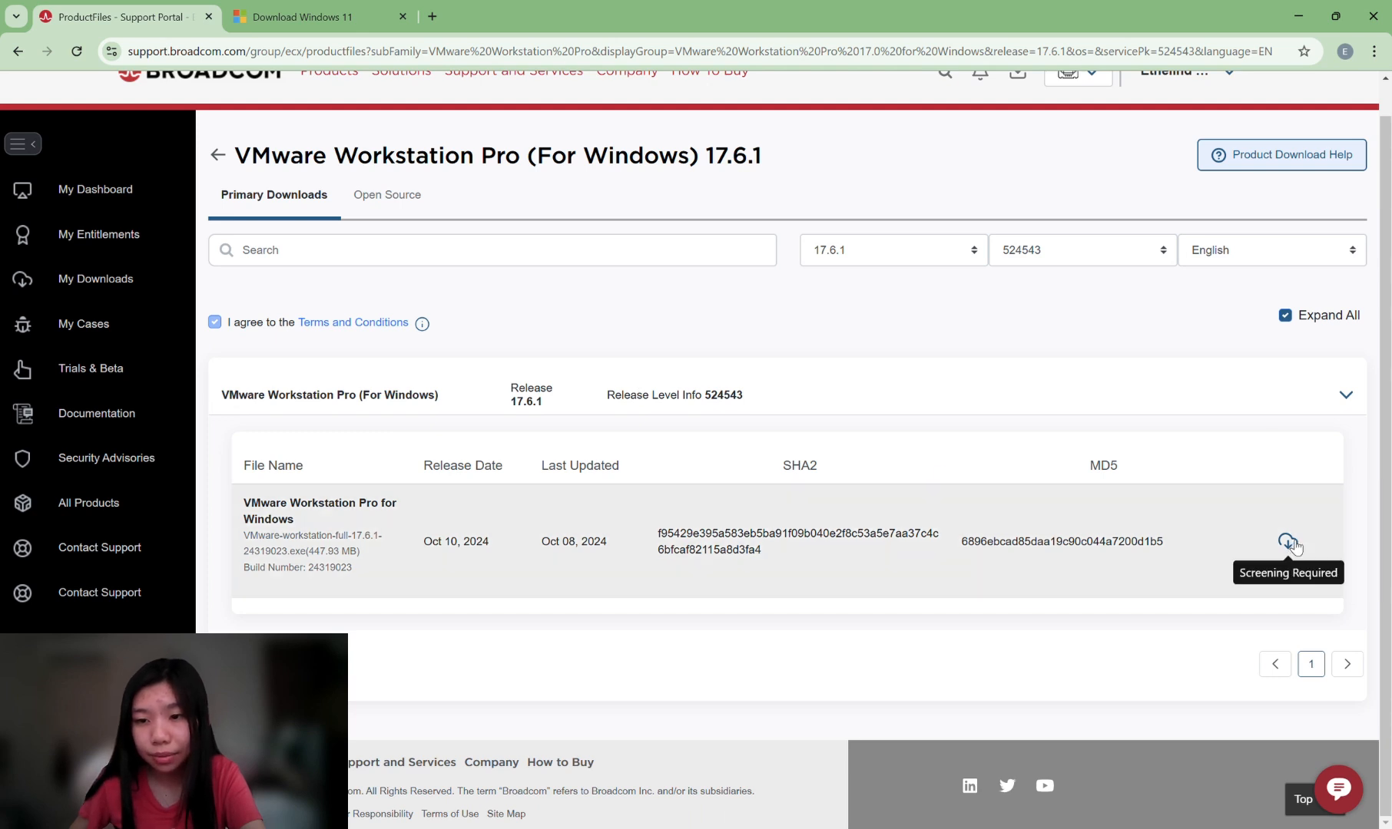
Pass the download verification, fill the Trade Compliance address, and download the 17.6.1 installer via HTTPS.
{"action": "left_click", "coordinate": [1289, 538]}
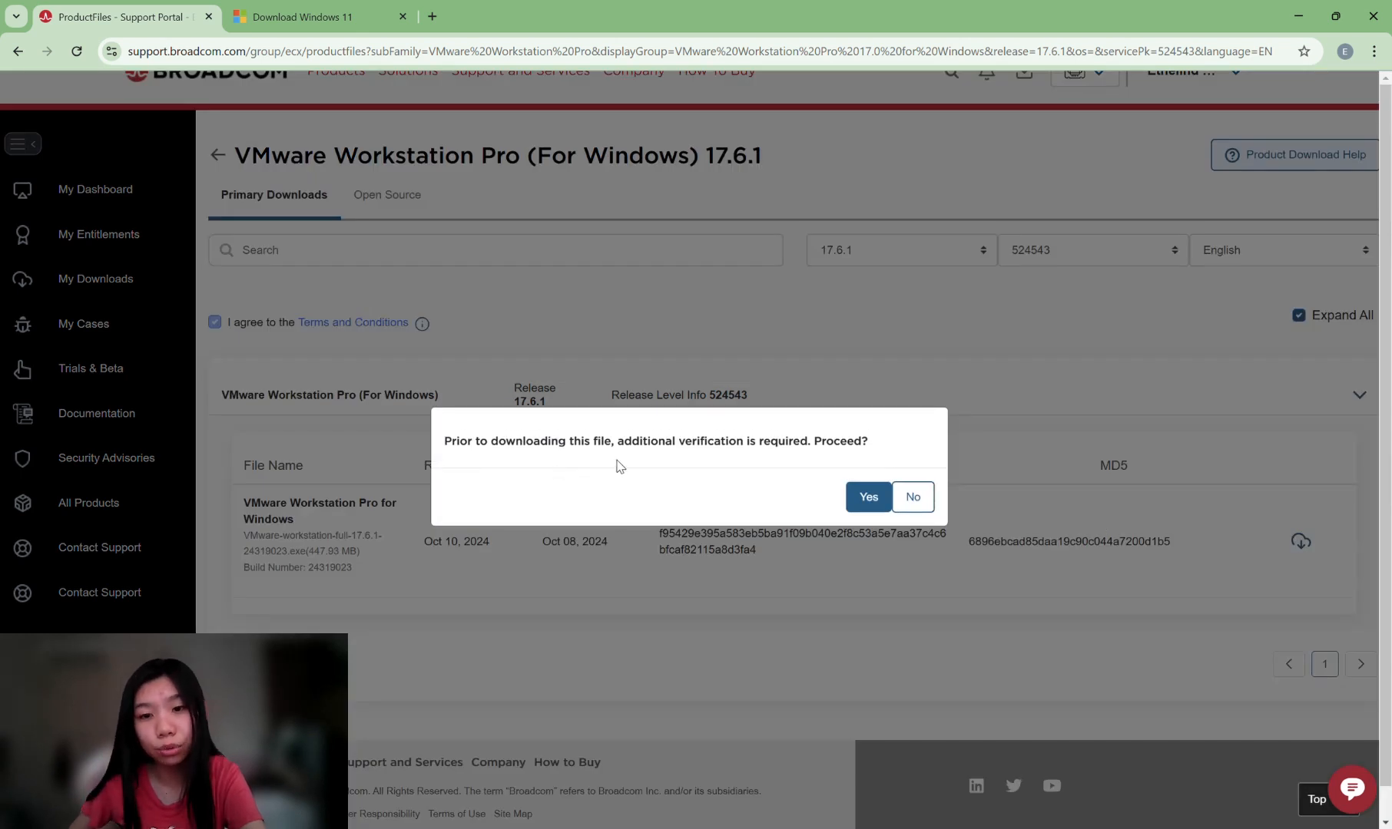
{"action": "left_click", "coordinate": [869, 497]}
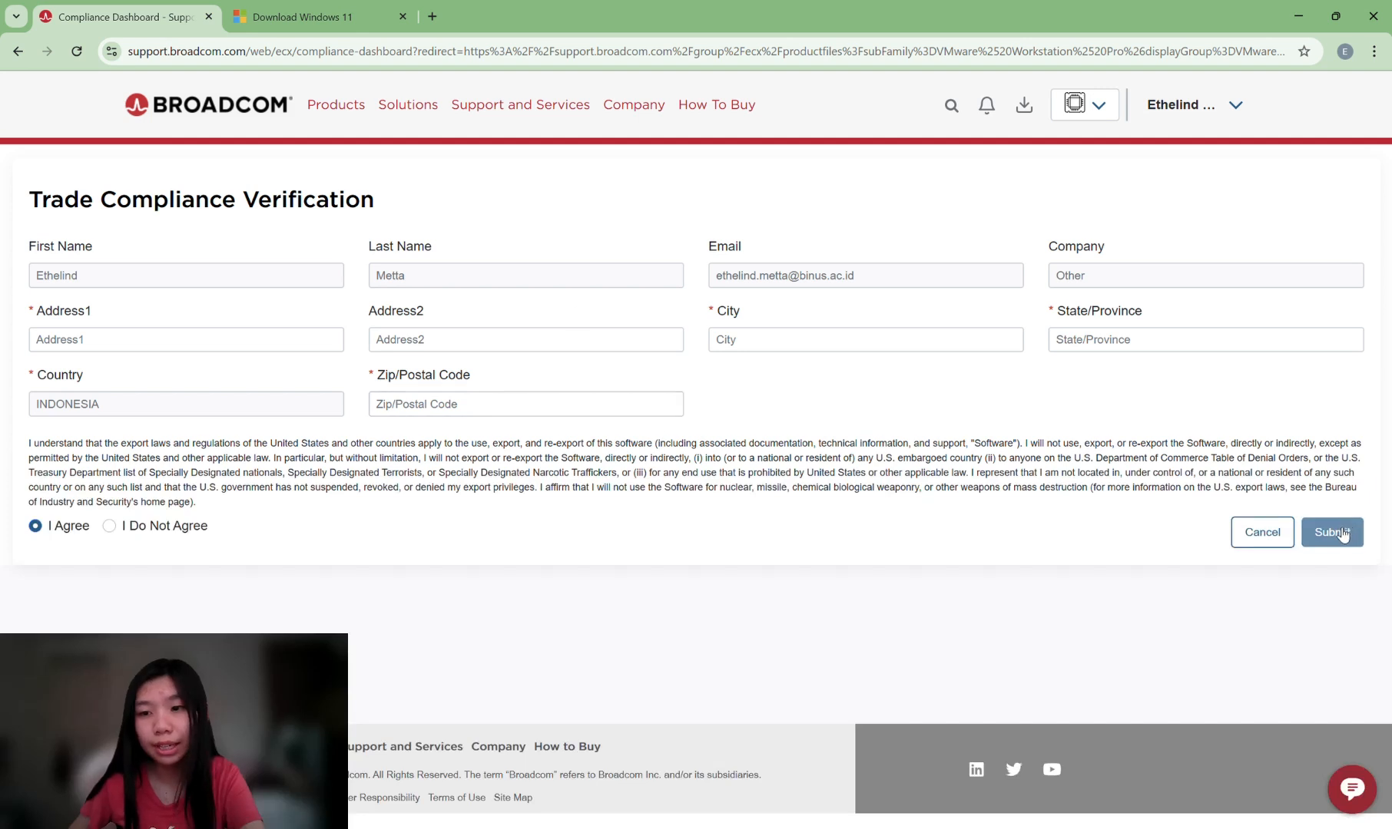
{"action": "left_click", "coordinate": [197, 349]}
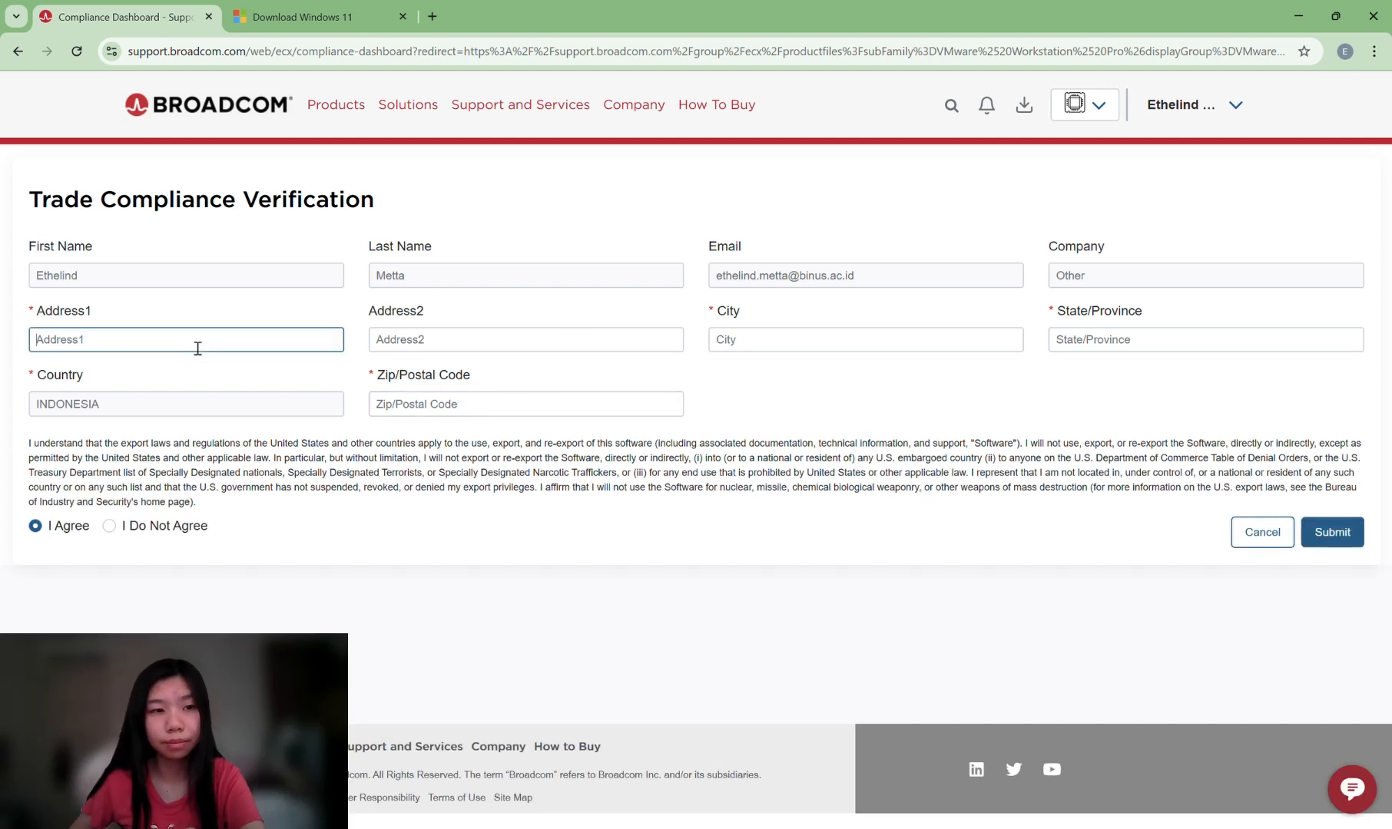
{"action": "type", "text": "I"}
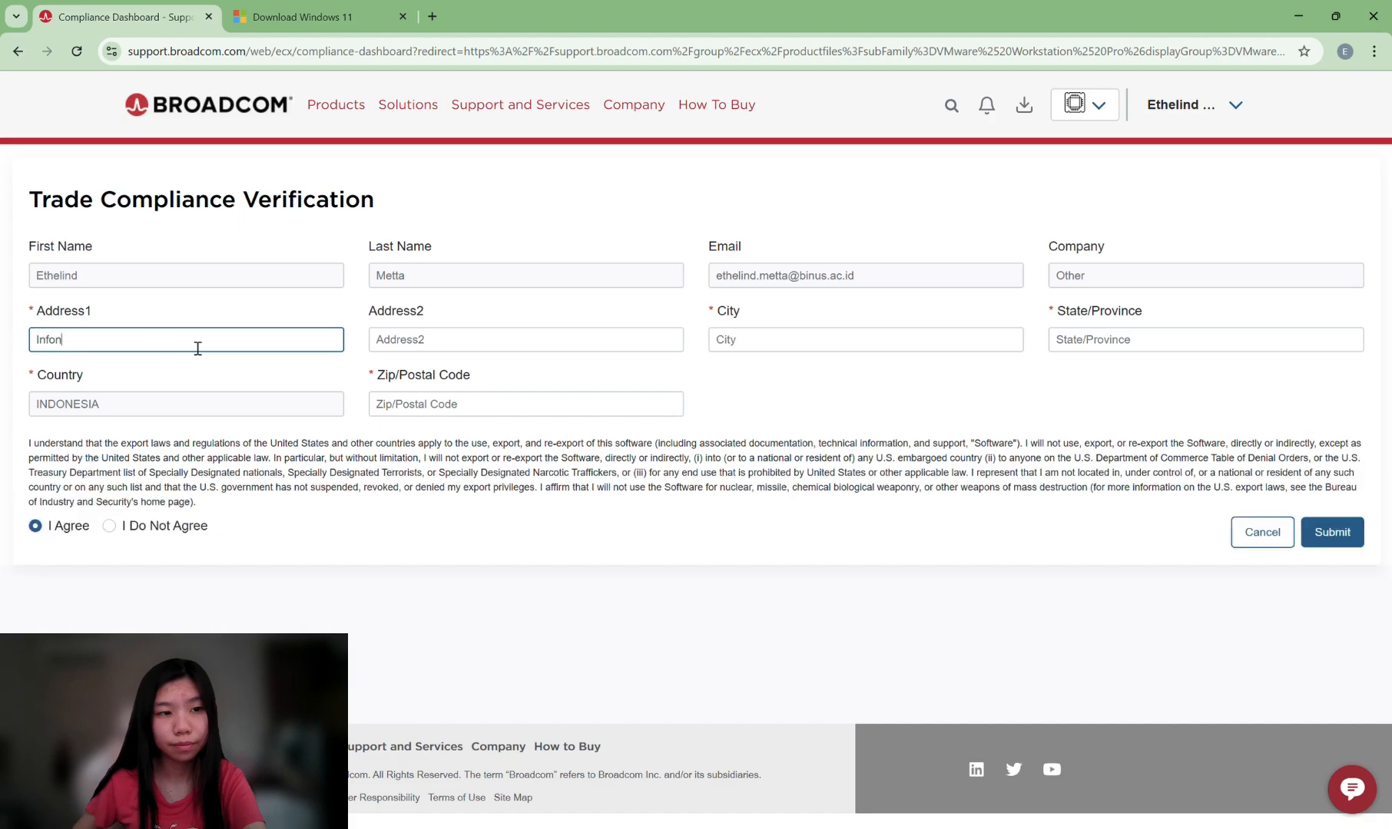
{"action": "type", "text": "nfon"}
{"action": "key", "text": "BackSpace"}
{"action": "key", "text": "BackSpace"}
{"action": "key", "text": "BackSpace"}
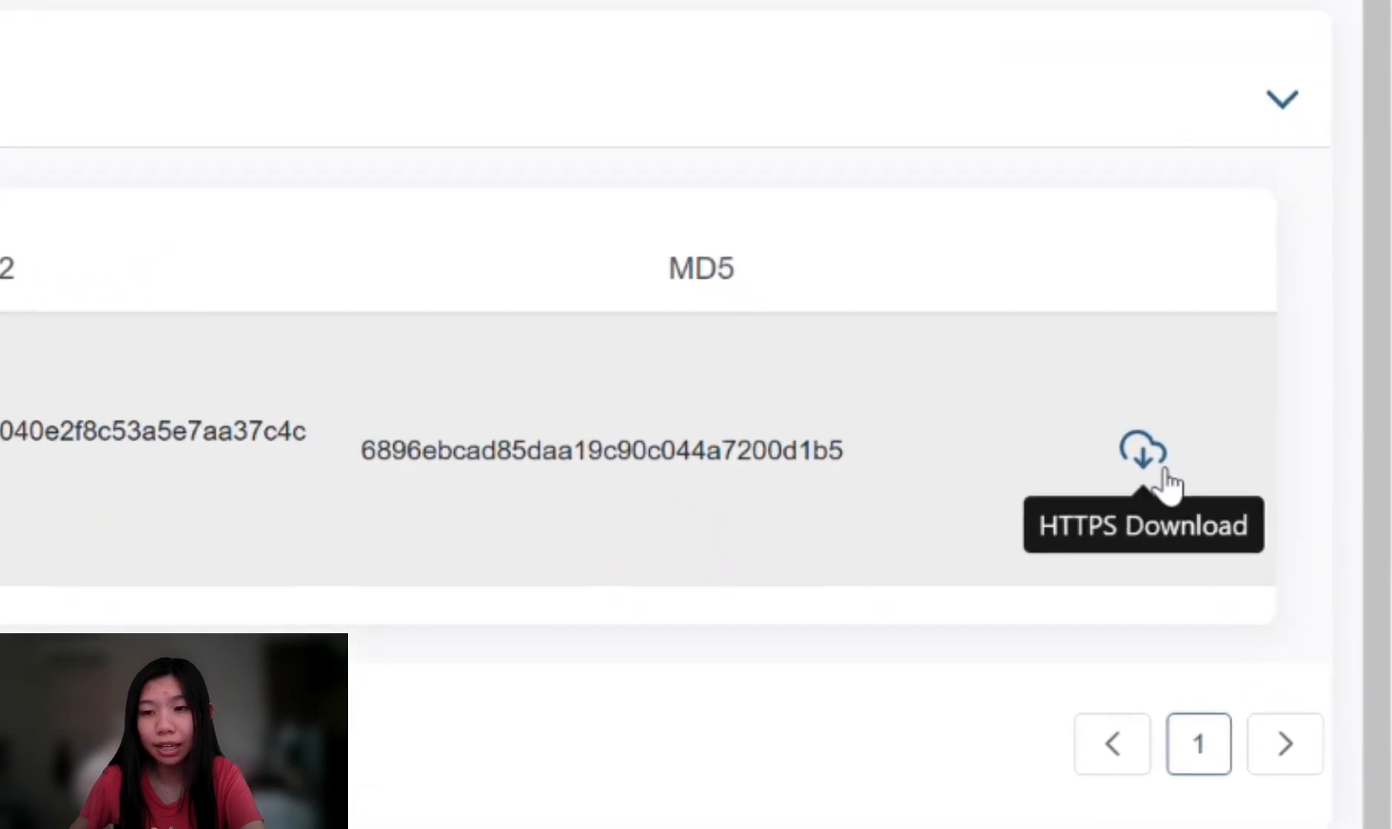
{"action": "left_click", "coordinate": [1133, 457]}
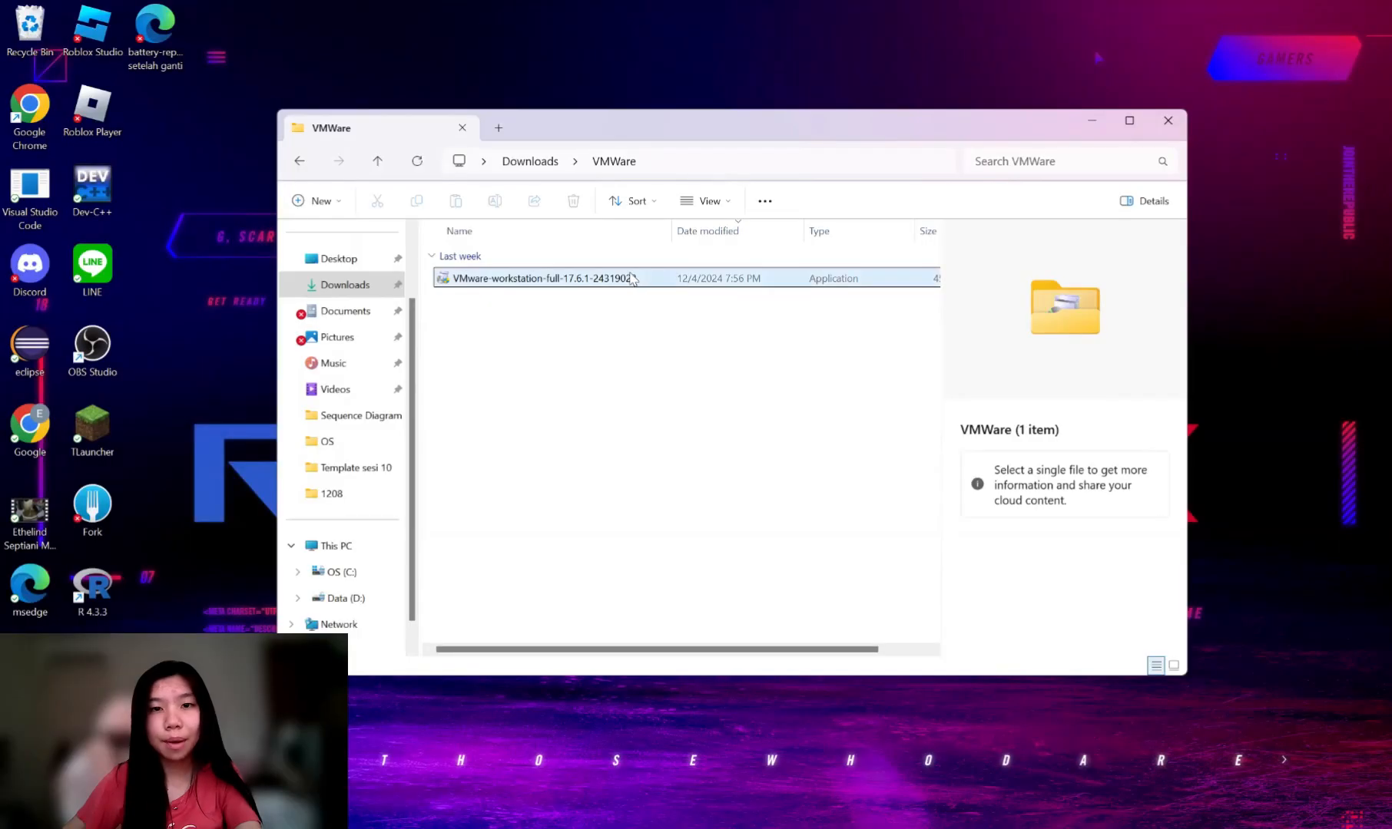
Launch the Workstation Pro 17.6.1 installer and accept the license agreement.
{"action": "left_click", "coordinate": [631, 278]}
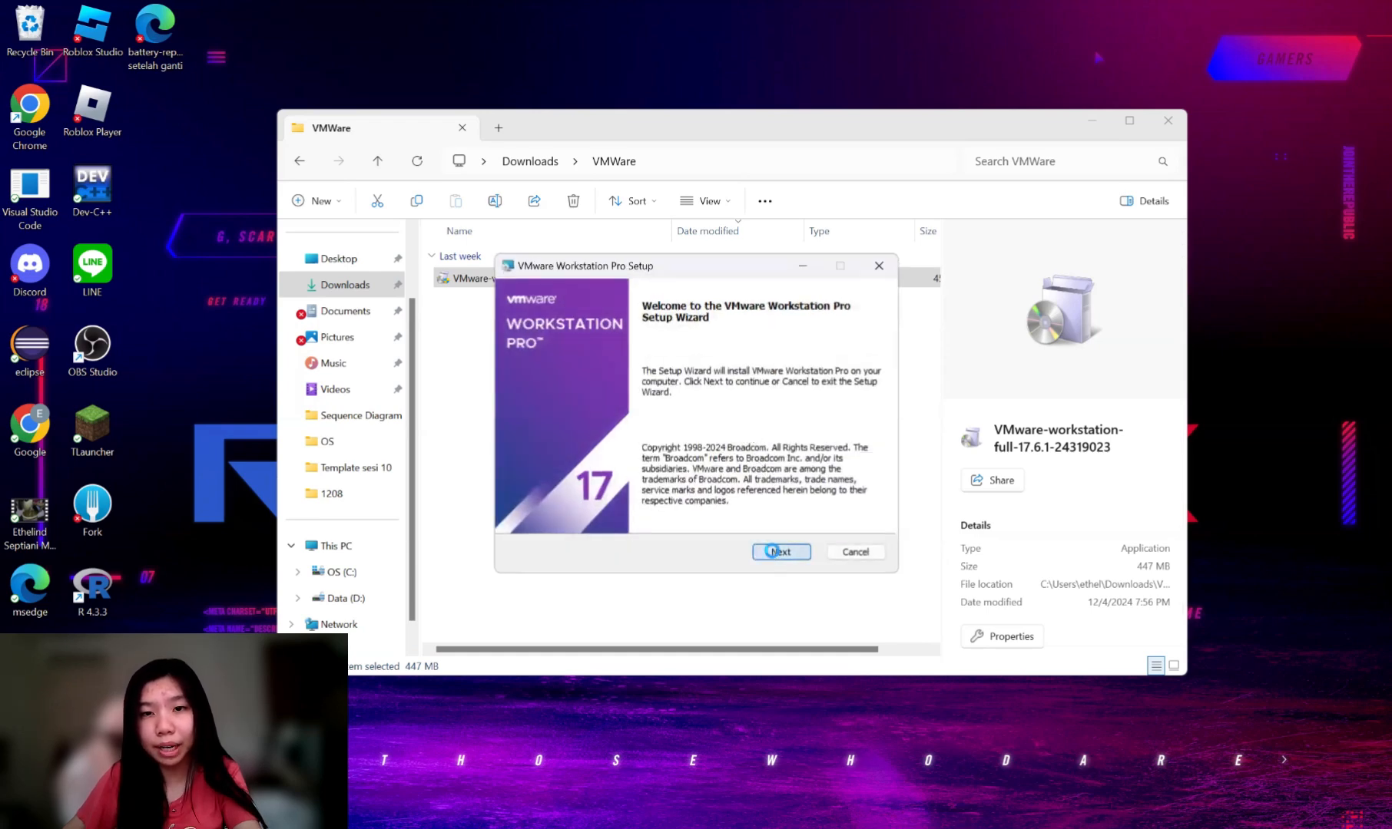
{"action": "left_click", "coordinate": [776, 553]}
{"action": "scroll", "coordinate": [672, 445], "scroll_direction": "down", "scroll_amount": 10}
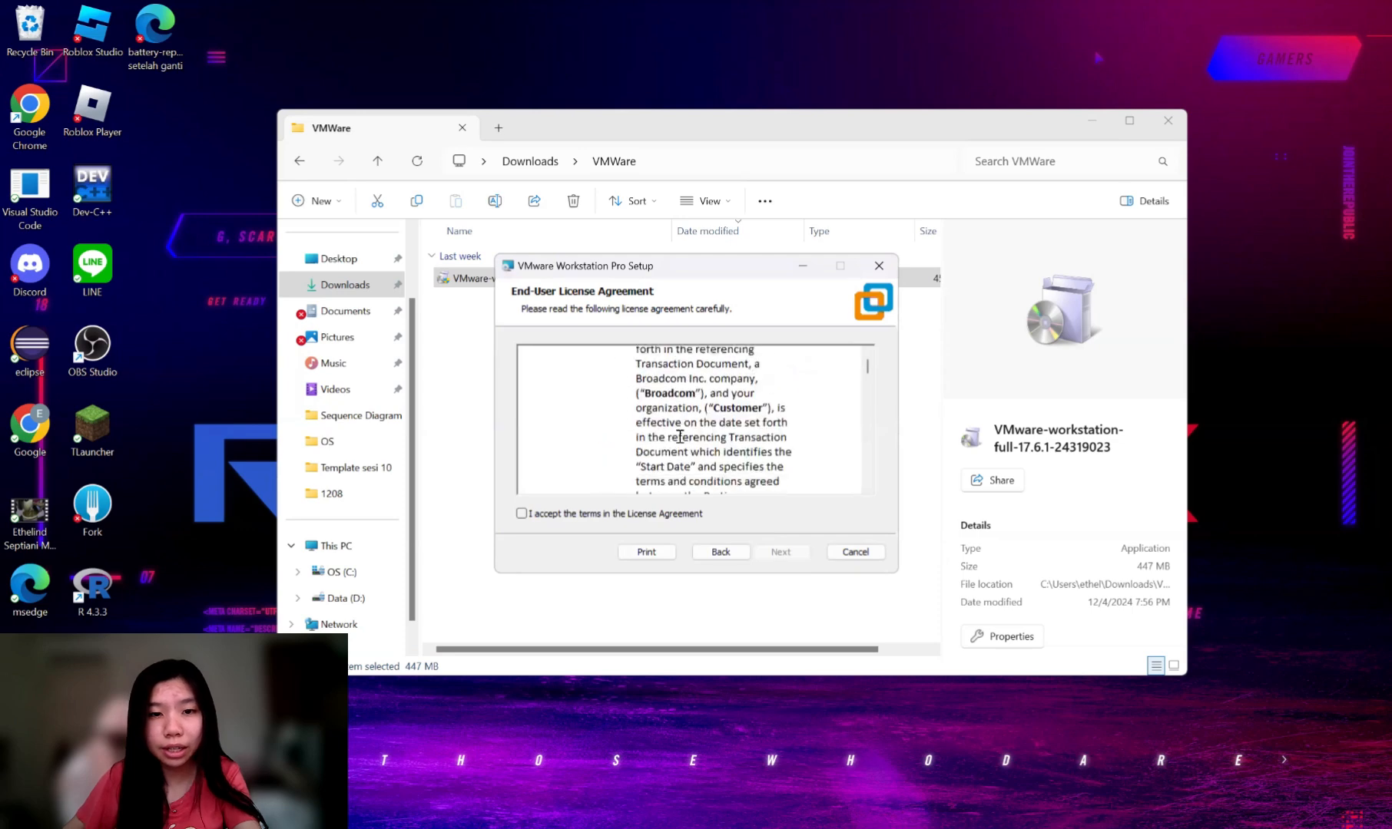
{"action": "scroll", "coordinate": [668, 446], "scroll_direction": "down", "scroll_amount": 10}
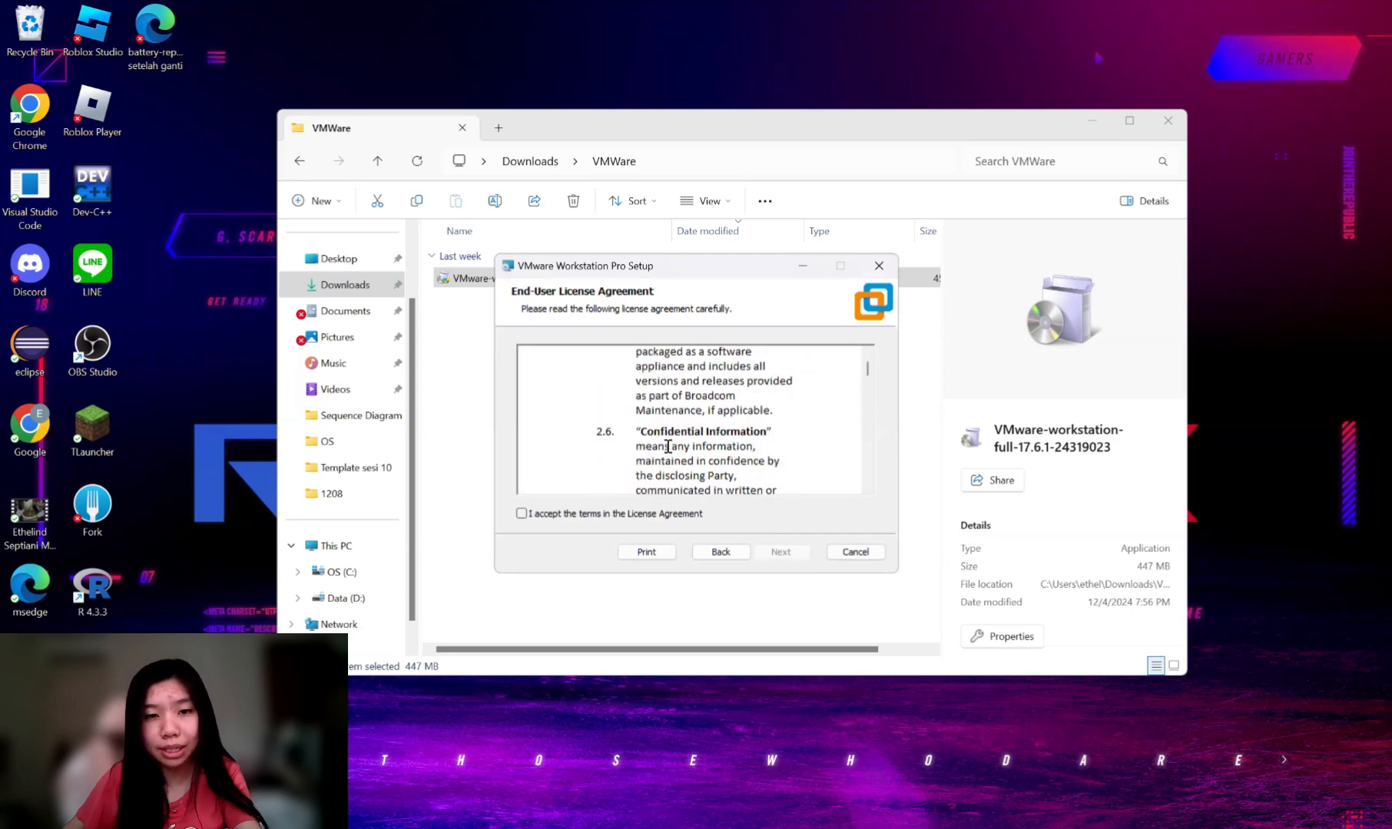
{"action": "left_click", "coordinate": [521, 513]}
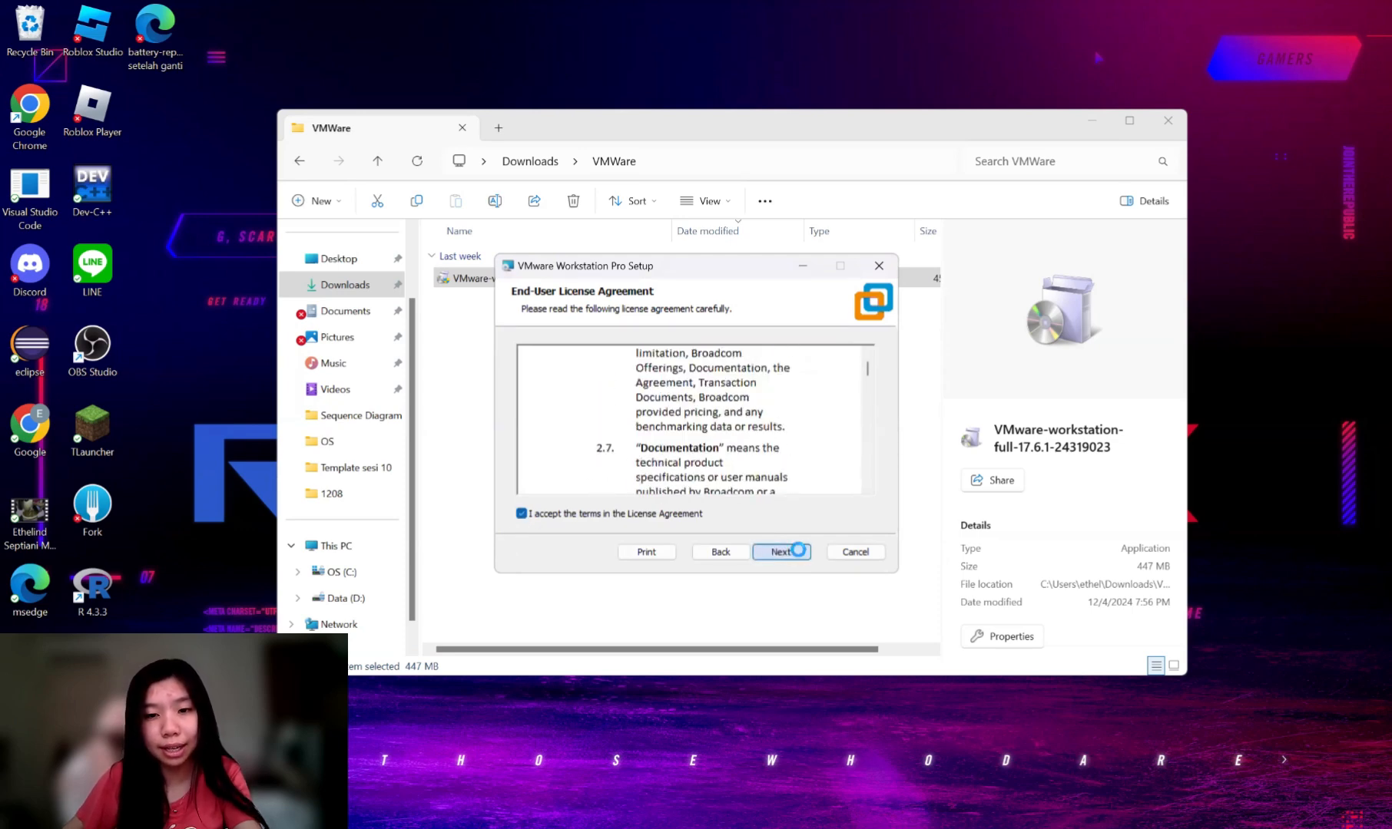
{"action": "left_click", "coordinate": [798, 553]}
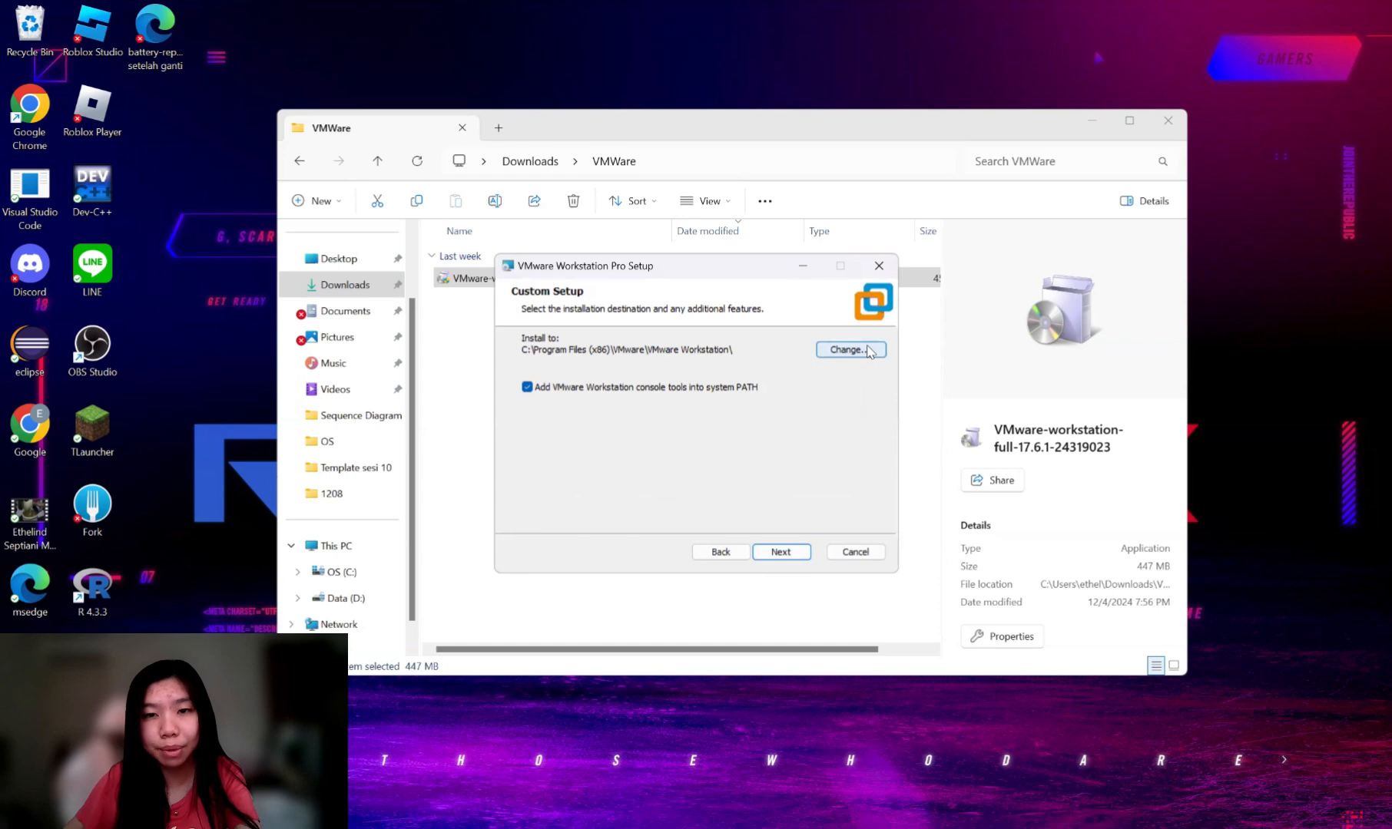
Install with default location, user experience and shortcut settings, then finish setup.
{"action": "left_click", "coordinate": [780, 553]}
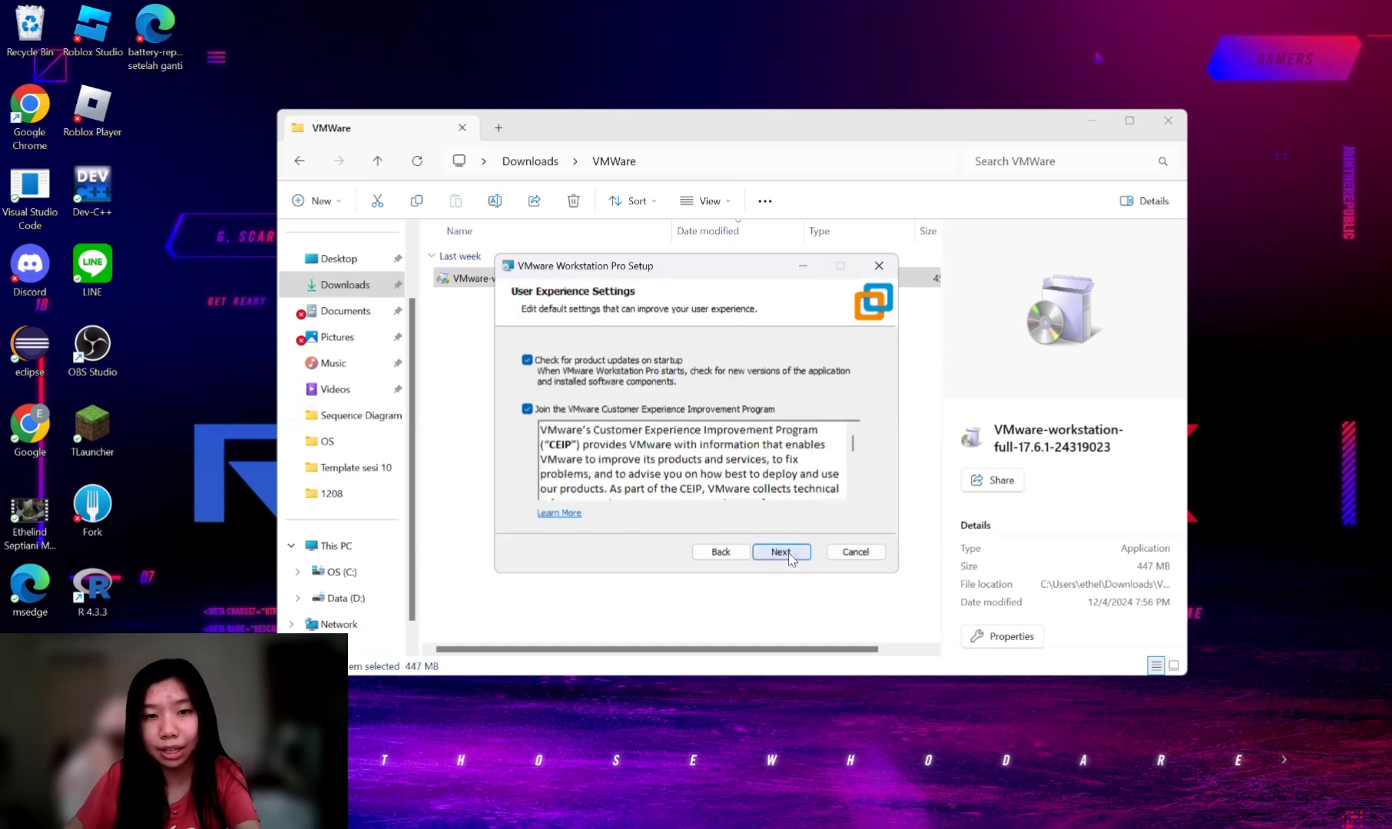
{"action": "left_click", "coordinate": [781, 552]}
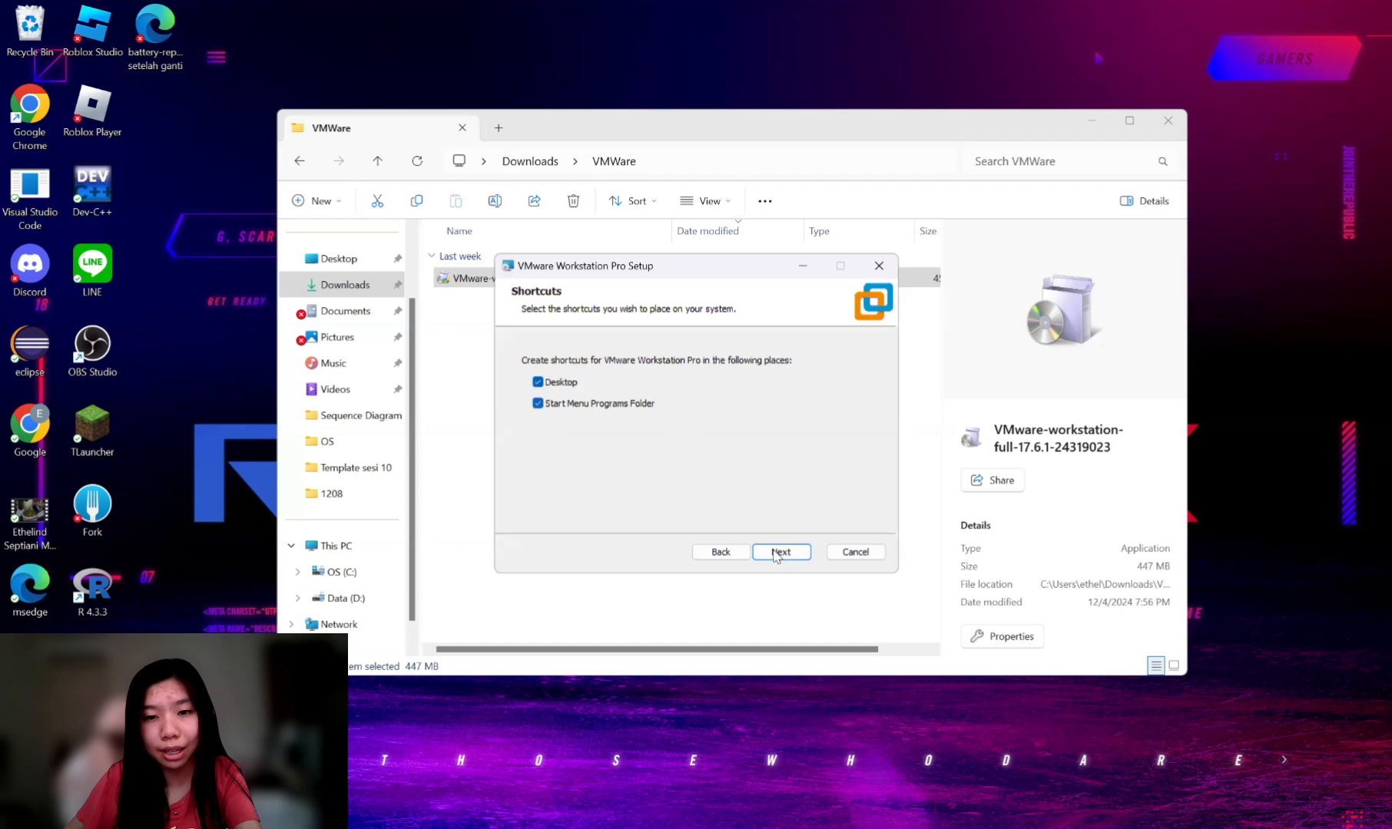
{"action": "left_click", "coordinate": [775, 555]}
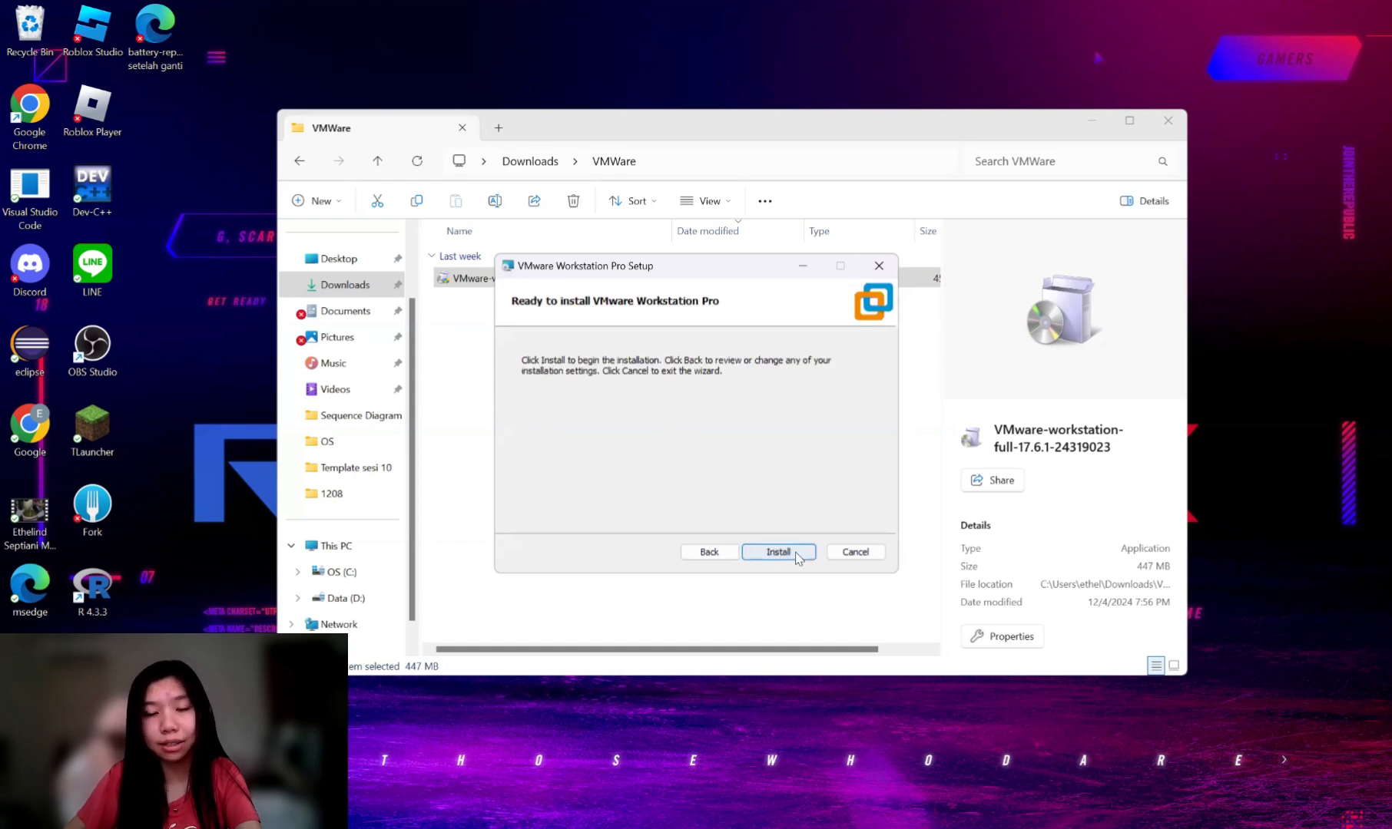
{"action": "left_click", "coordinate": [796, 553]}
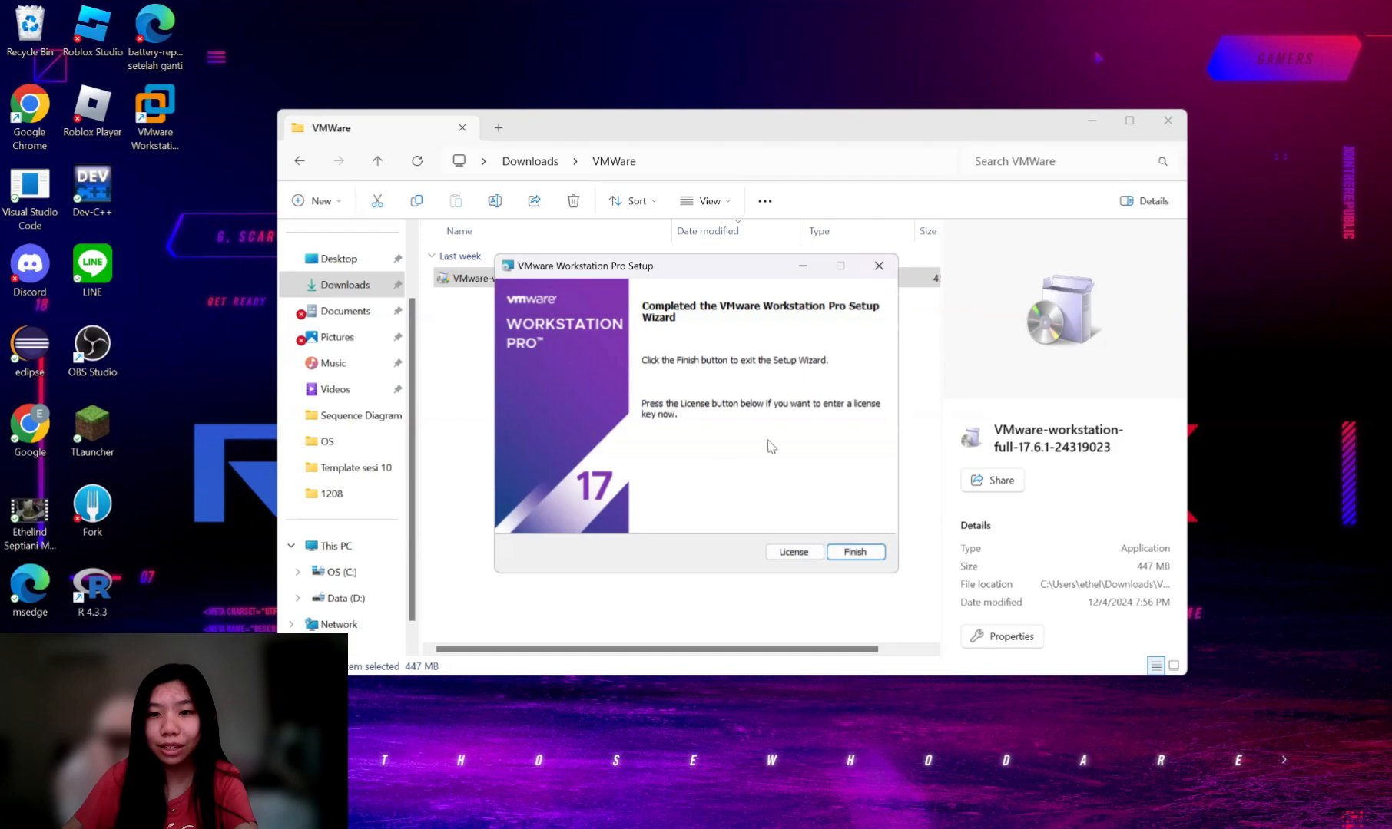
{"action": "left_click", "coordinate": [853, 552]}
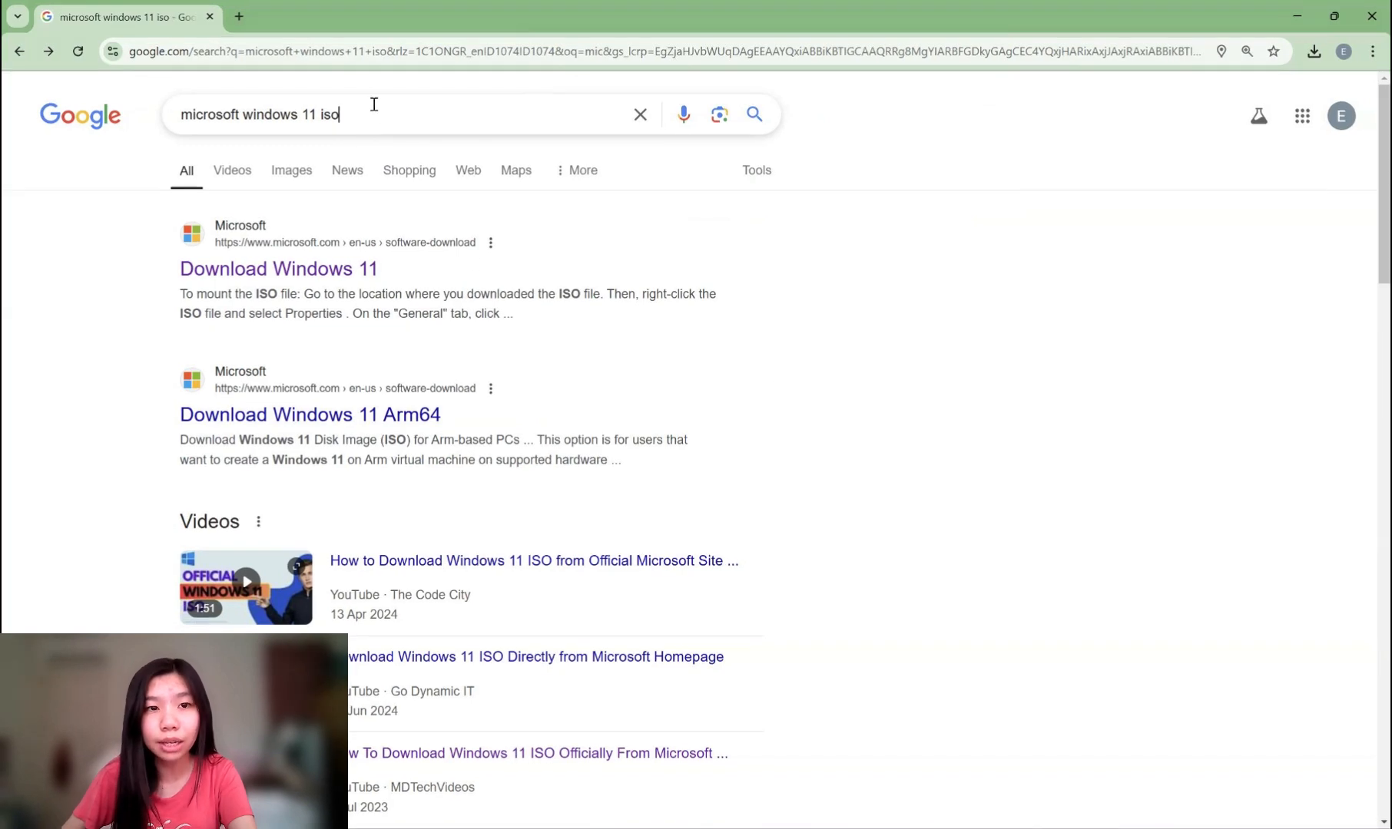
Select the 'microsoft windows 11 iso' query and open Microsoft's Download Windows 11 result.
{"action": "left_click_drag", "start_coordinate": [374, 104], "coordinate": [91, 104]}
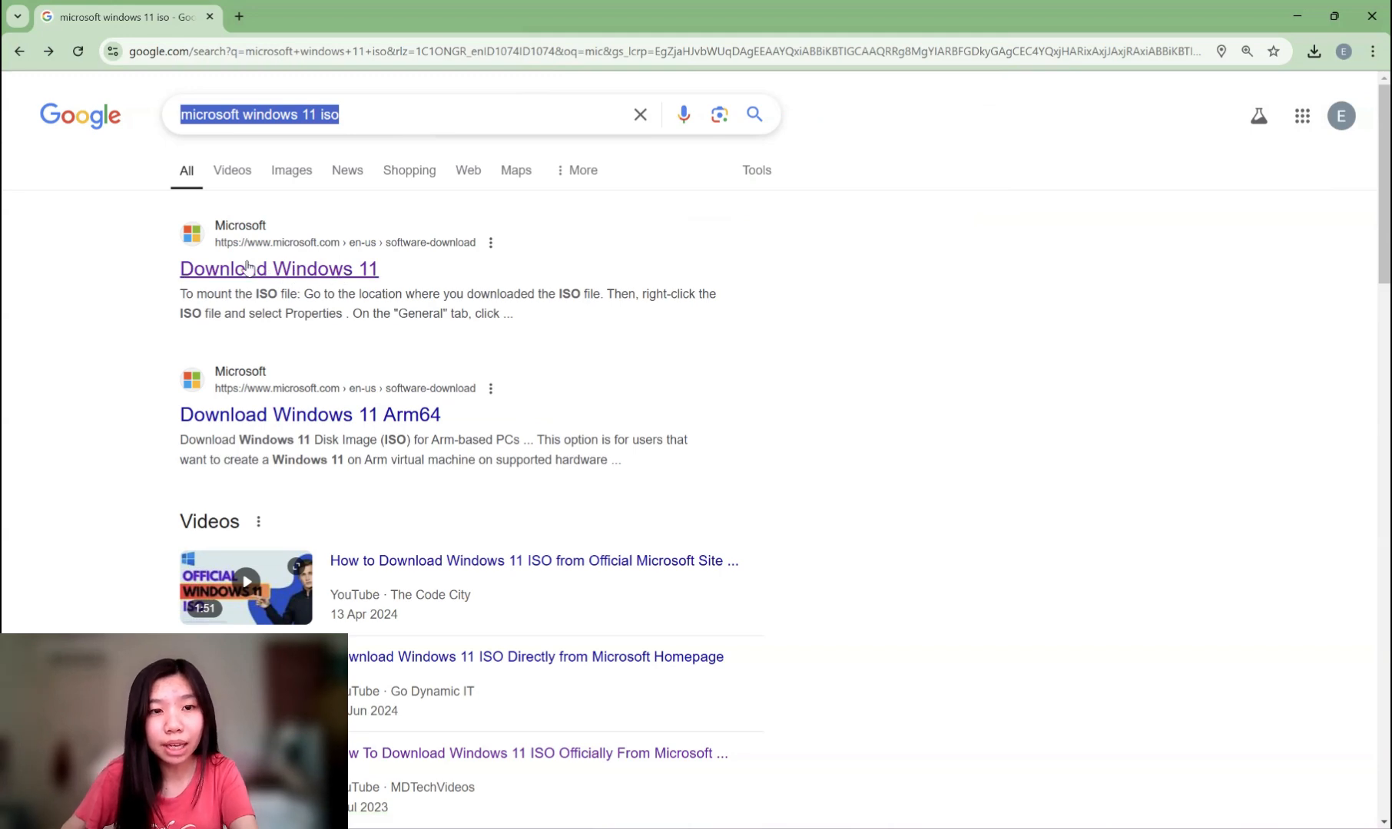
{"action": "left_click", "coordinate": [275, 275]}
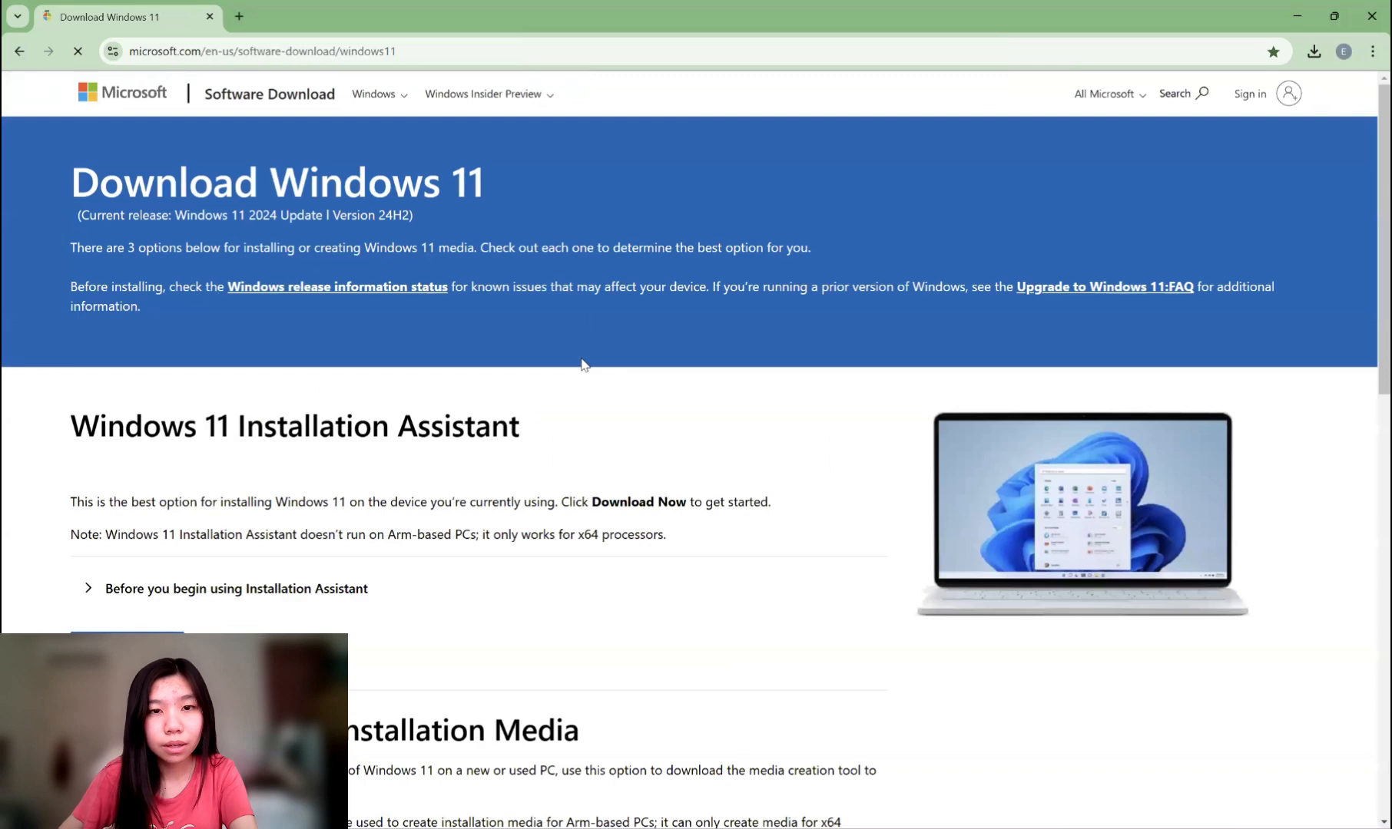
Choose the Windows 11 multi-edition ISO for x64 and confirm it.
{"action": "scroll", "coordinate": [578, 365], "scroll_direction": "down", "scroll_amount": 3}
{"action": "scroll", "coordinate": [576, 367], "scroll_direction": "down", "scroll_amount": 8}
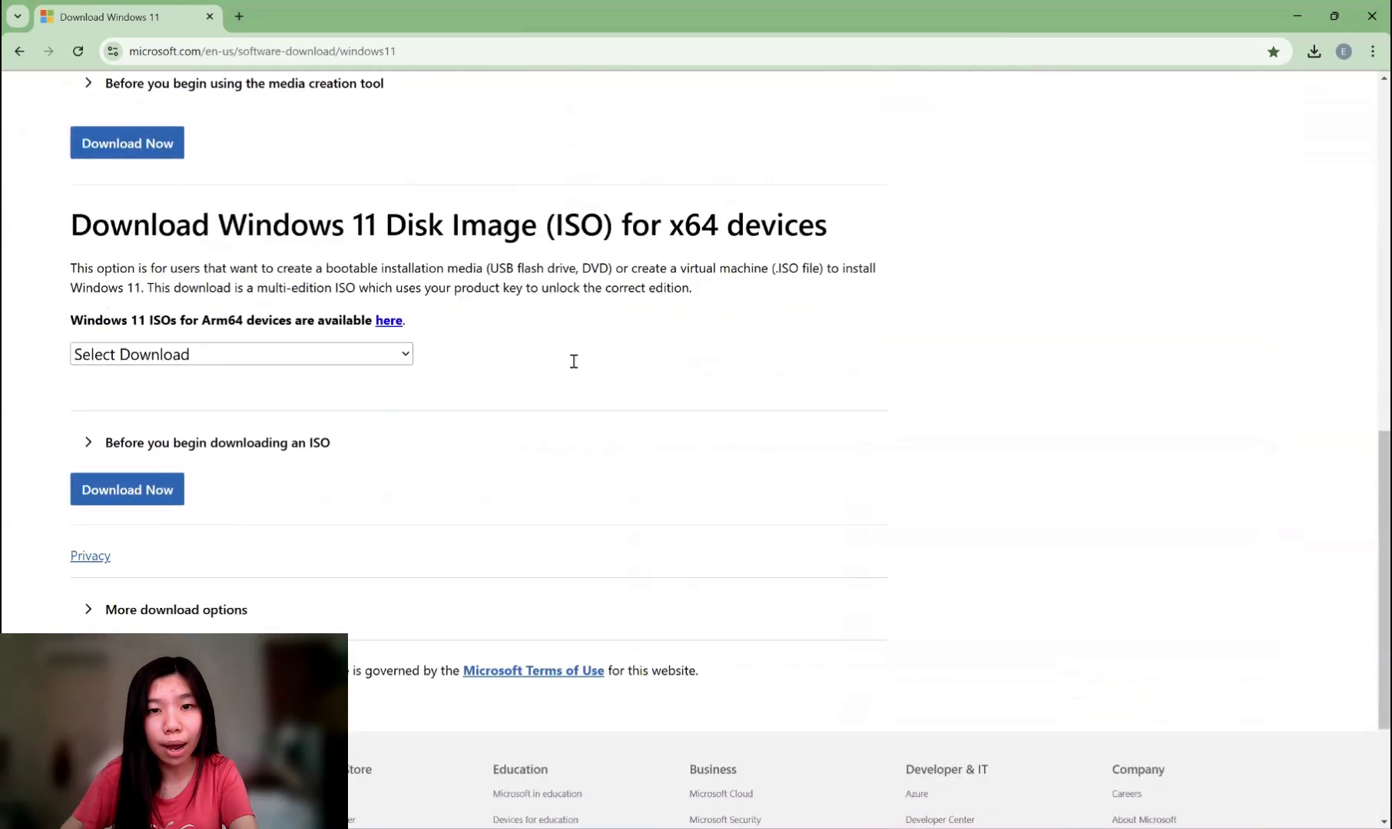
{"action": "left_click", "coordinate": [206, 358]}
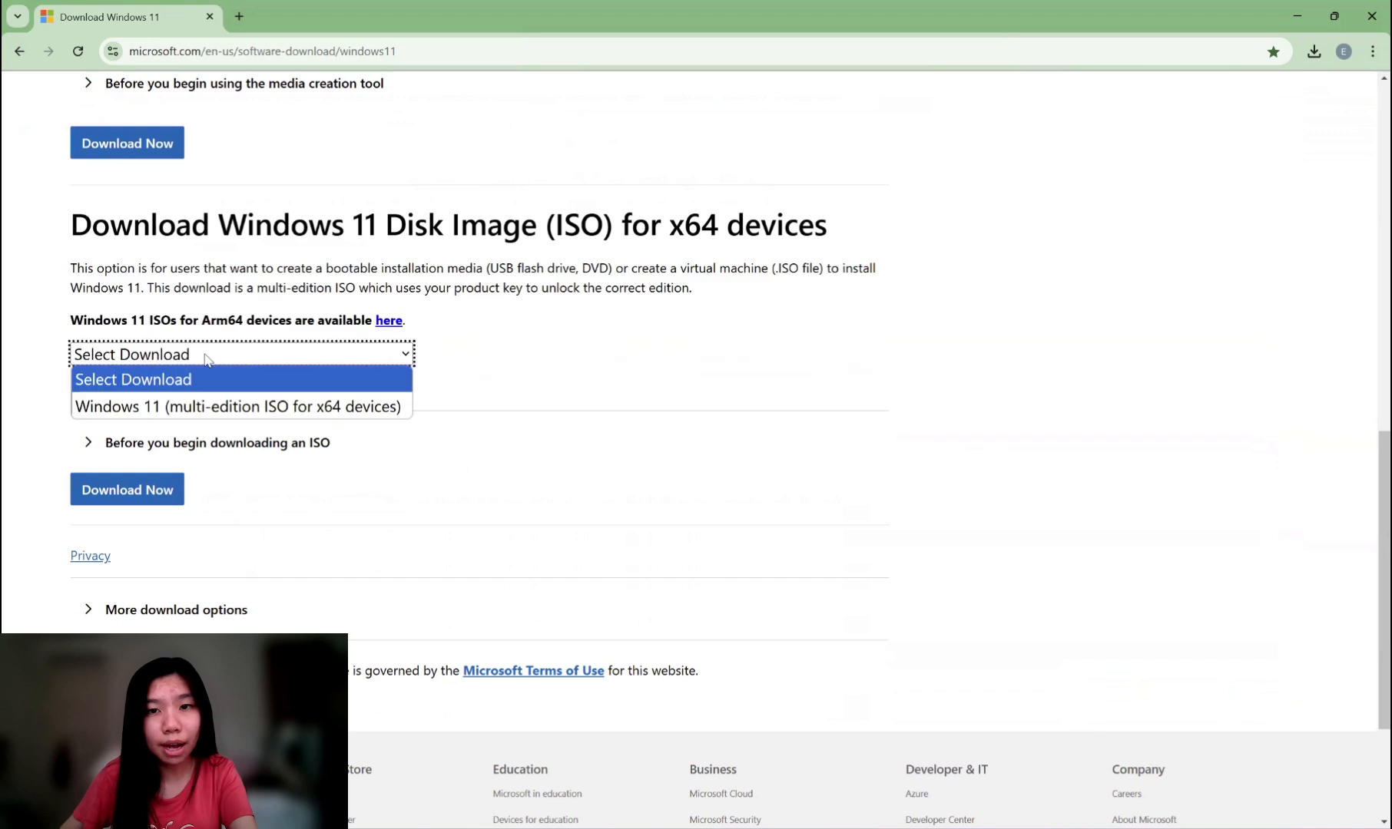
{"action": "left_click", "coordinate": [227, 407]}
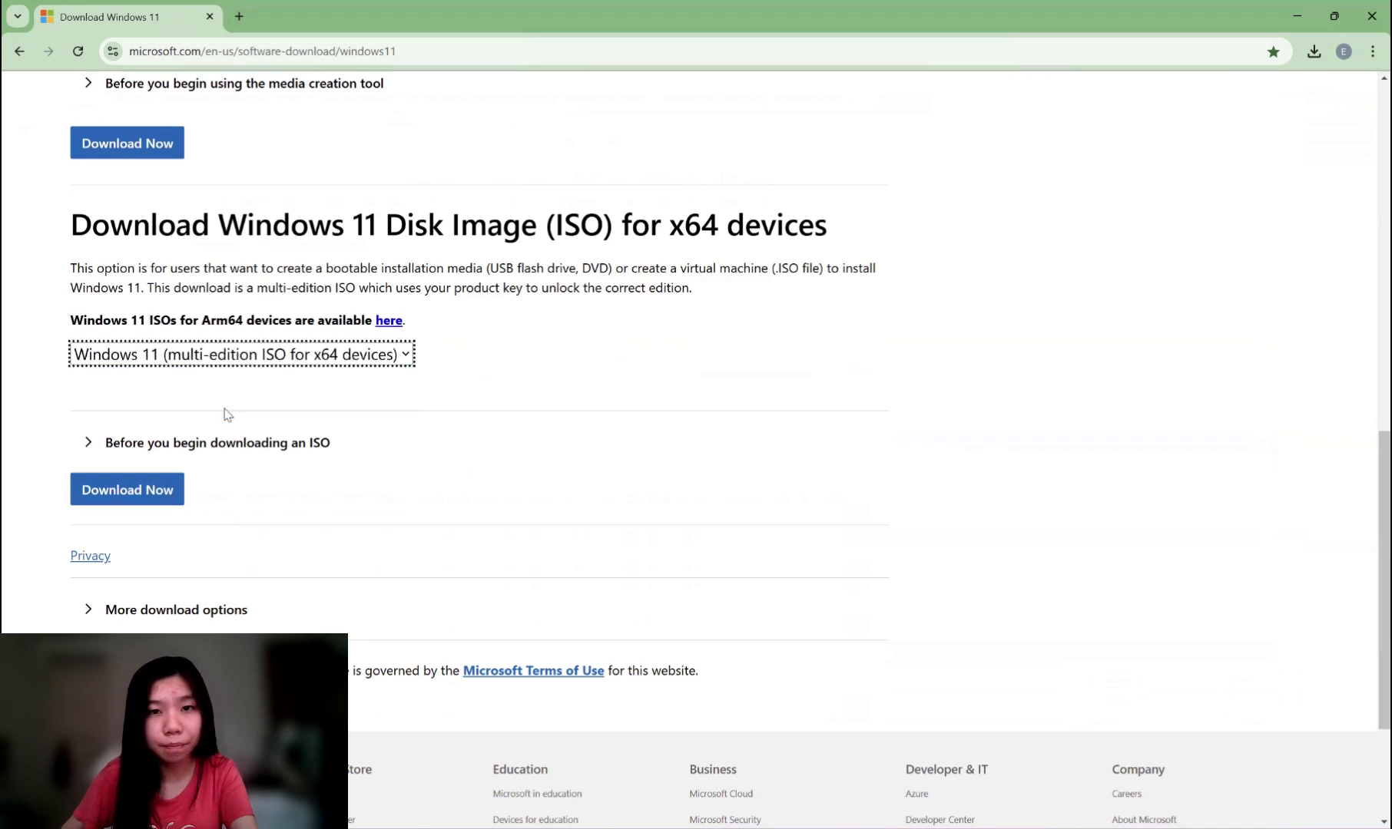
{"action": "left_click", "coordinate": [142, 492]}
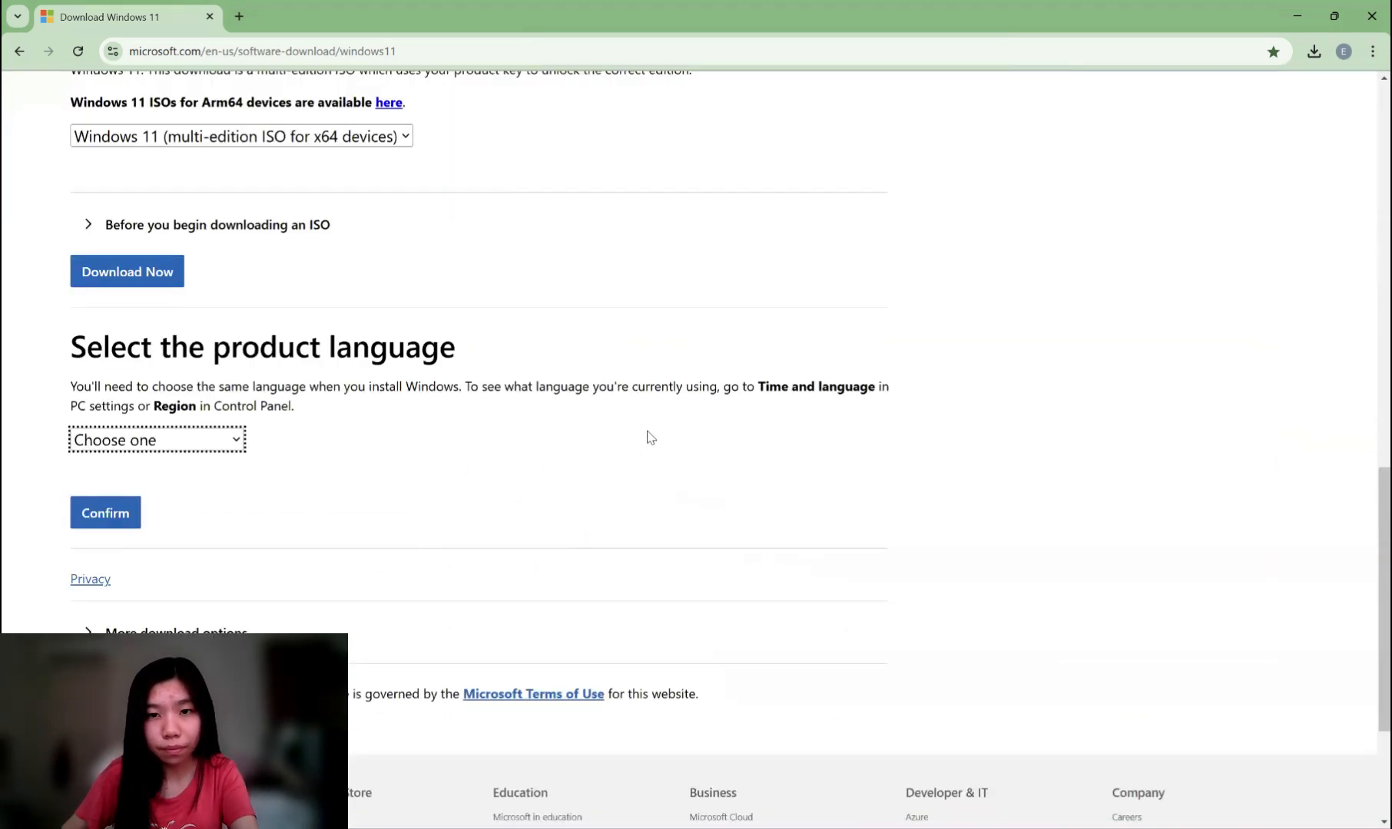
Pick English (United States) as the product language and confirm.
{"action": "left_click", "coordinate": [170, 444]}
{"action": "scroll", "coordinate": [153, 282], "scroll_direction": "down", "scroll_amount": 2}
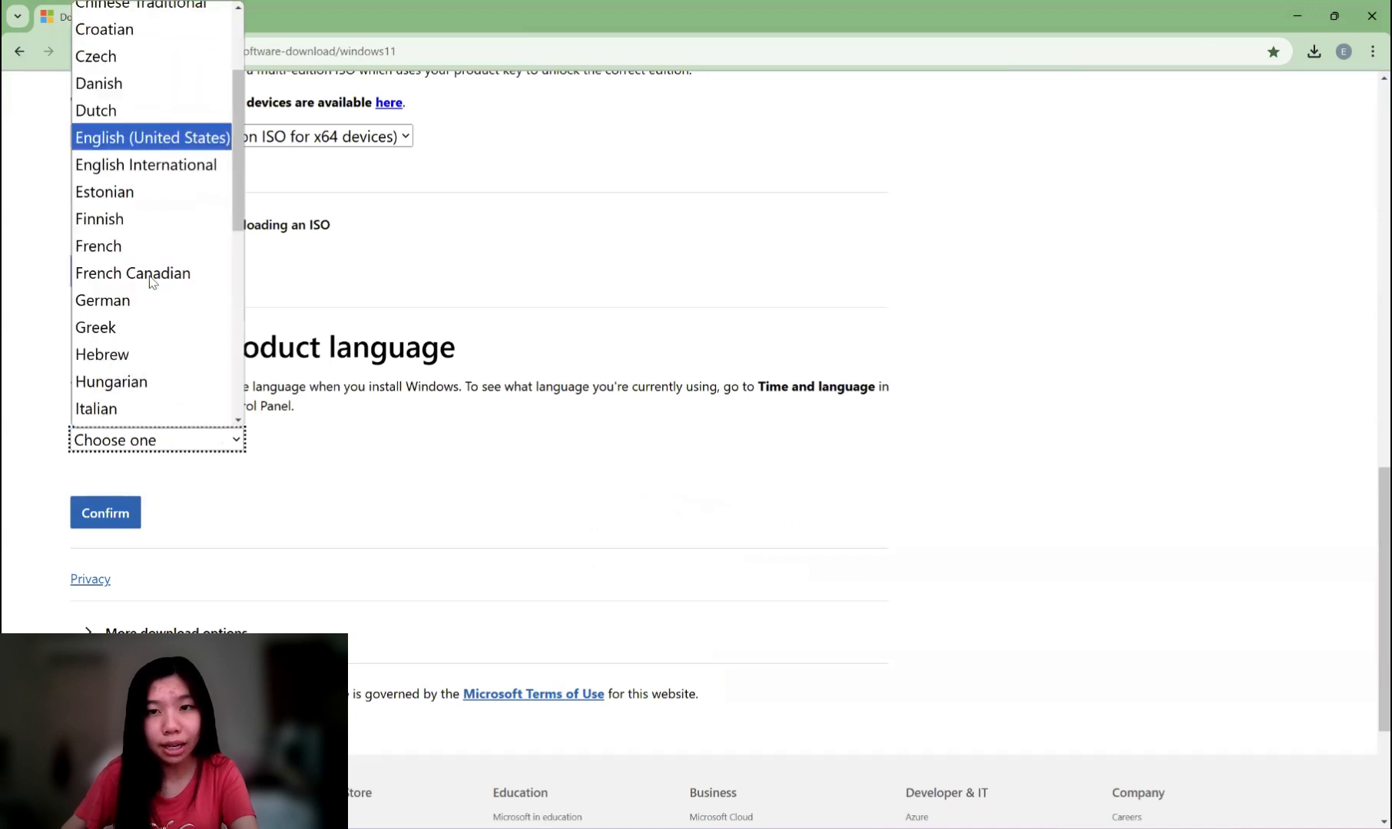
{"action": "scroll", "coordinate": [153, 283], "scroll_direction": "down", "scroll_amount": 6}
{"action": "scroll", "coordinate": [154, 362], "scroll_direction": "up", "scroll_amount": 1}
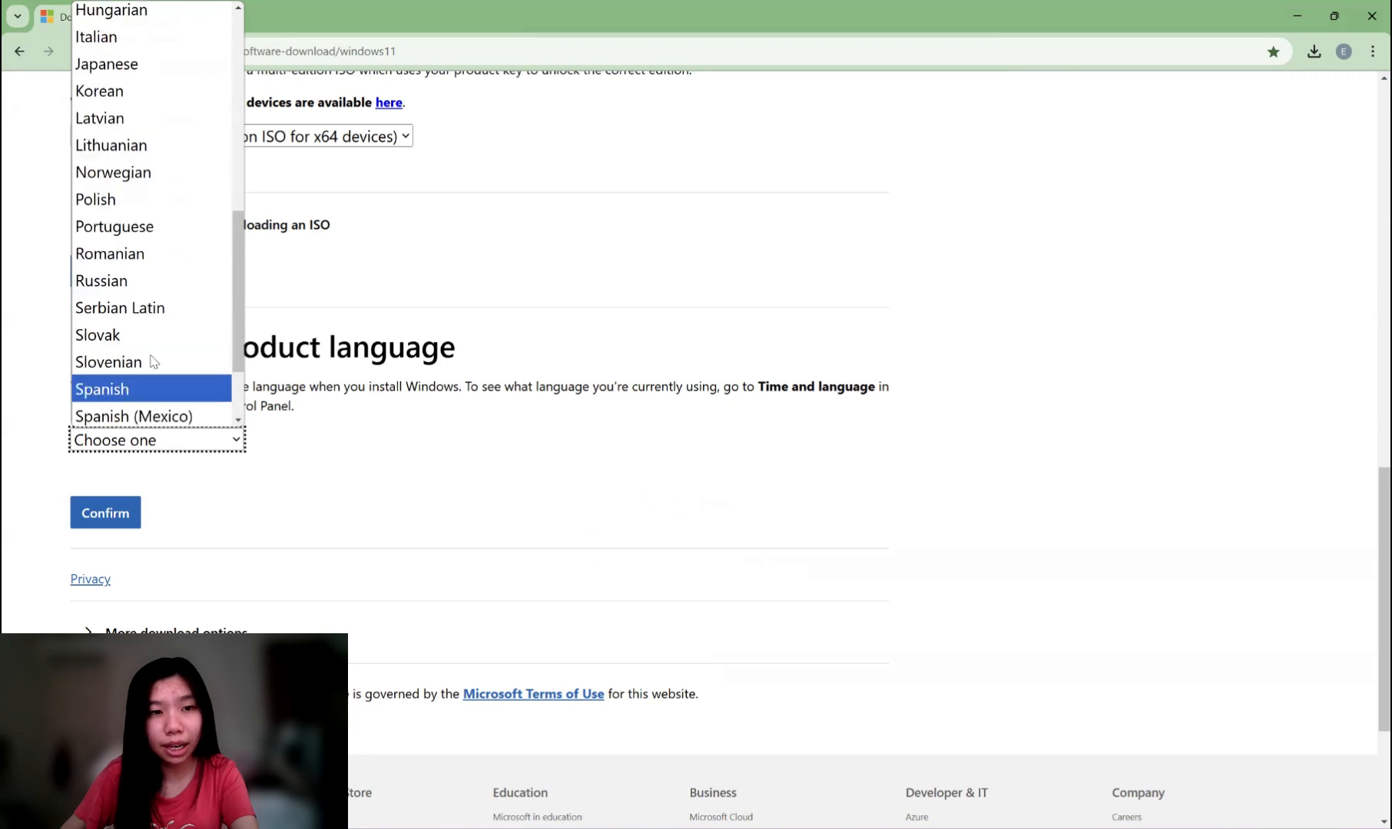
{"action": "scroll", "coordinate": [153, 361], "scroll_direction": "up", "scroll_amount": 5}
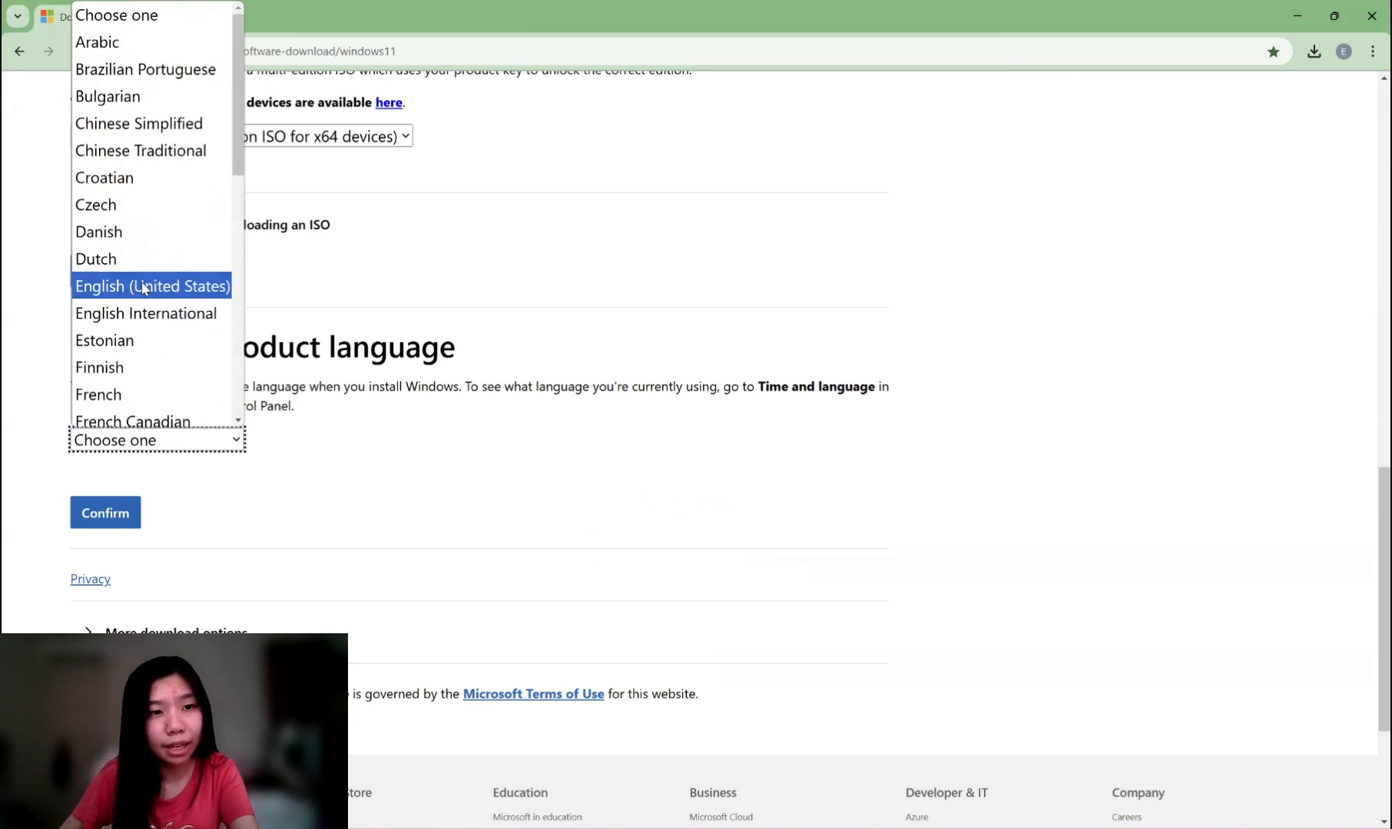
{"action": "left_click", "coordinate": [143, 288]}
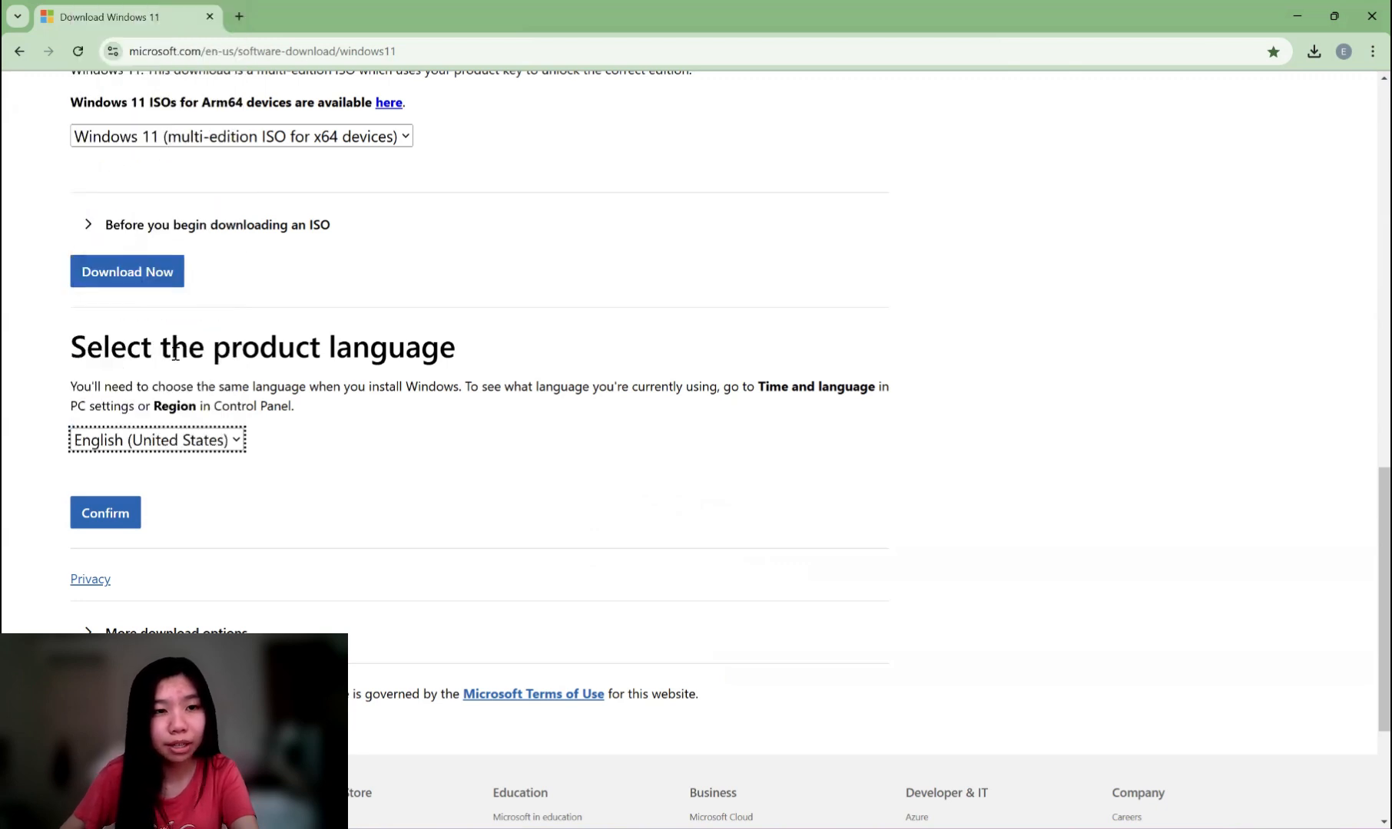
{"action": "left_click", "coordinate": [100, 514]}
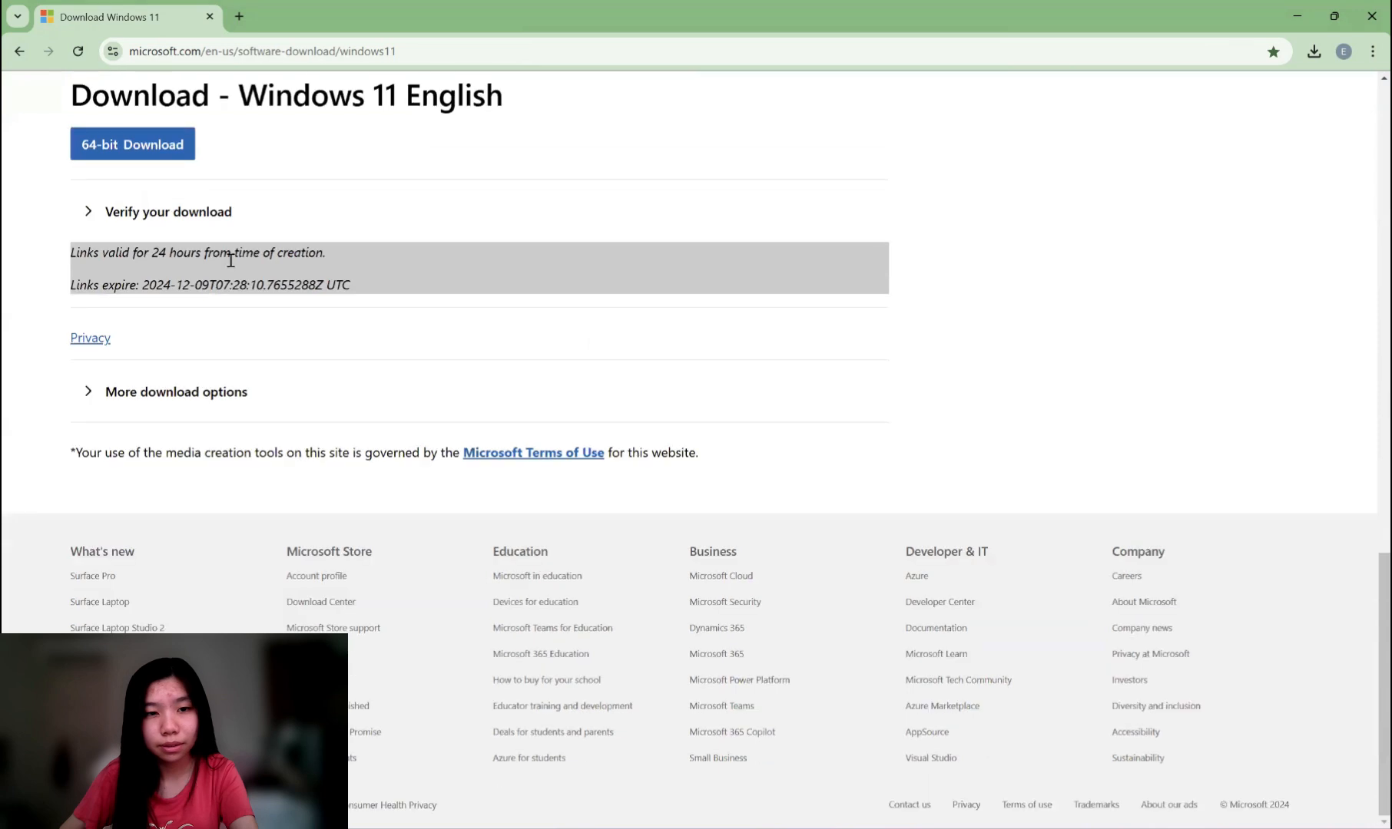
Start the 64-bit Windows 11 ISO download and view the browser's recent downloads.
{"action": "scroll", "coordinate": [232, 260], "scroll_direction": "up", "scroll_amount": 2}
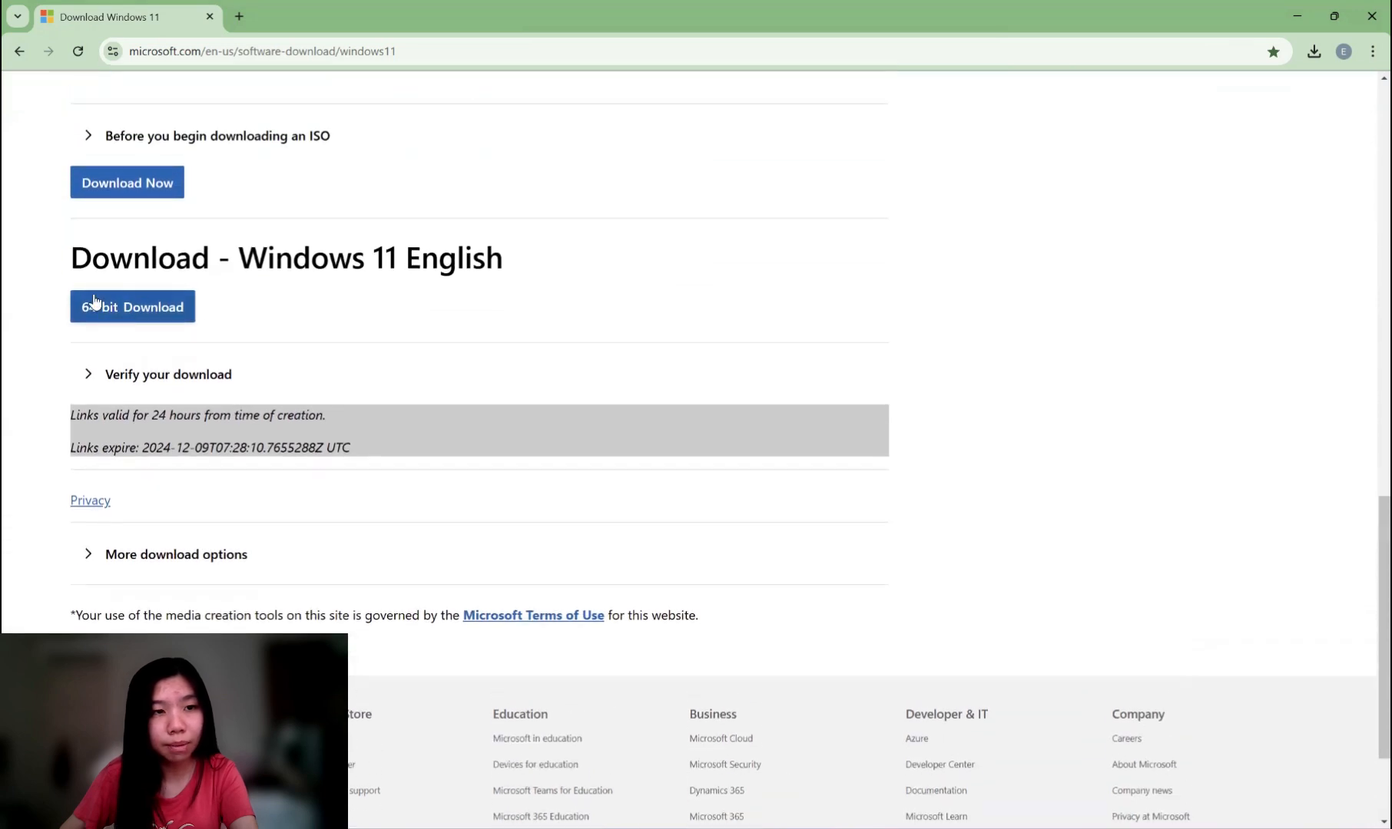
{"action": "left_click", "coordinate": [137, 309]}
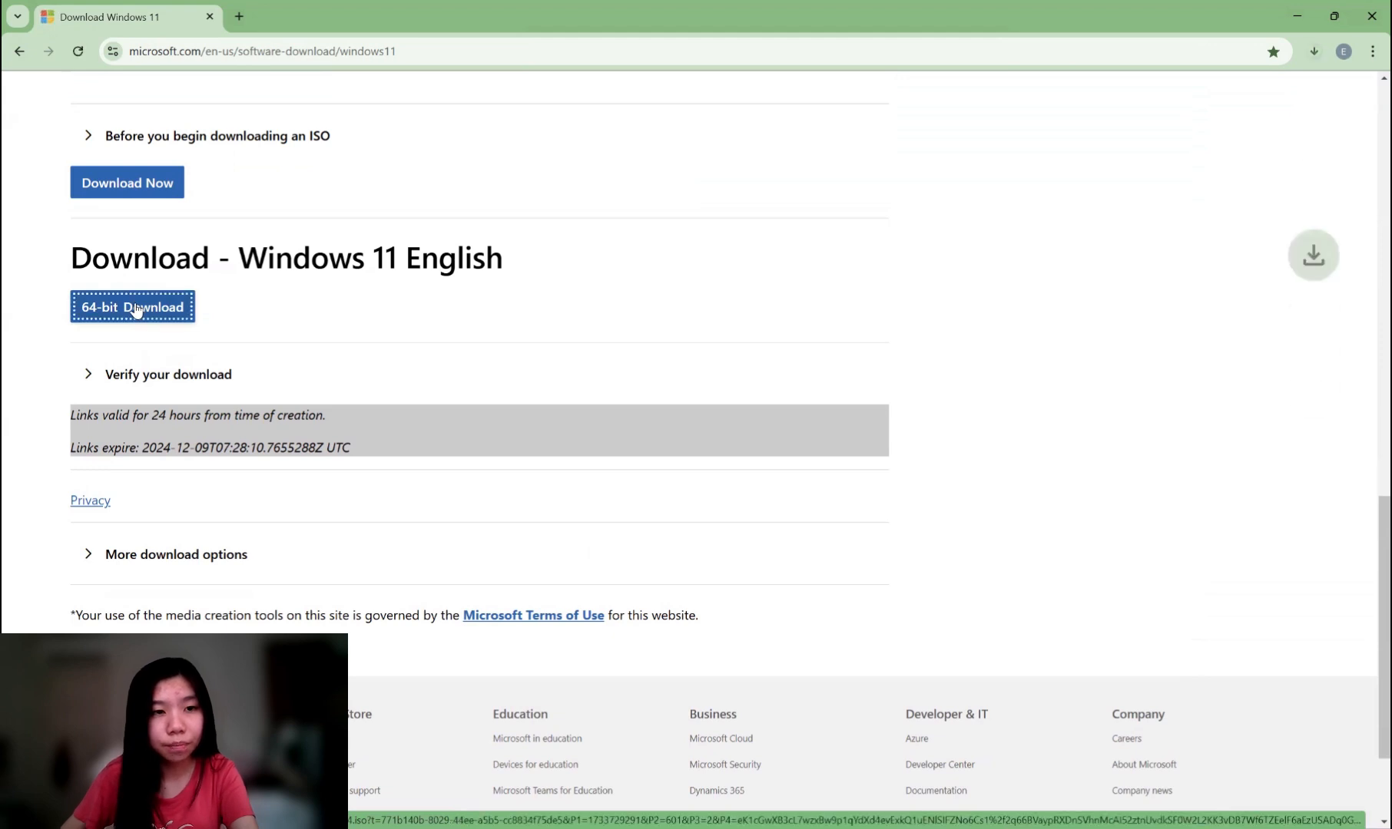
{"action": "left_click", "coordinate": [1314, 54]}
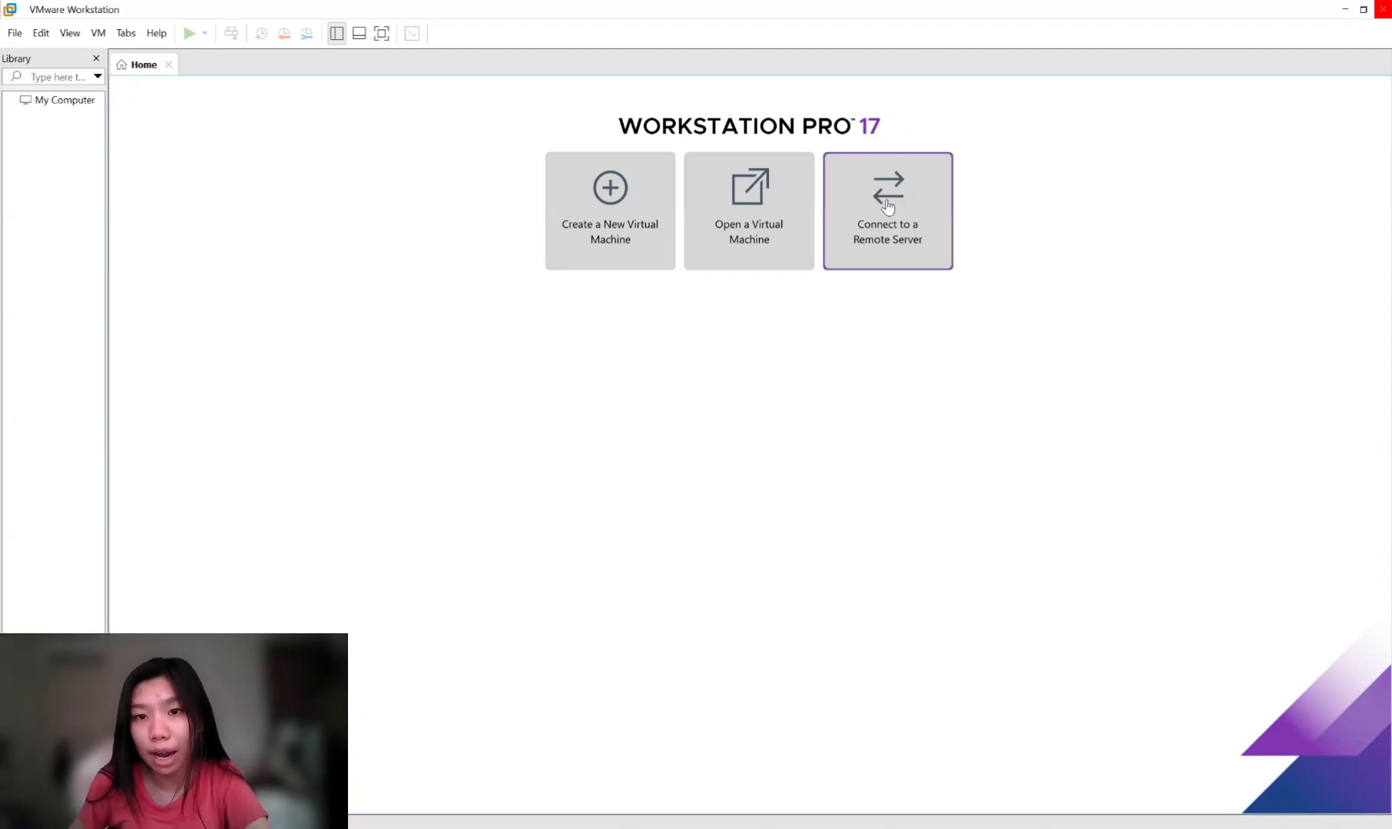
Launch the New Virtual Machine Wizard from the Create a New Virtual Machine tile.
{"action": "left_click", "coordinate": [597, 202]}
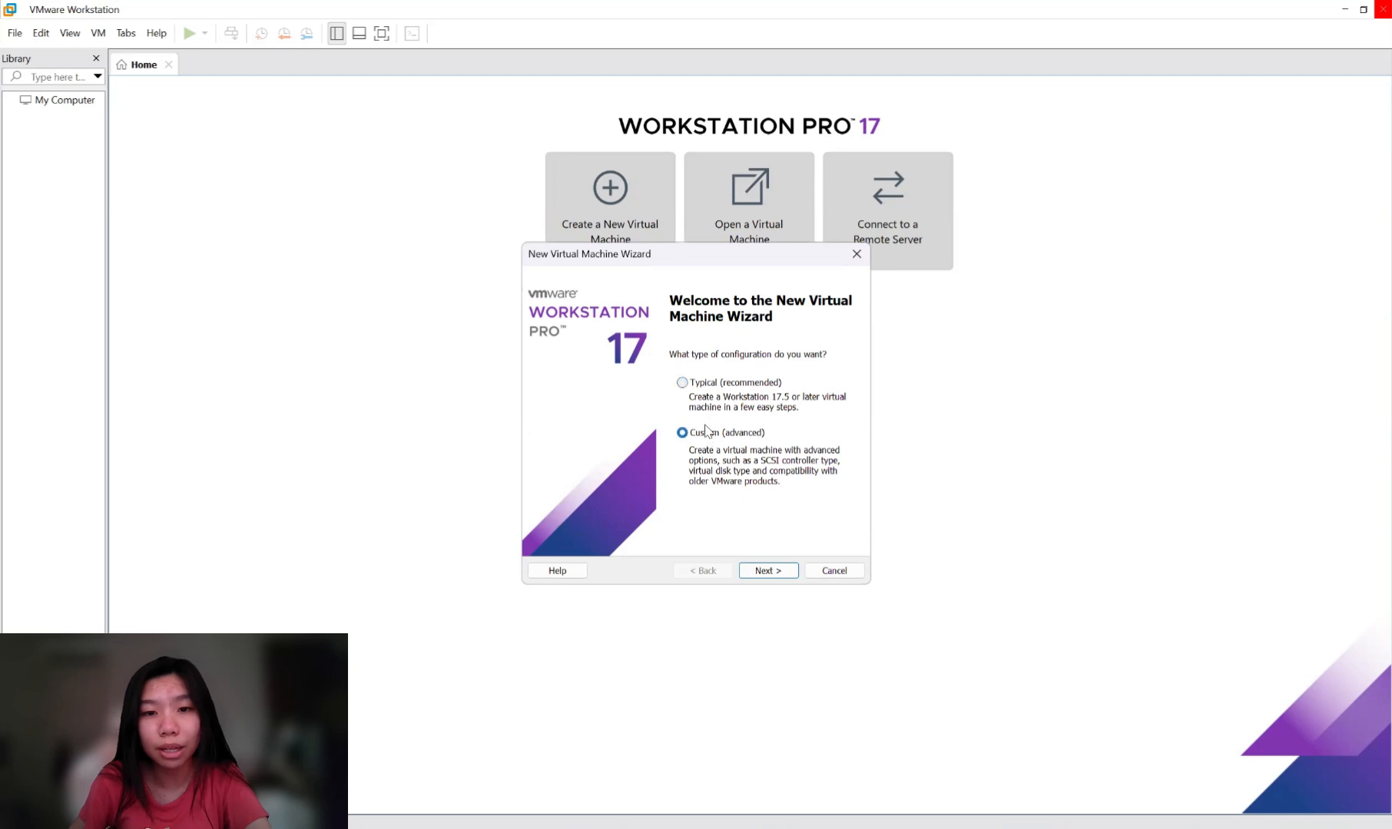
Choose a Typical configuration, install the OS later, and keep Windows 11 x64 as the guest.
{"action": "left_click", "coordinate": [705, 388]}
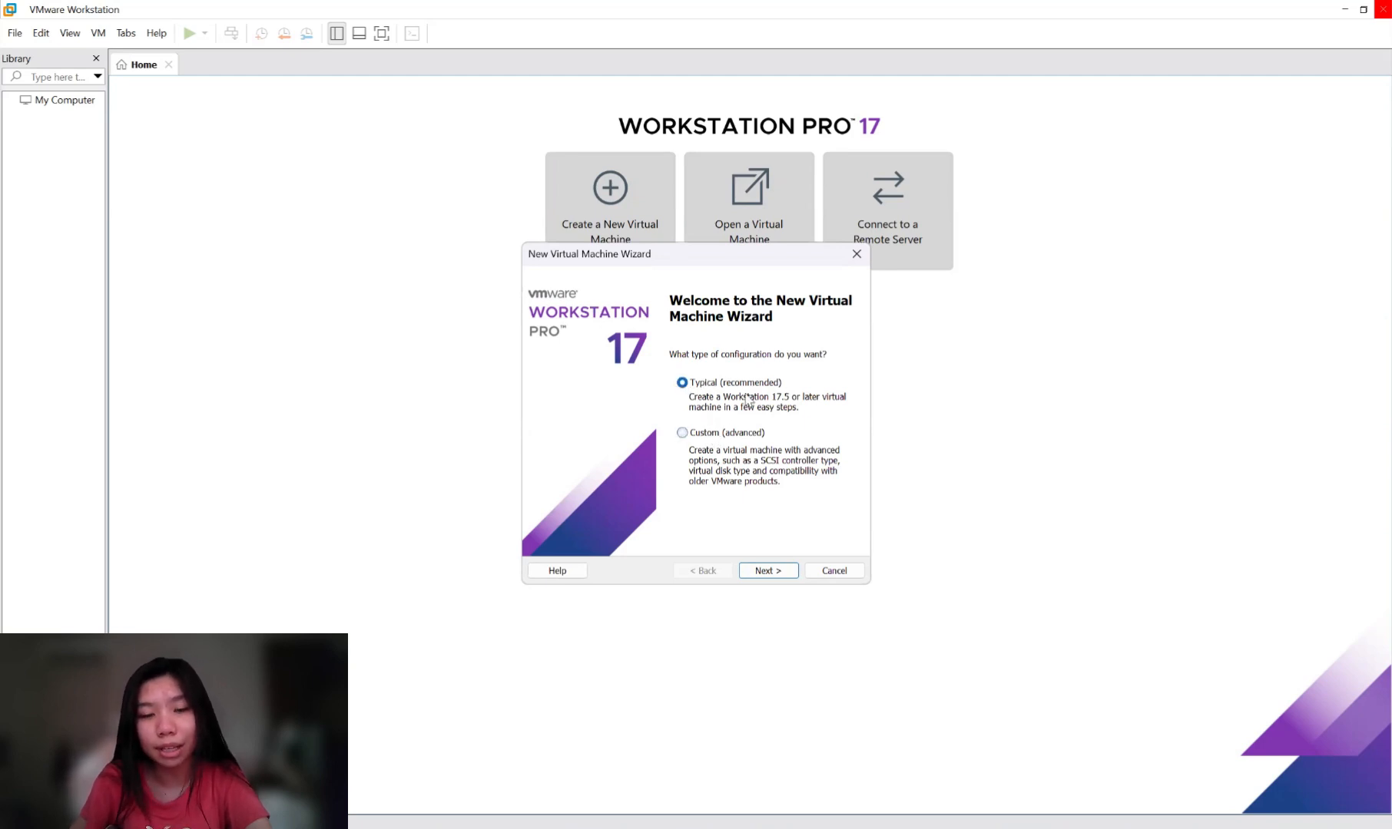
{"action": "left_click", "coordinate": [765, 572]}
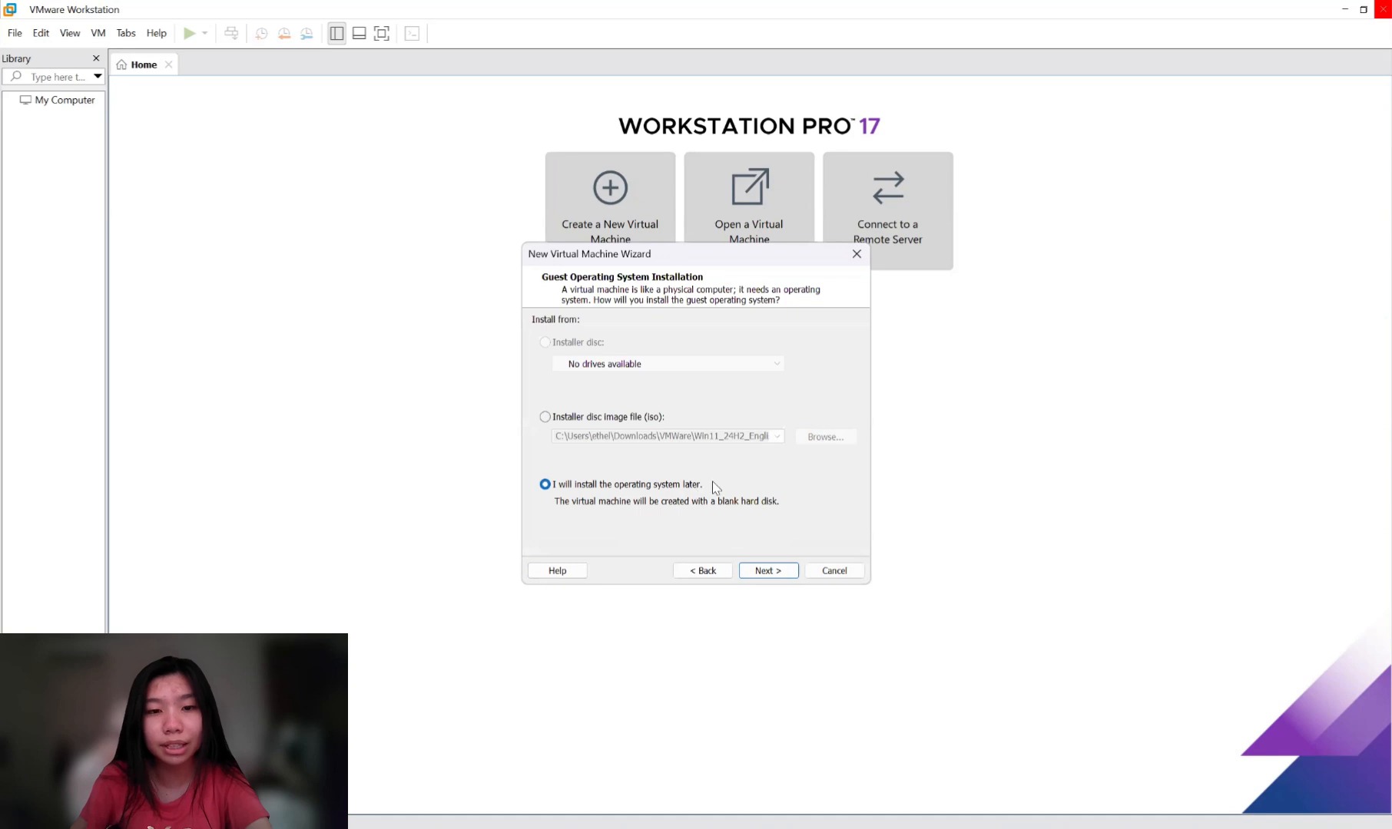
{"action": "left_click", "coordinate": [769, 572]}
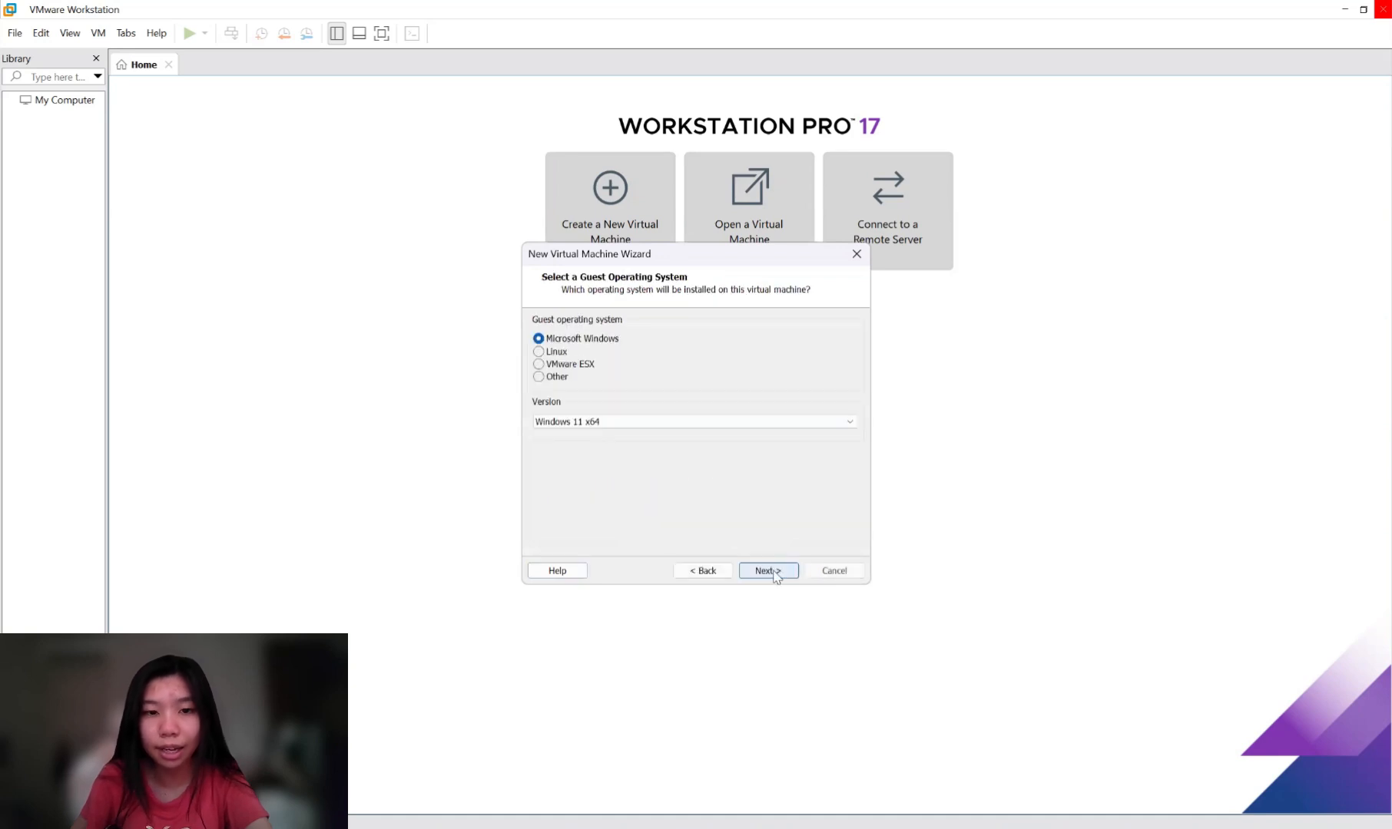
{"action": "left_click", "coordinate": [607, 424]}
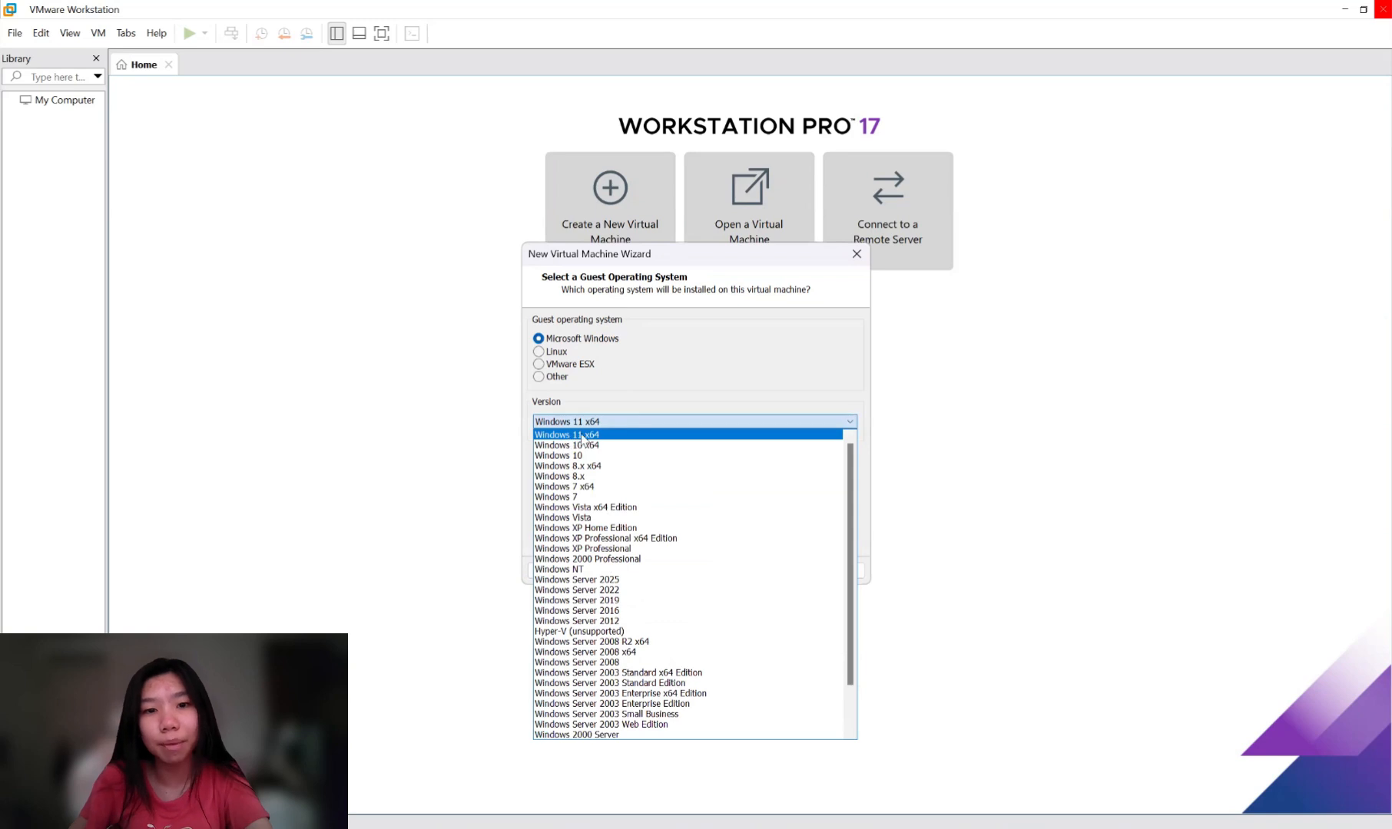
{"action": "left_click", "coordinate": [596, 435]}
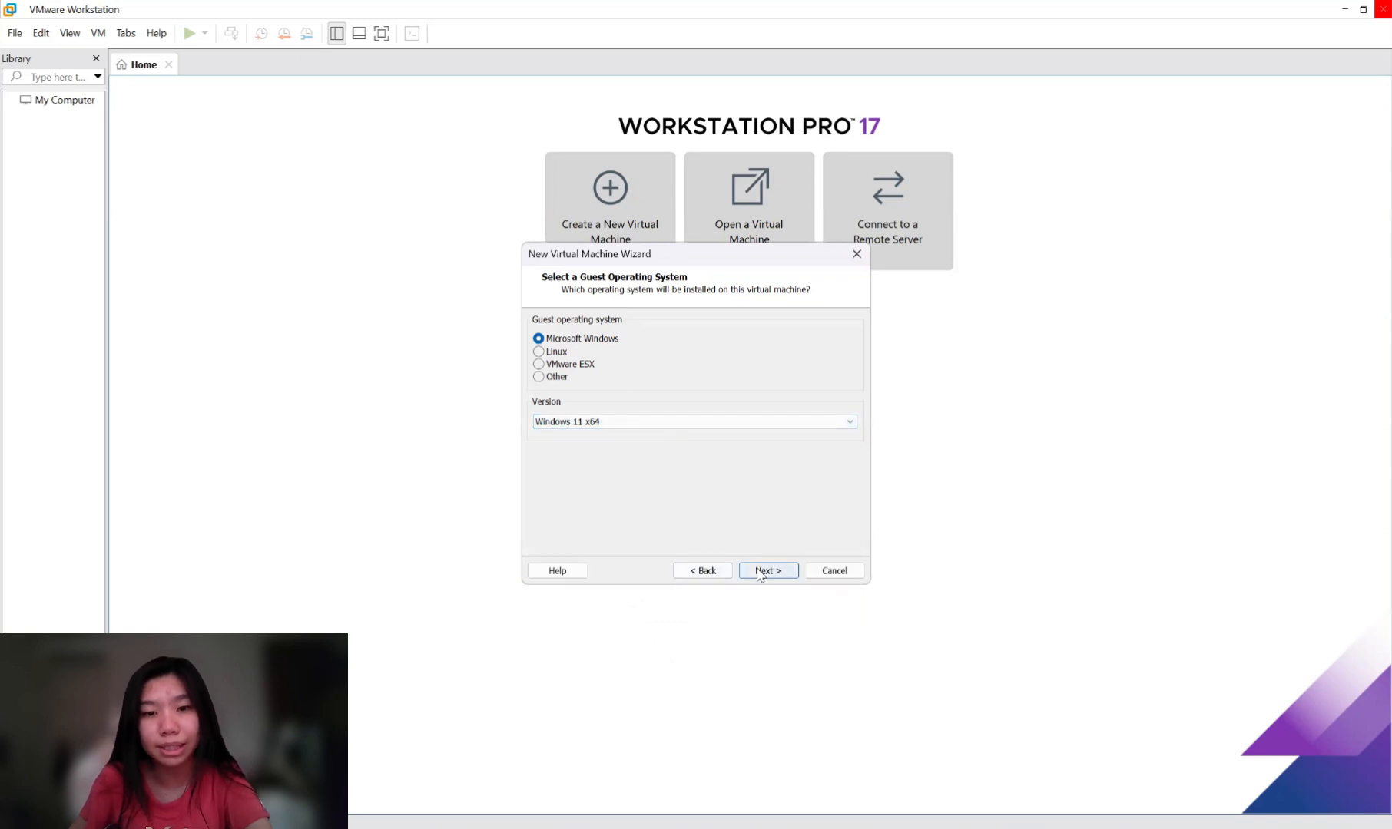
{"action": "left_click", "coordinate": [758, 572]}
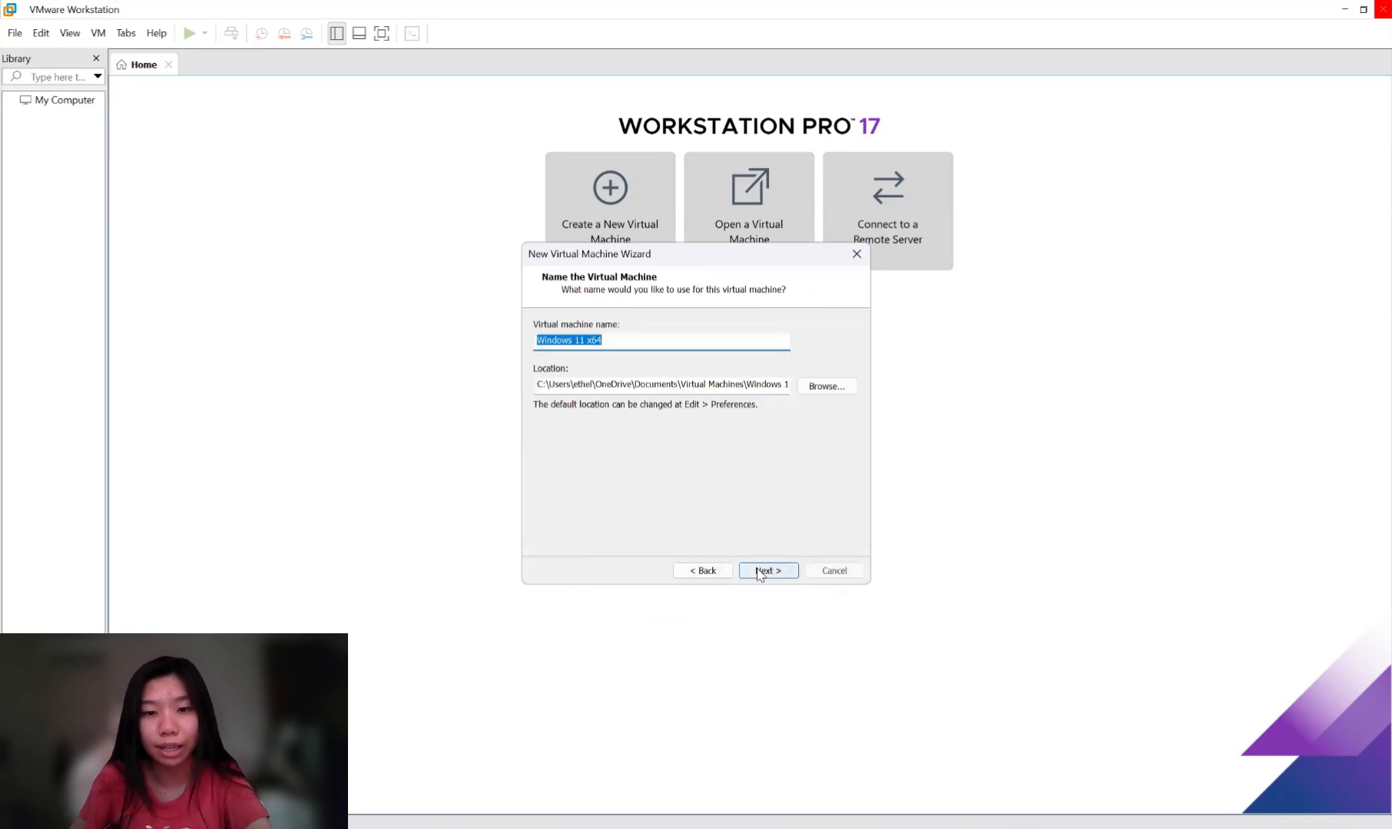
Keep the name Windows 11 x64 and store the VM in D:\Kuliah\Semester 5\OS\VM.
{"action": "left_click", "coordinate": [623, 345]}
{"action": "left_click_drag", "start_coordinate": [631, 346], "coordinate": [523, 345]}
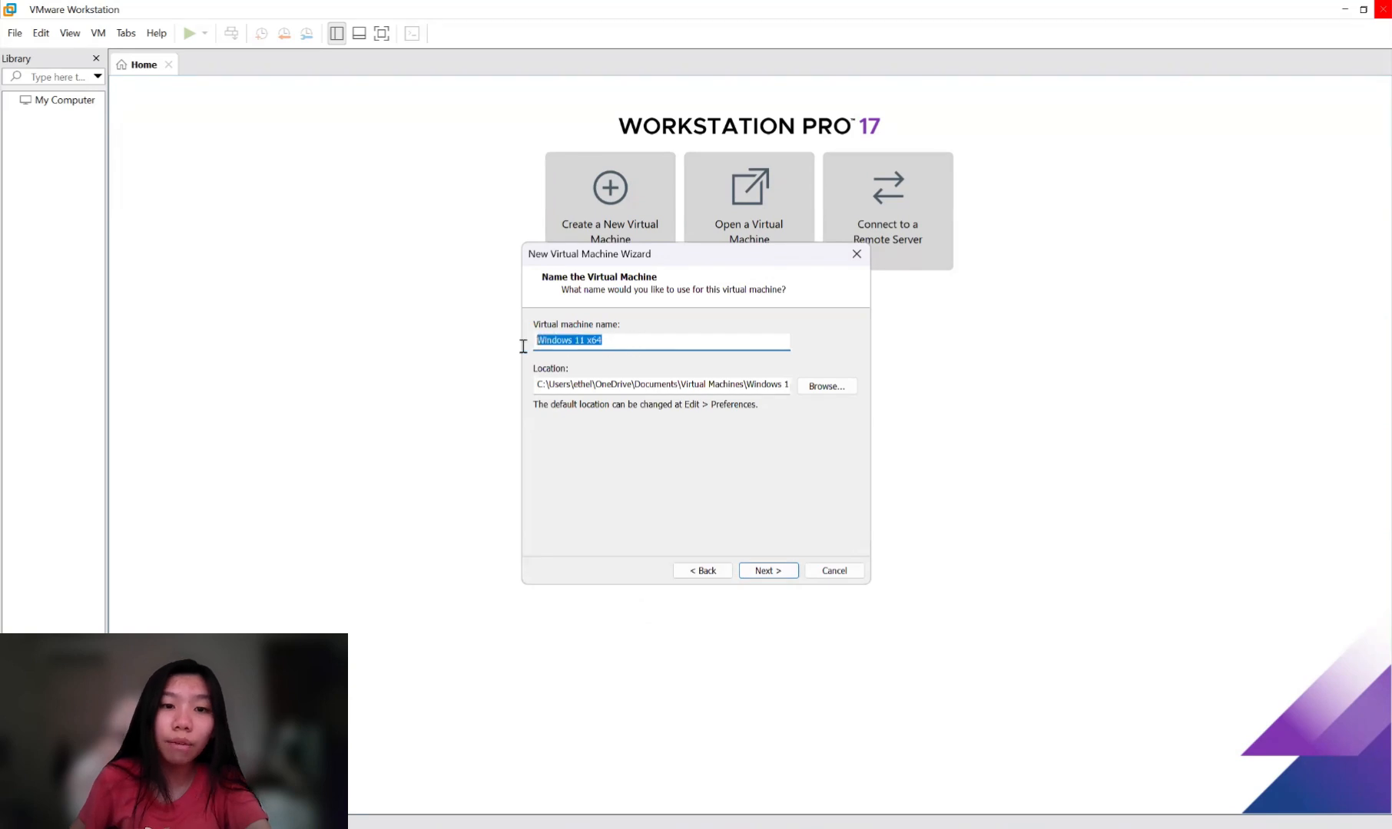
{"action": "left_click", "coordinate": [634, 343]}
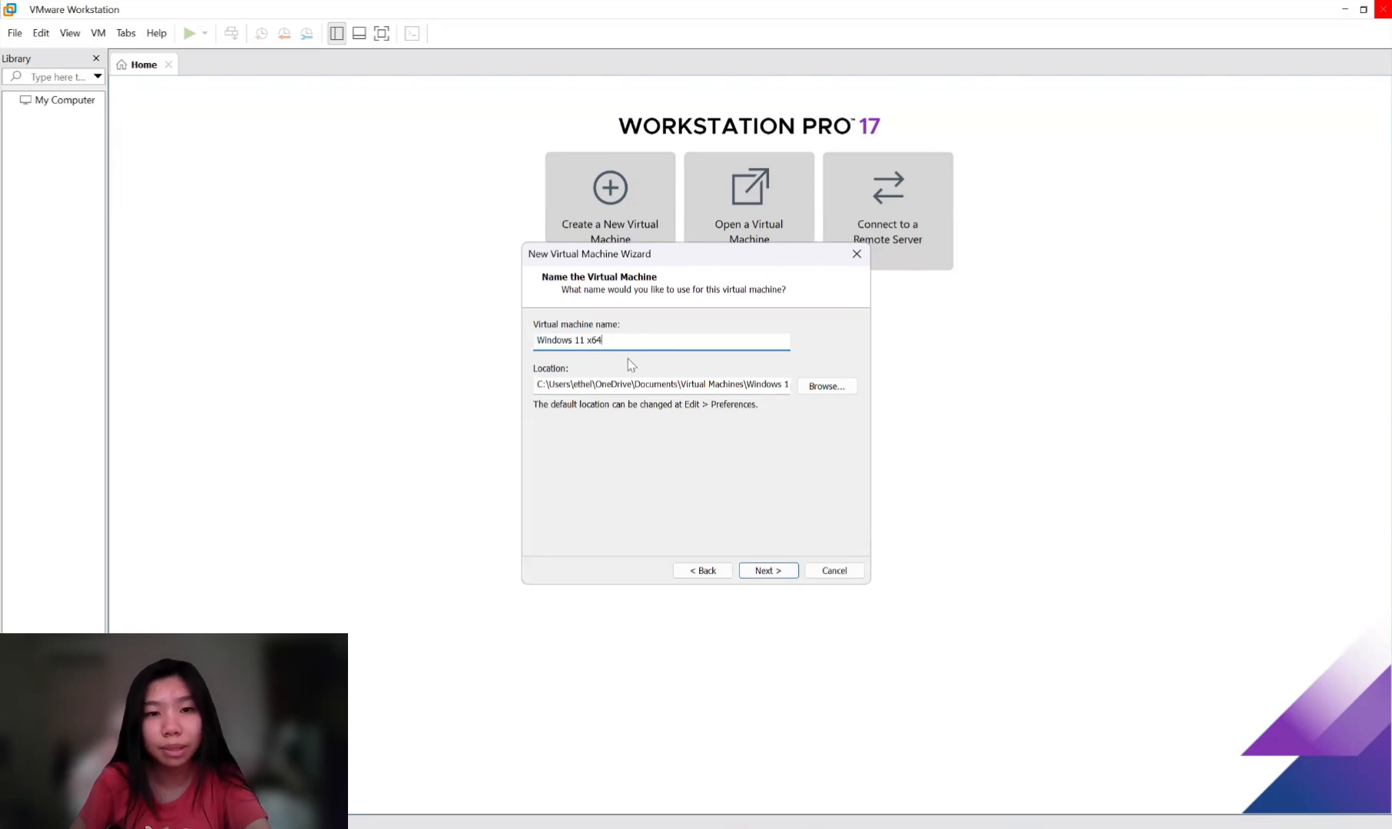
{"action": "left_click", "coordinate": [829, 387]}
{"action": "left_click", "coordinate": [683, 496]}
{"action": "left_click", "coordinate": [717, 570]}
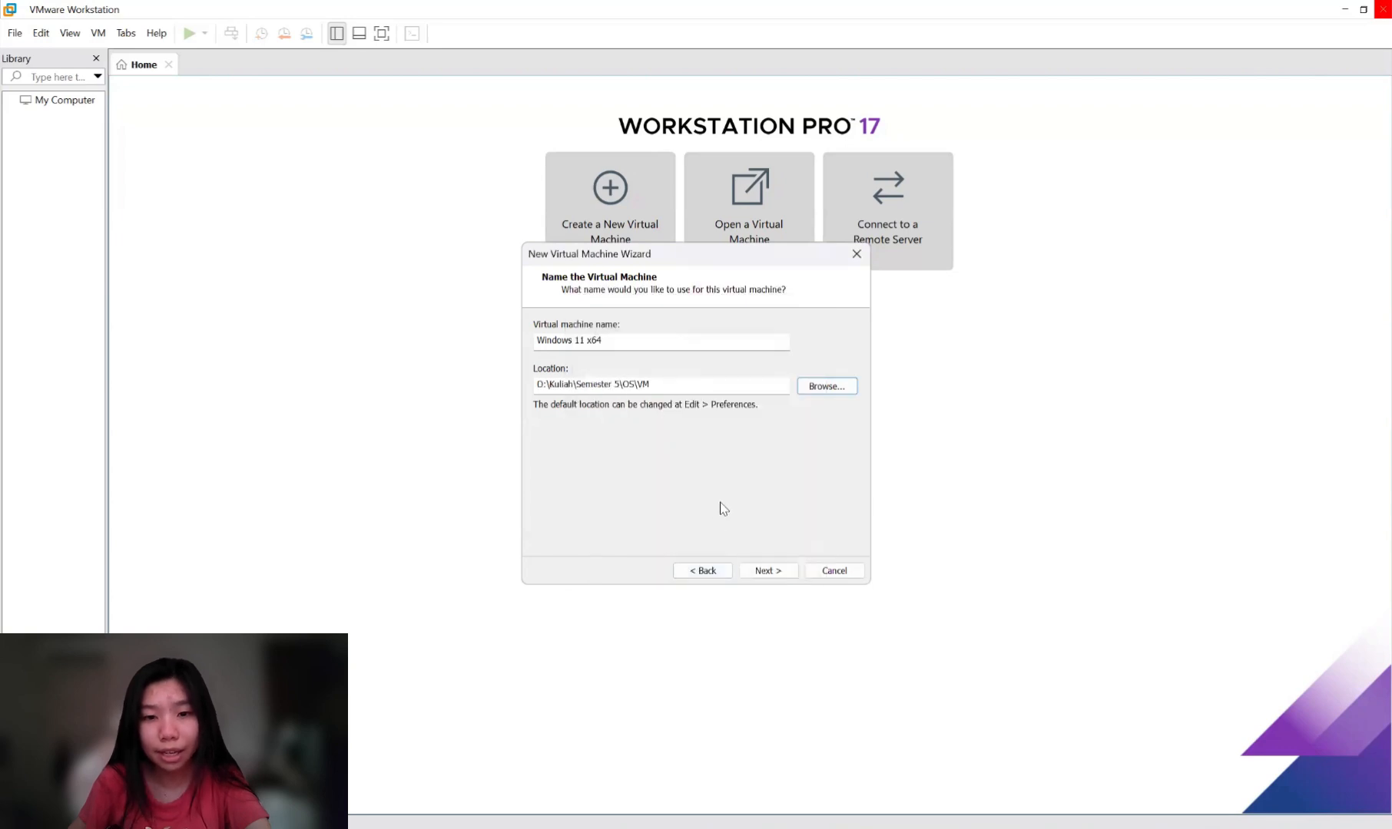
{"action": "left_click", "coordinate": [770, 573]}
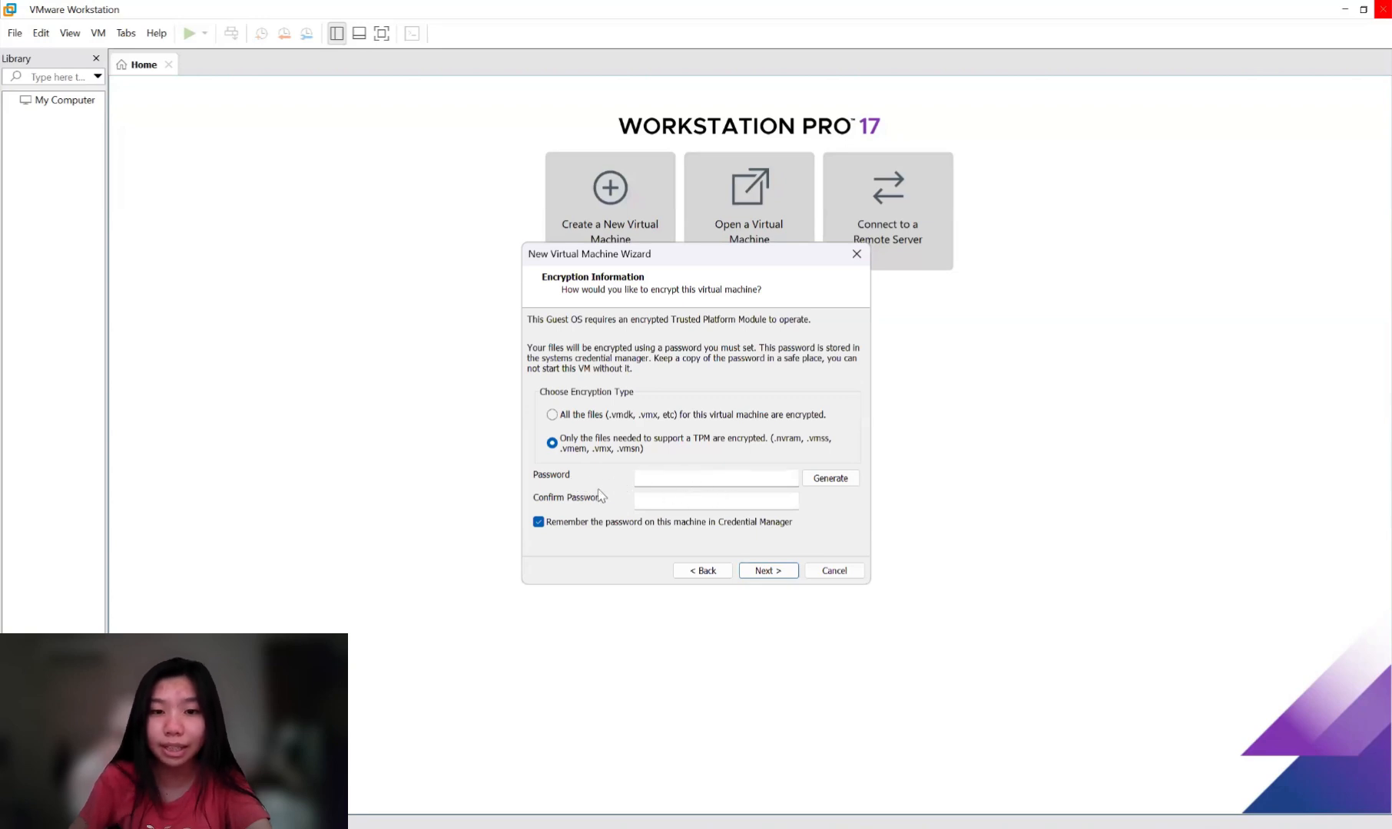
Generate a random encryption password and copy it.
{"action": "left_click", "coordinate": [649, 476]}
{"action": "left_click", "coordinate": [665, 503]}
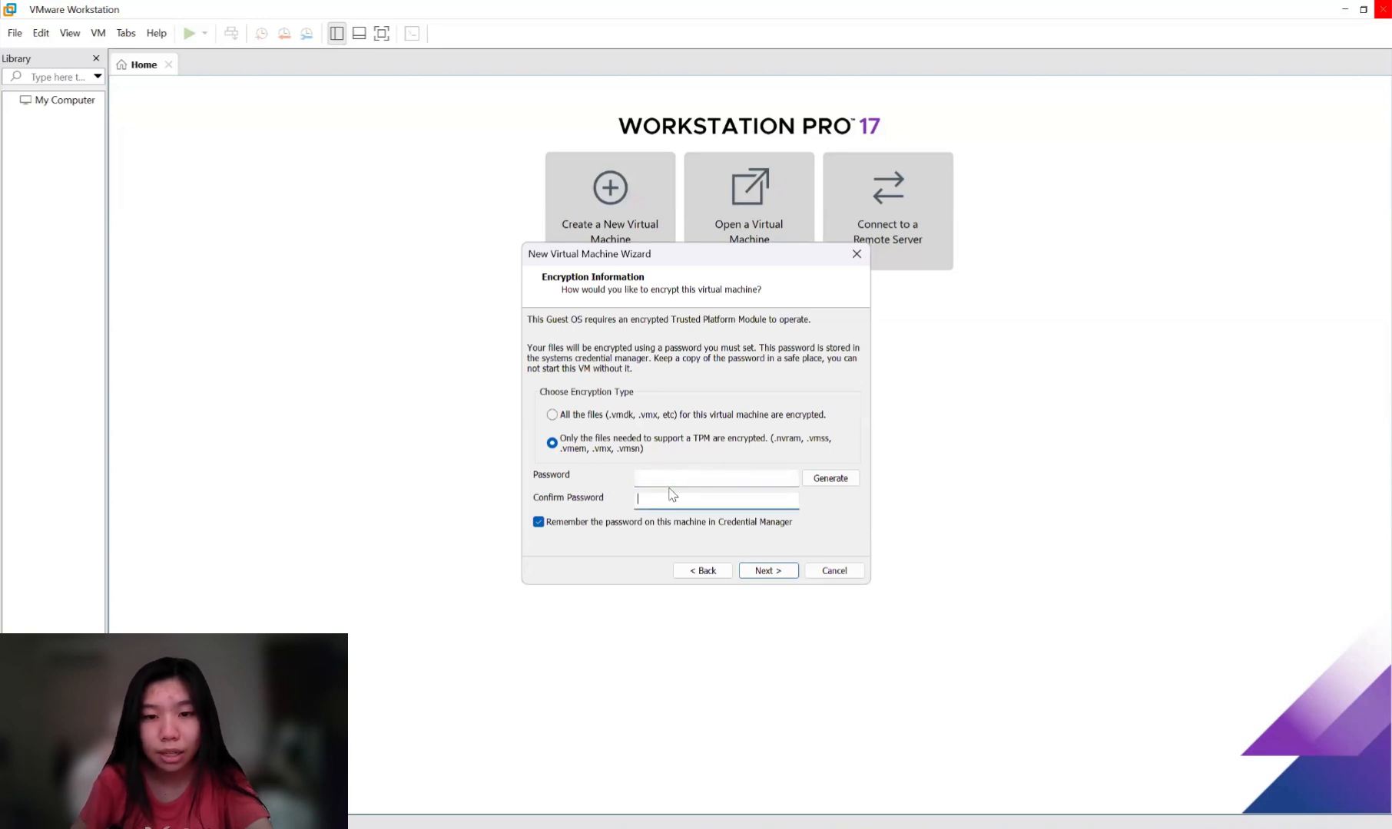
{"action": "left_click", "coordinate": [830, 478]}
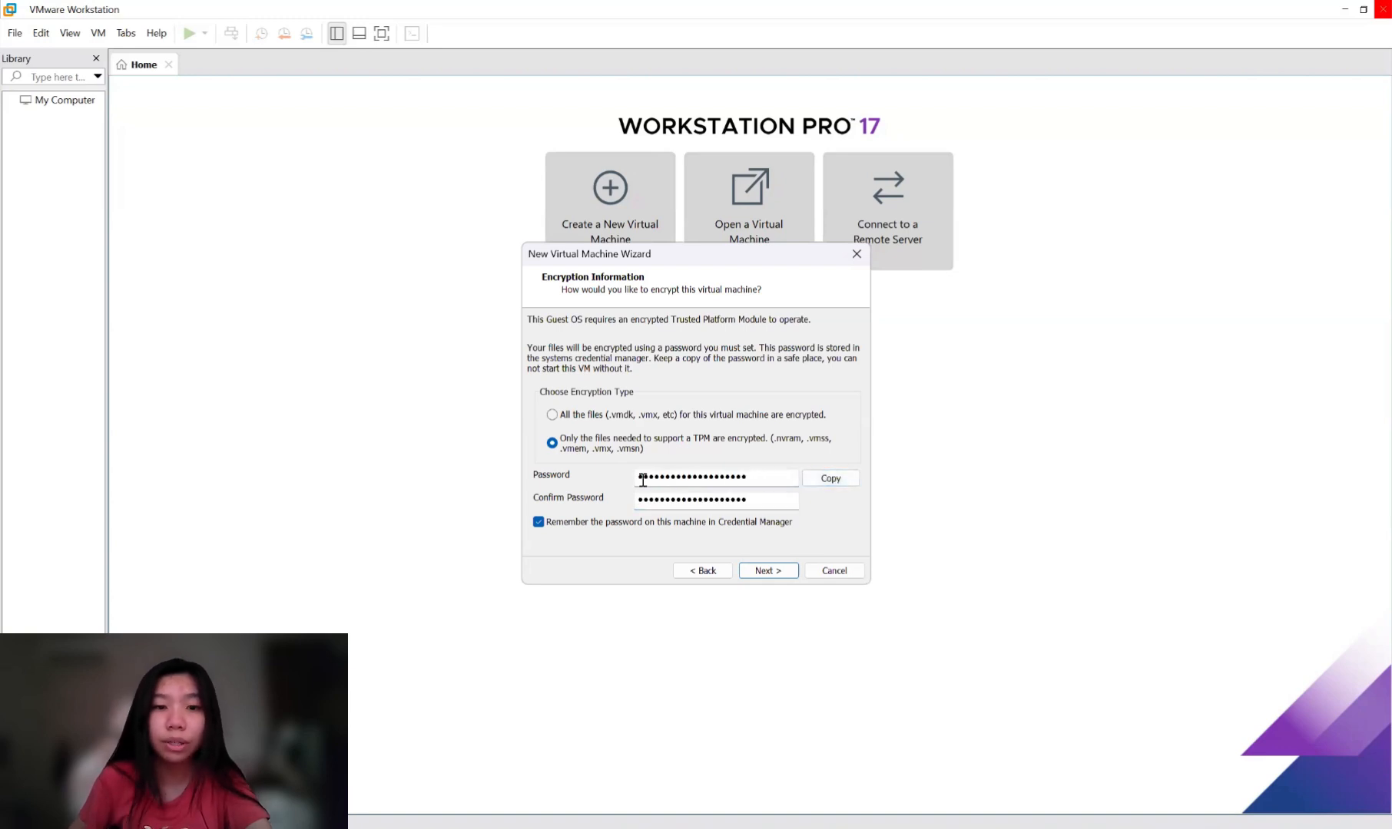
{"action": "left_click", "coordinate": [847, 481]}
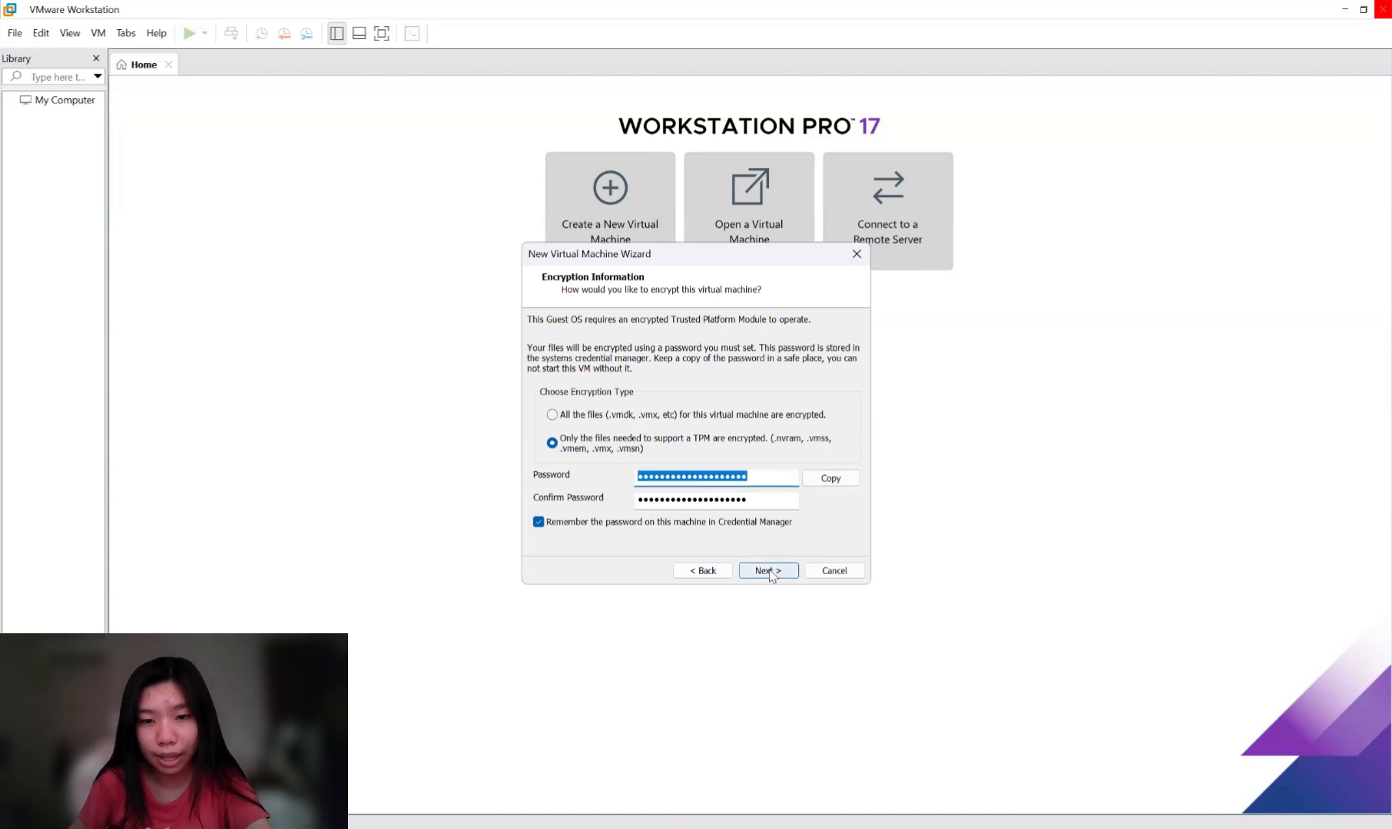
{"action": "left_click", "coordinate": [767, 571]}
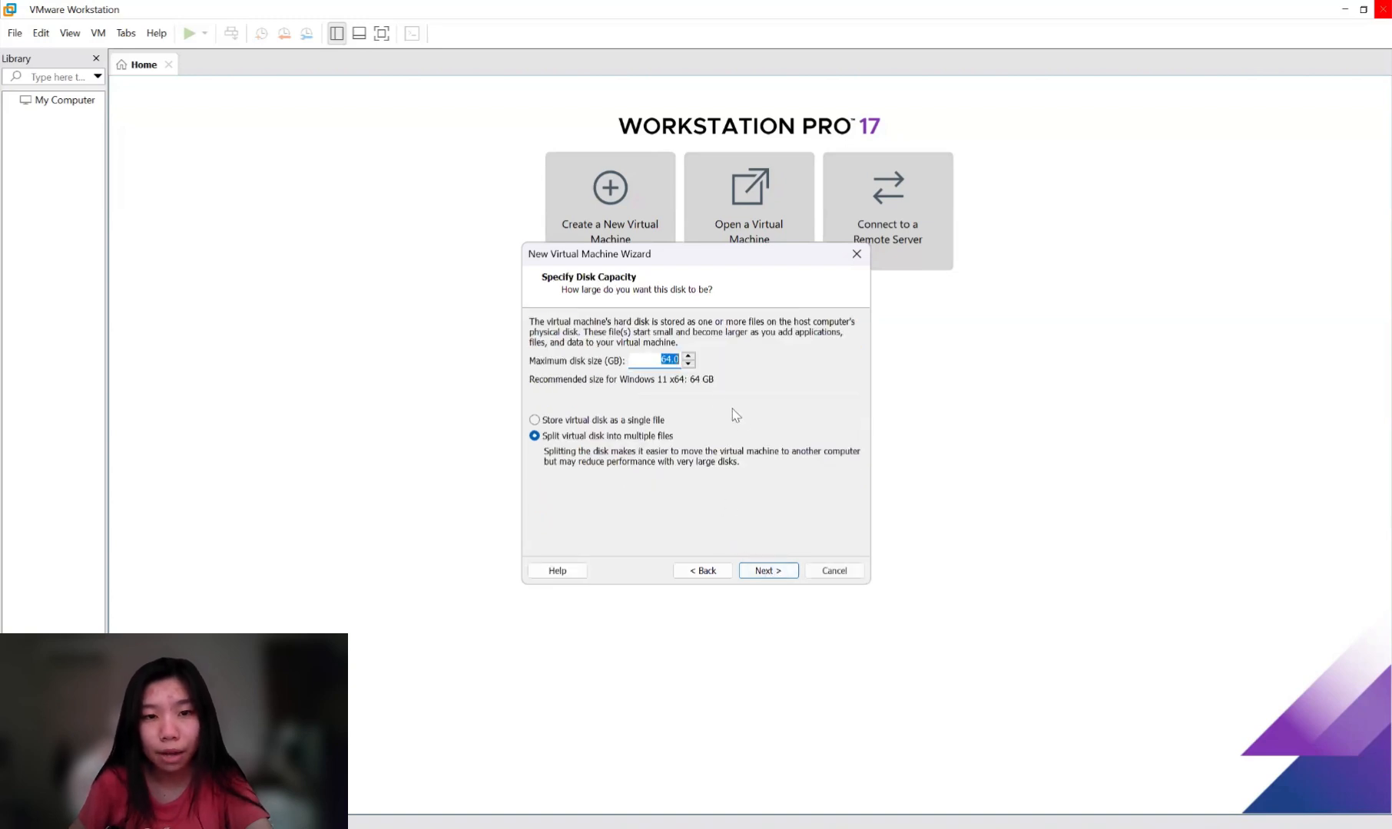
Raise the maximum disk size to 70 GB and store the virtual disk as a single file.
{"action": "left_click", "coordinate": [669, 361]}
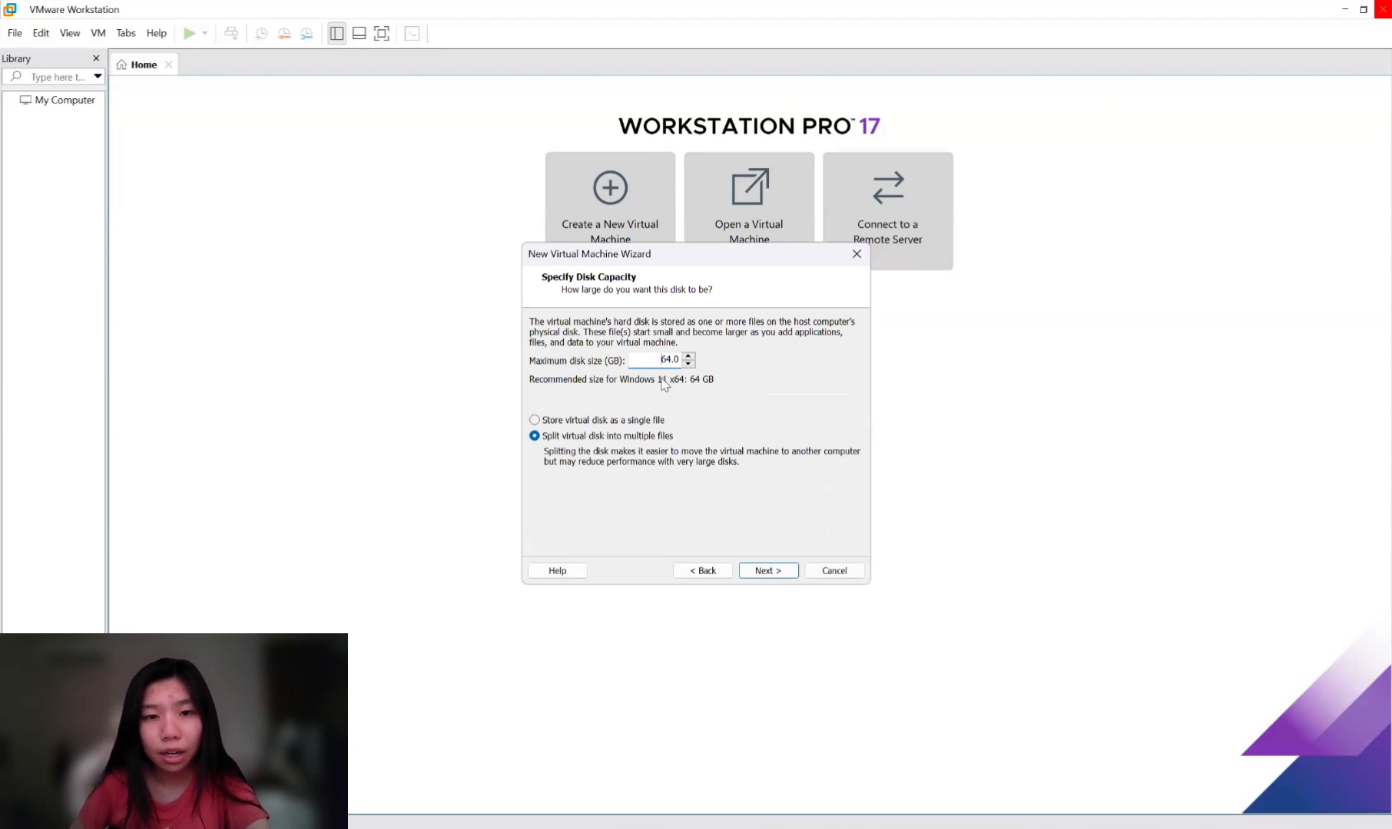
{"action": "left_click", "coordinate": [688, 357]}
{"action": "left_click", "coordinate": [688, 356]}
{"action": "left_click", "coordinate": [688, 356]}
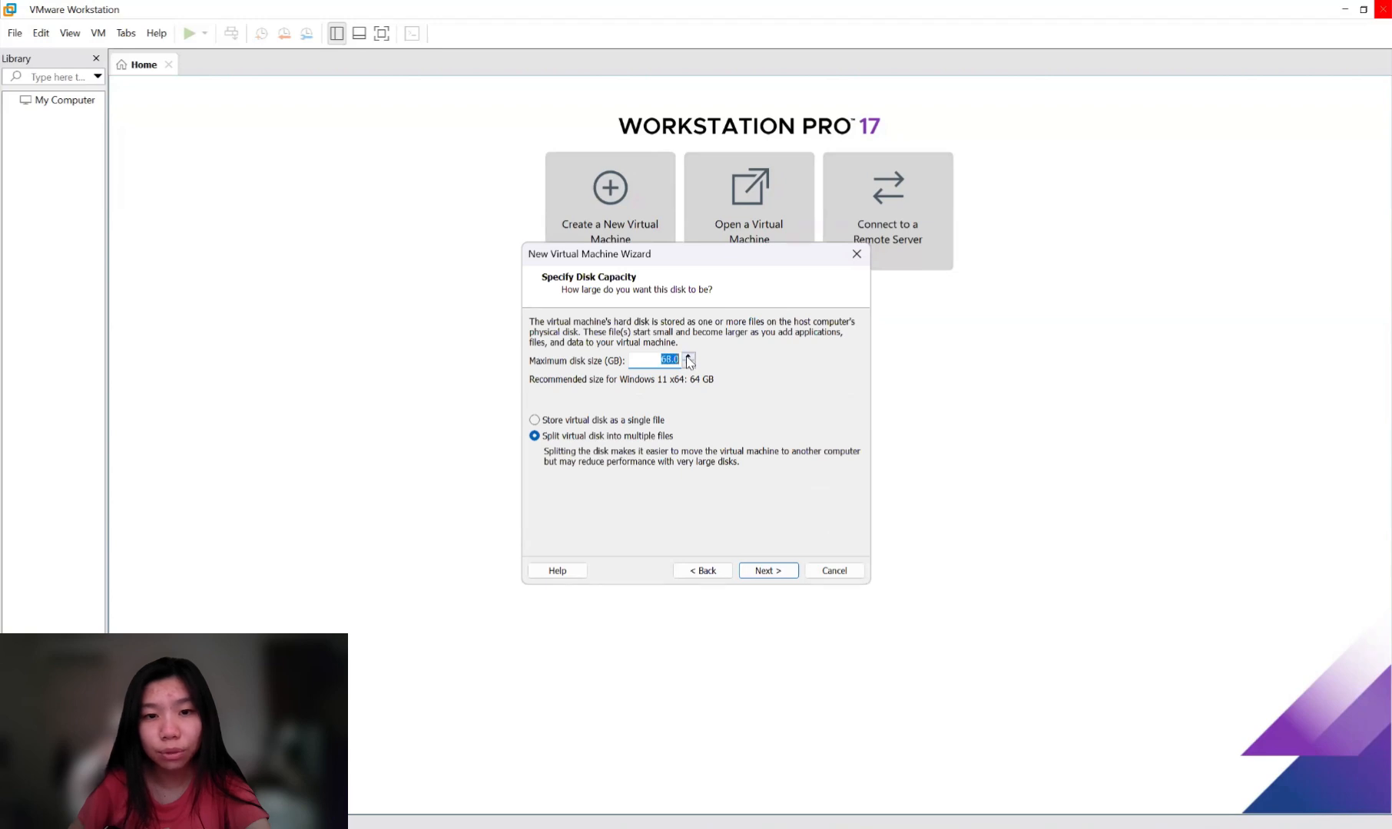
{"action": "left_click", "coordinate": [688, 357]}
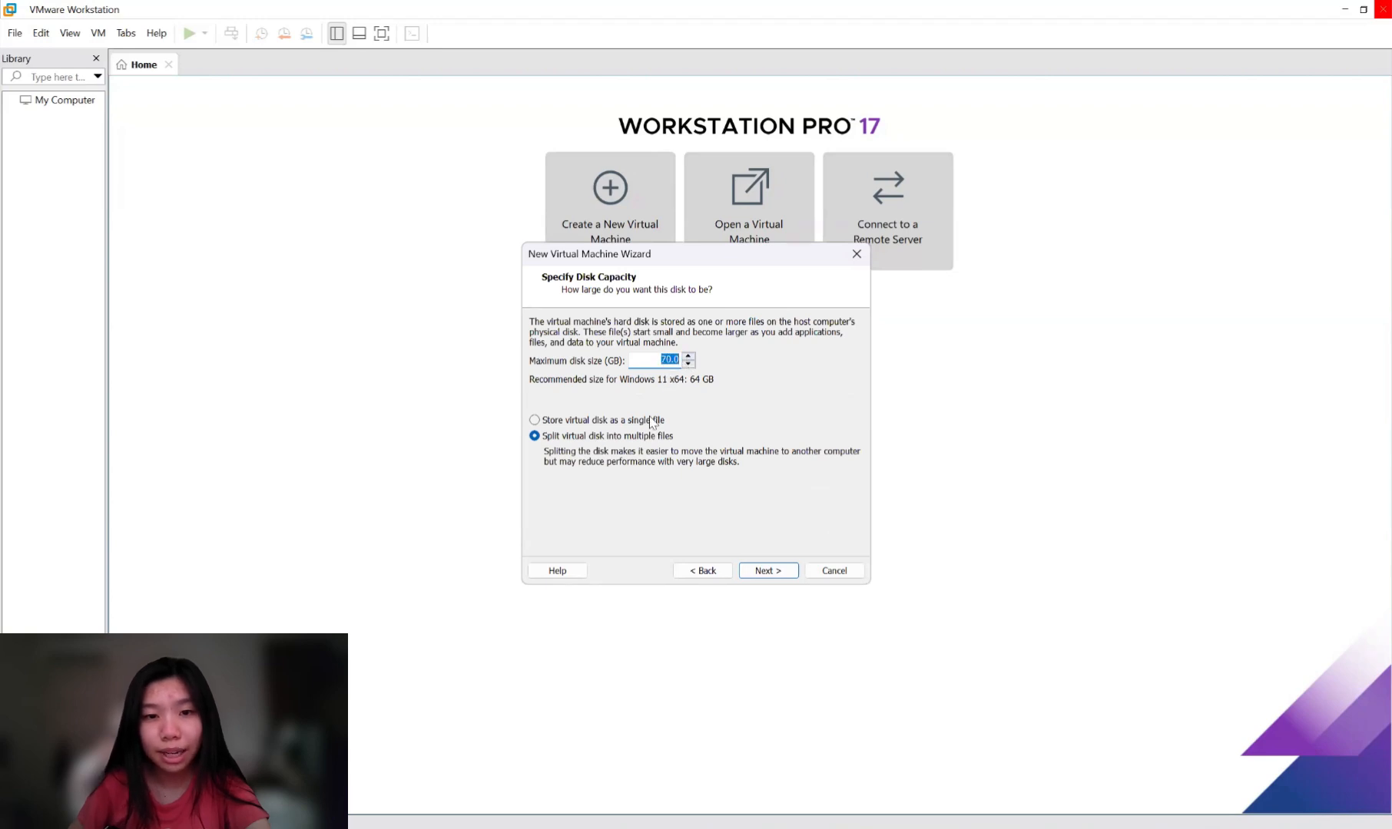
{"action": "left_click", "coordinate": [536, 422]}
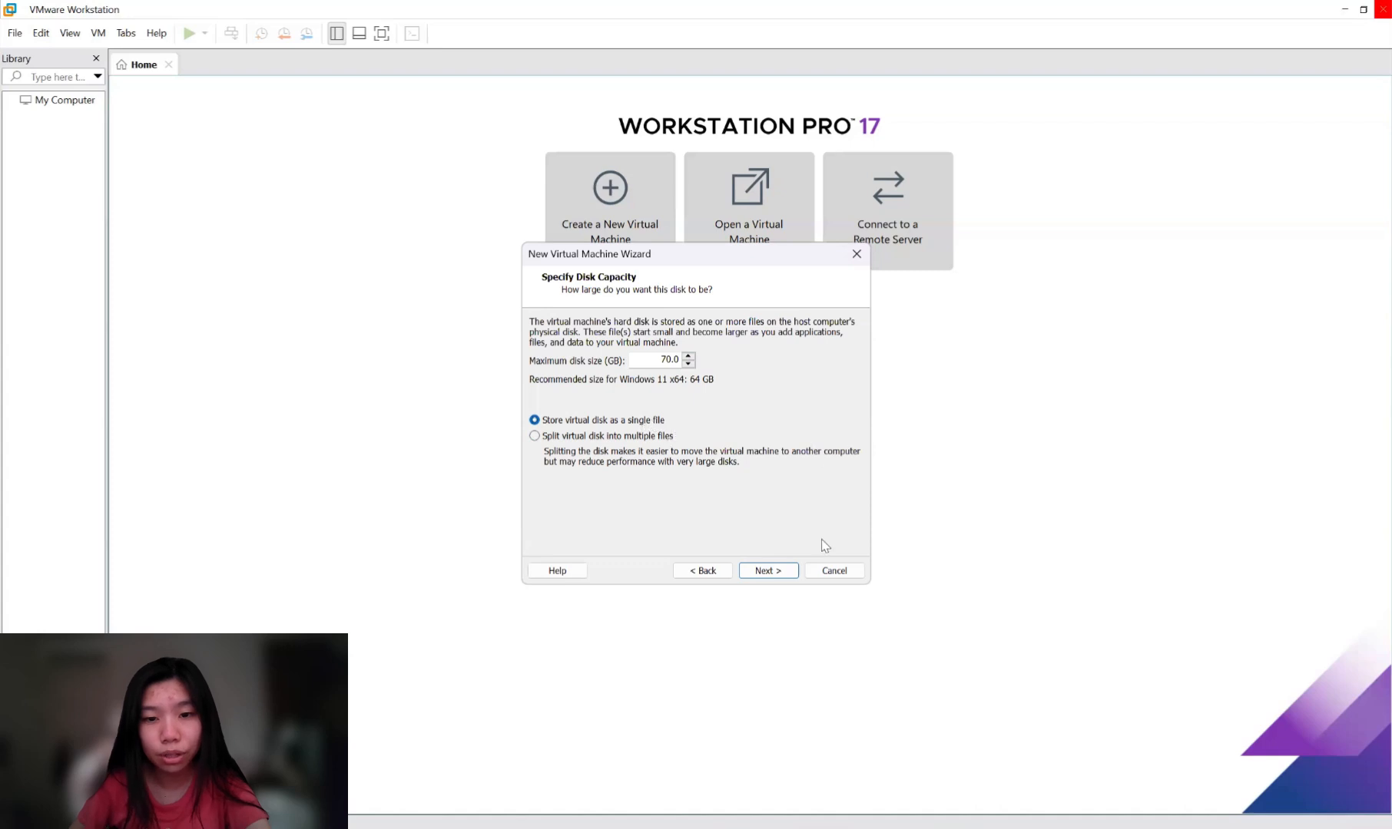
{"action": "left_click", "coordinate": [767, 572]}
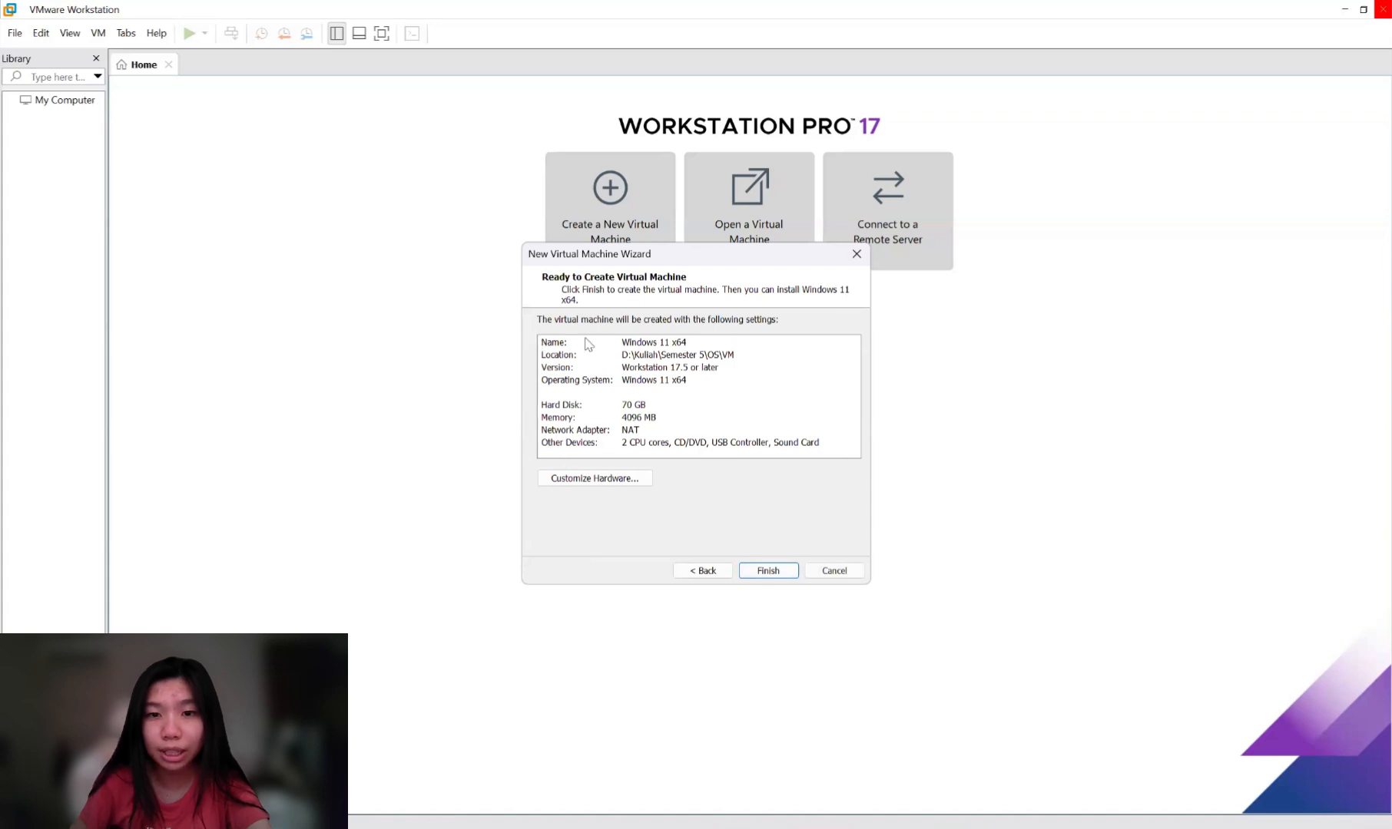
Customize the VM hardware with 8 GB of memory and 4 processors.
{"action": "left_click", "coordinate": [598, 480]}
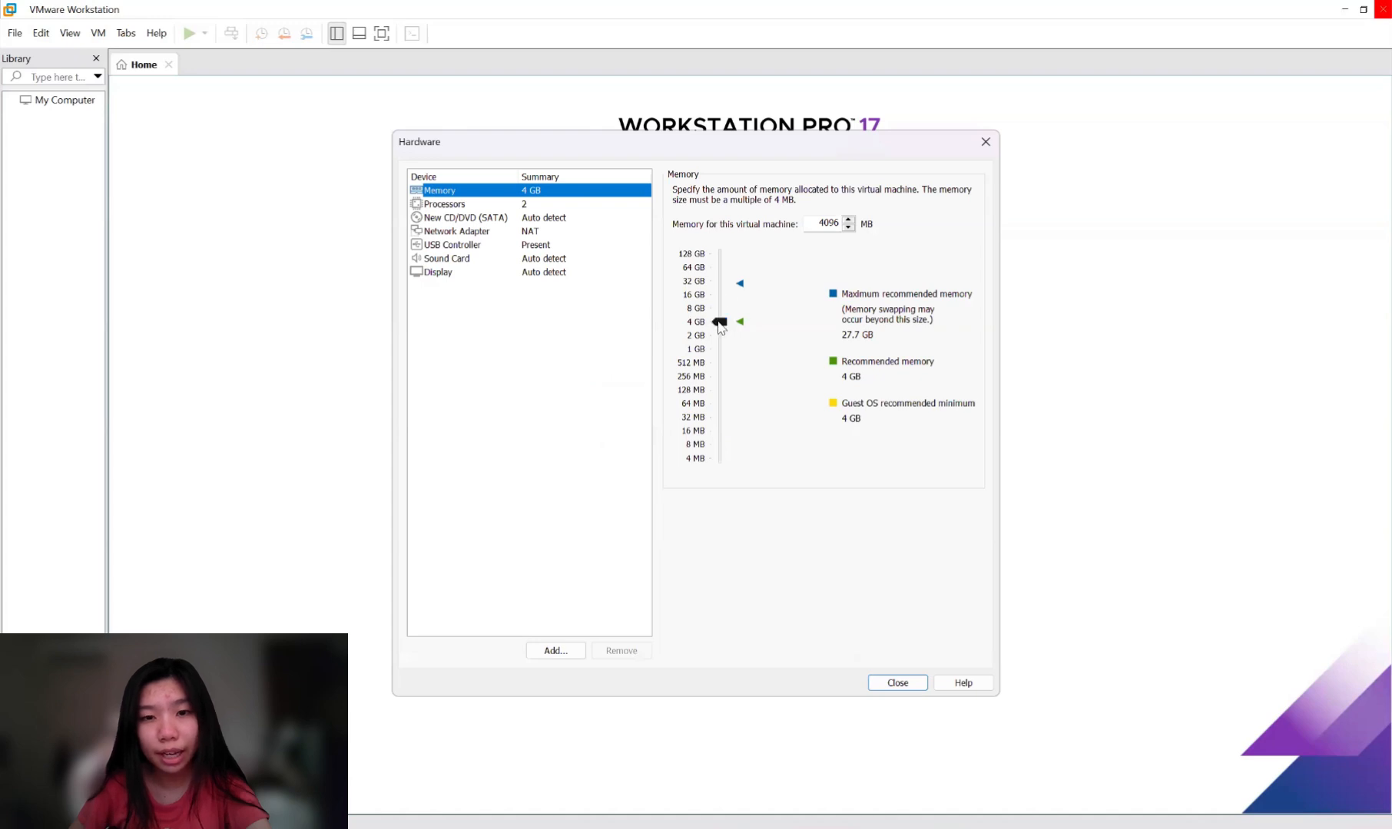
{"action": "mouse_move", "coordinate": [720, 322]}
{"action": "left_mouse_down"}
{"action": "mouse_move", "coordinate": [720, 294]}
{"action": "mouse_move", "coordinate": [731, 314]}
{"action": "left_mouse_up"}
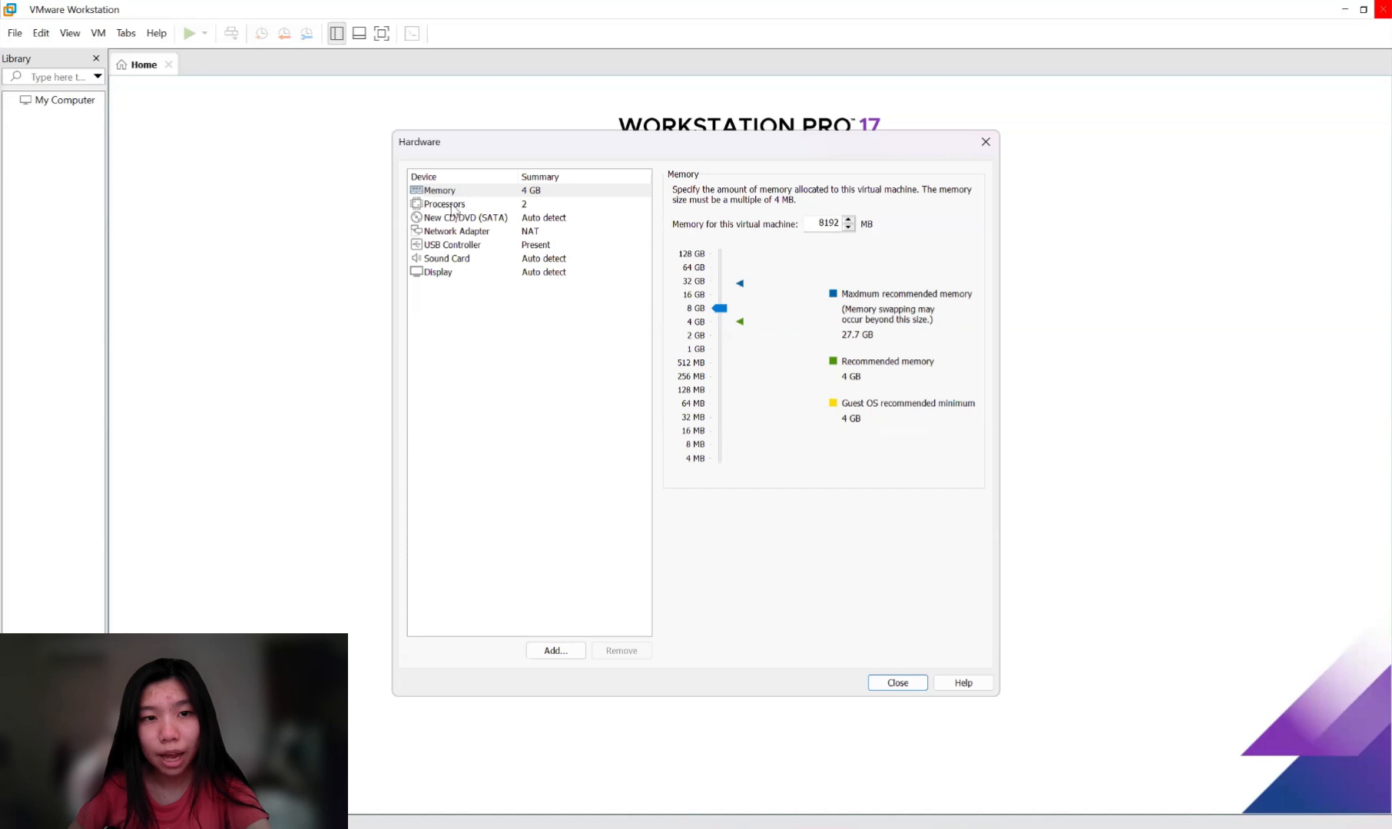
{"action": "left_click", "coordinate": [453, 205]}
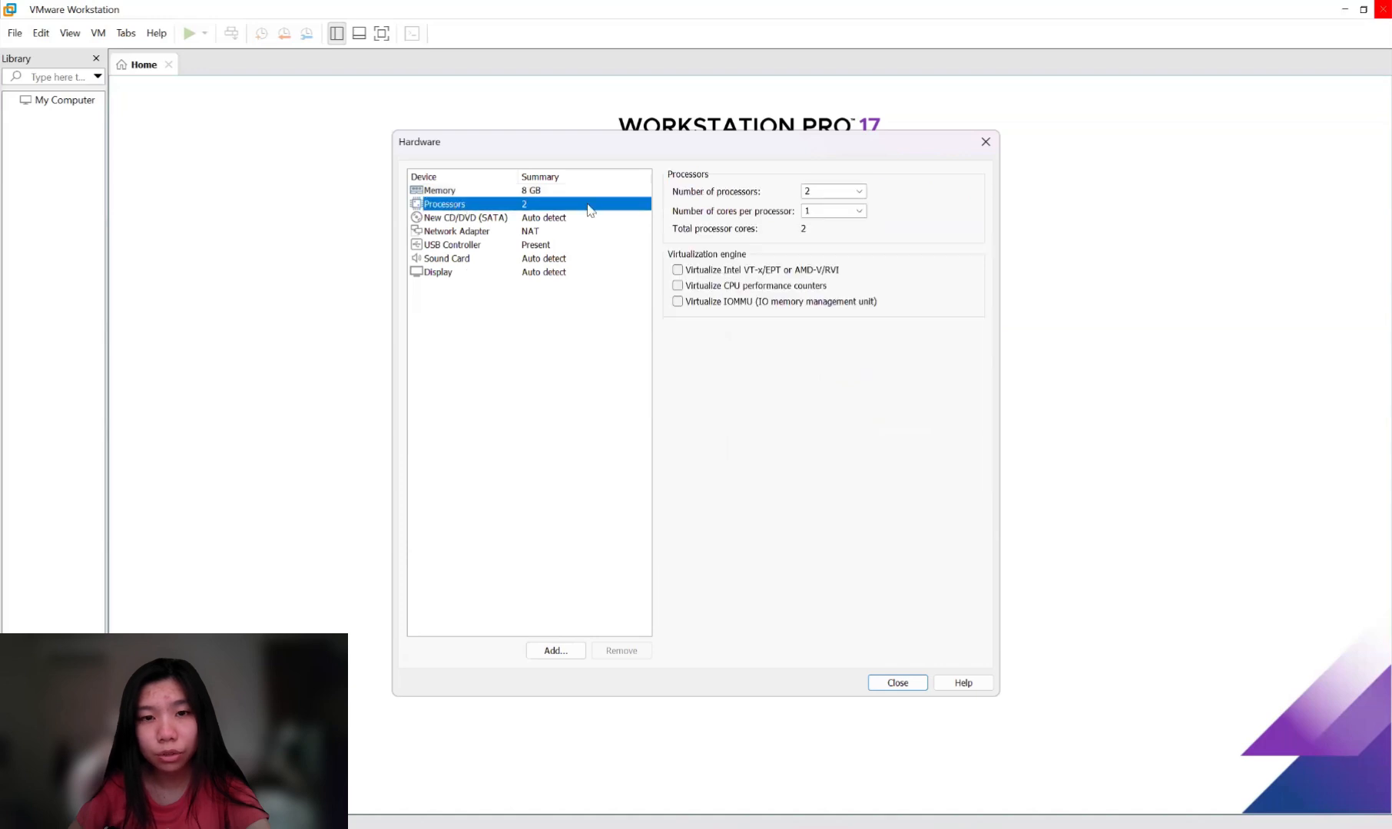
{"action": "left_click", "coordinate": [859, 191]}
{"action": "left_click", "coordinate": [828, 226]}
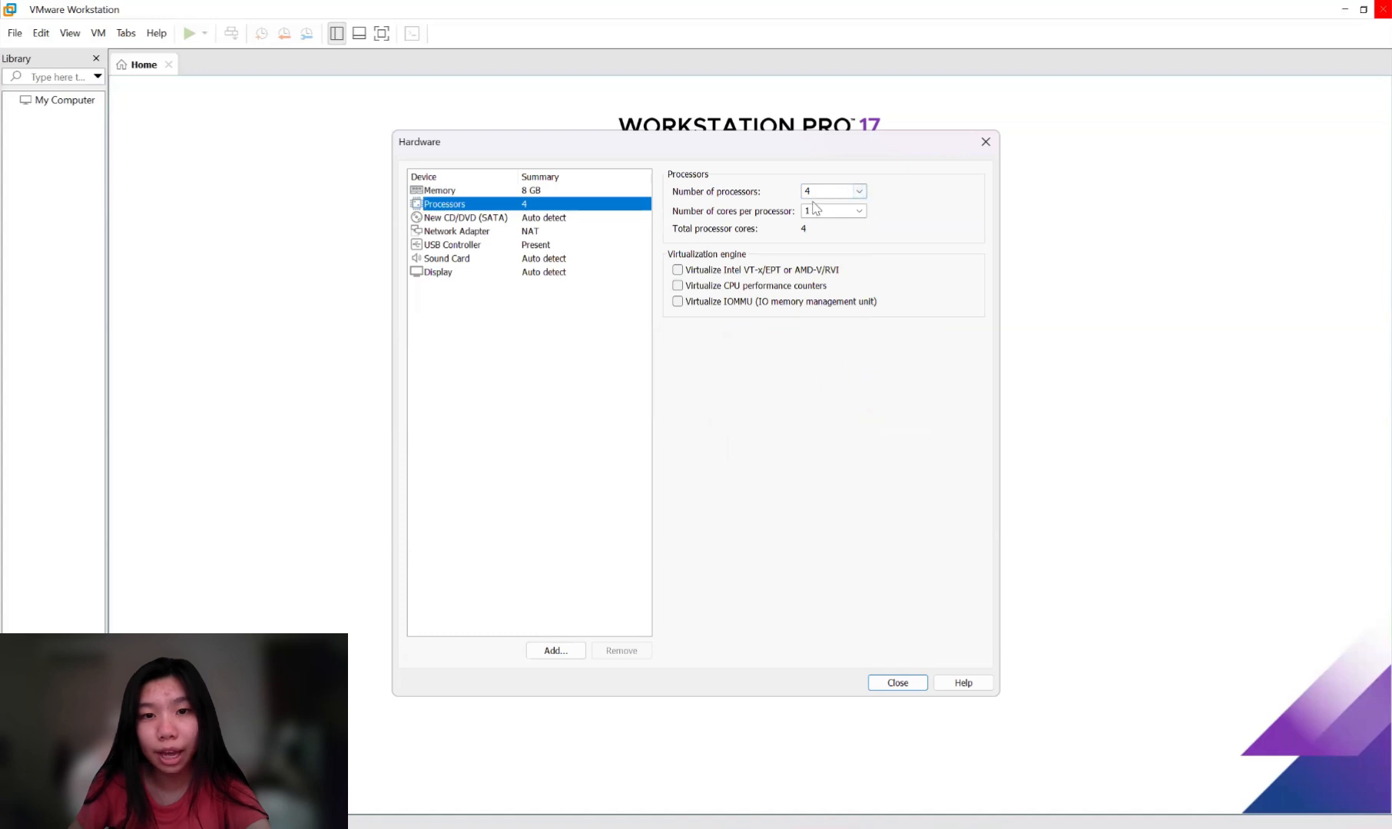
Point the CD/DVD drive at the ISO Downloads\VMWare\Win11_24H2_English_x64.iso.
{"action": "left_click", "coordinate": [469, 218]}
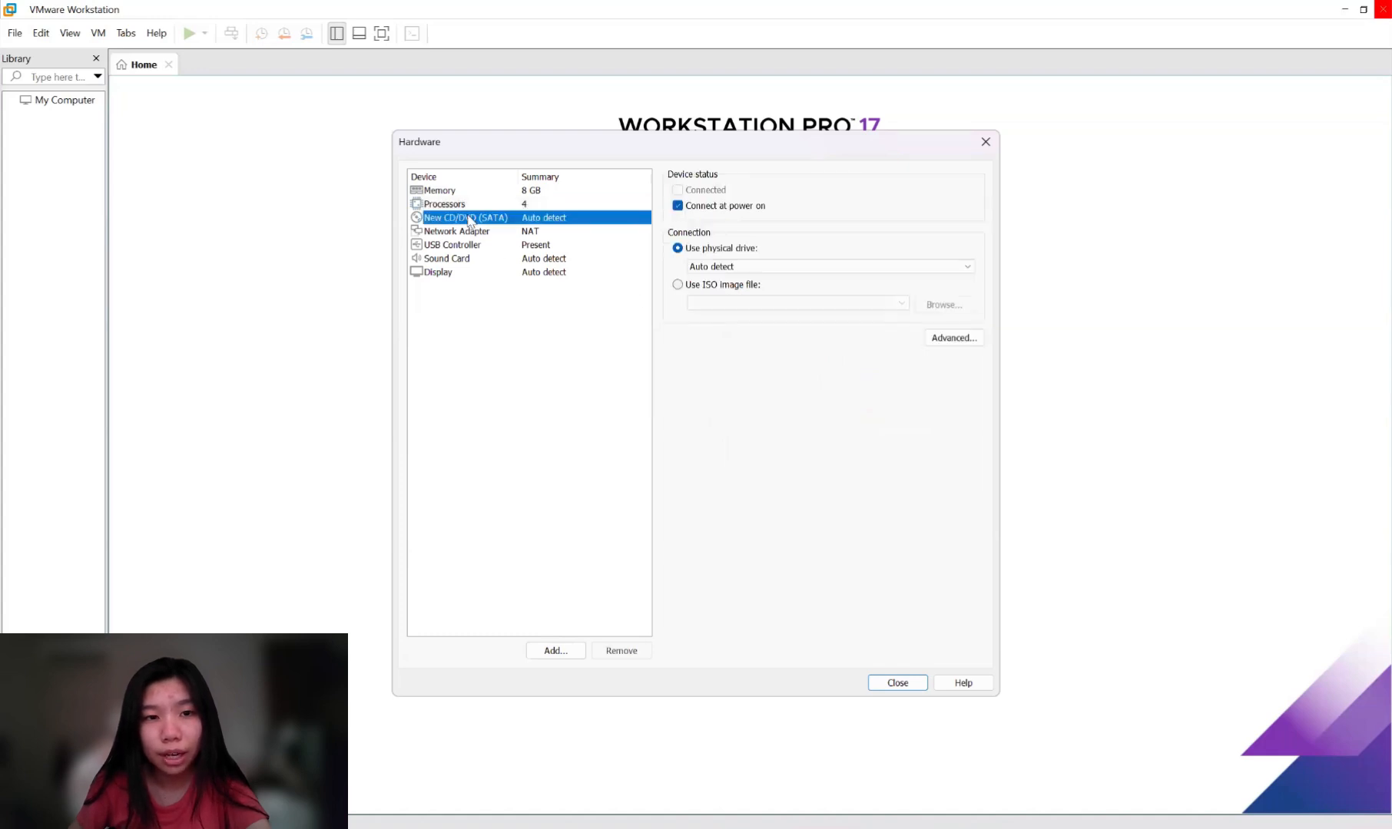
{"action": "left_click", "coordinate": [678, 286]}
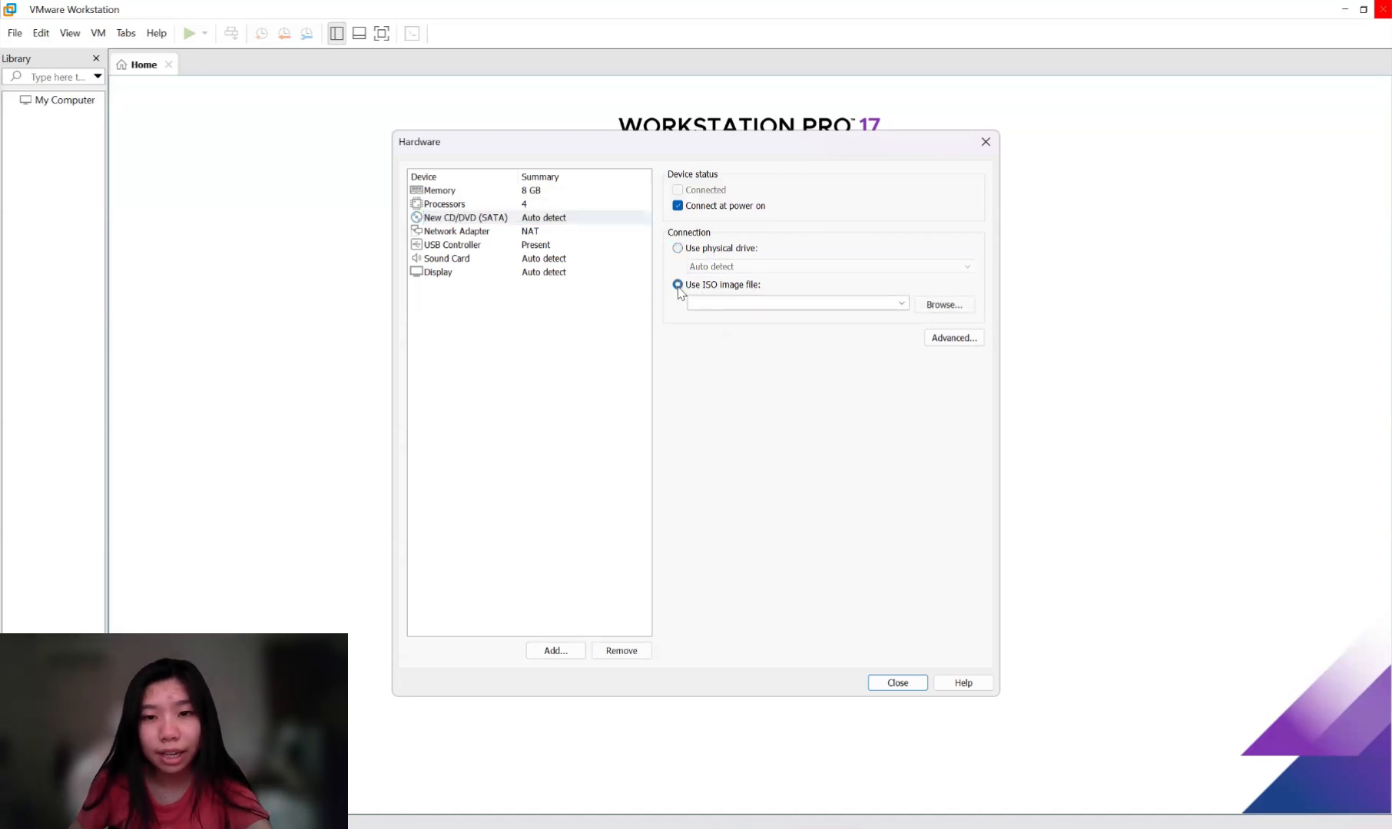
{"action": "left_click", "coordinate": [952, 306]}
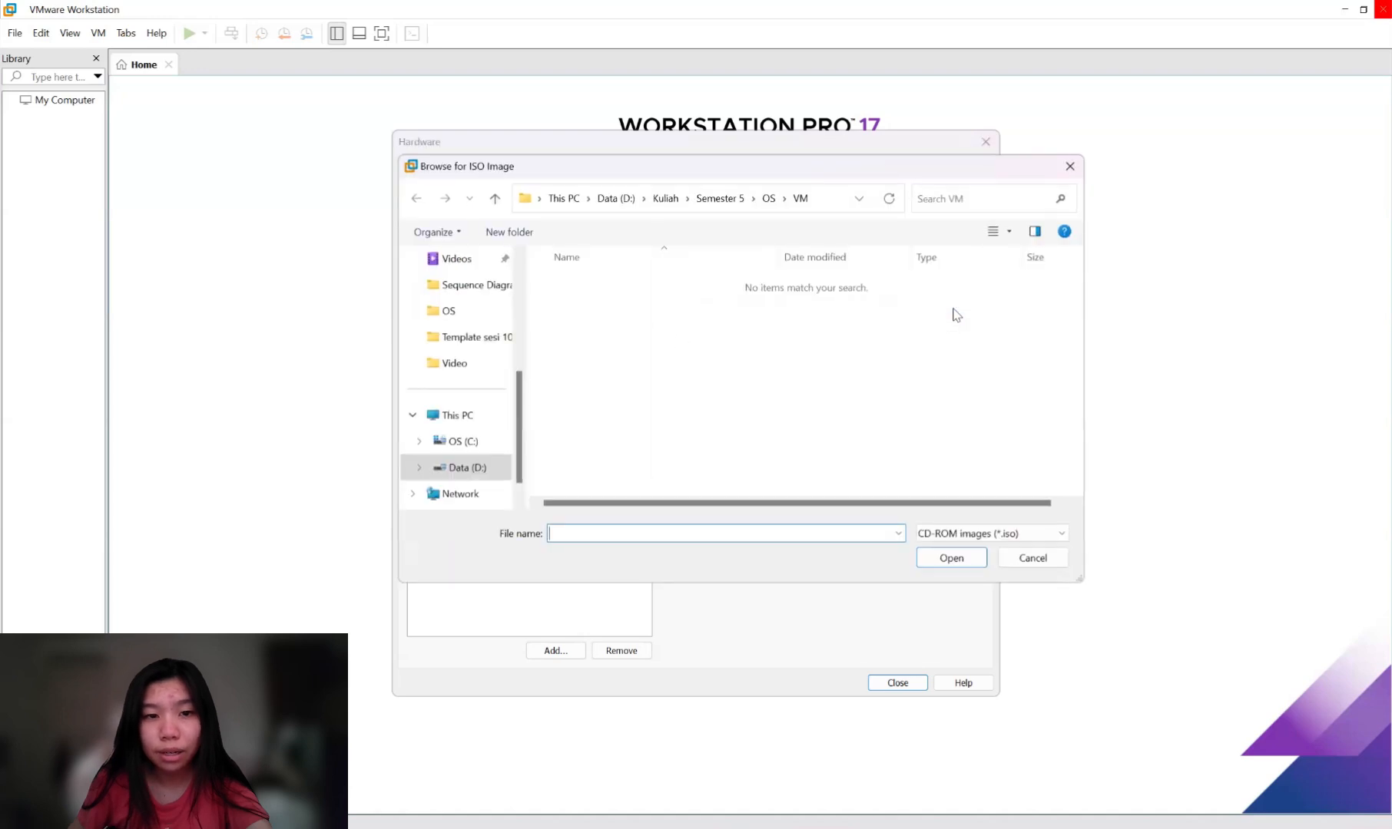
{"action": "scroll", "coordinate": [454, 415], "scroll_direction": "up", "scroll_amount": 3}
{"action": "left_click", "coordinate": [463, 311]}
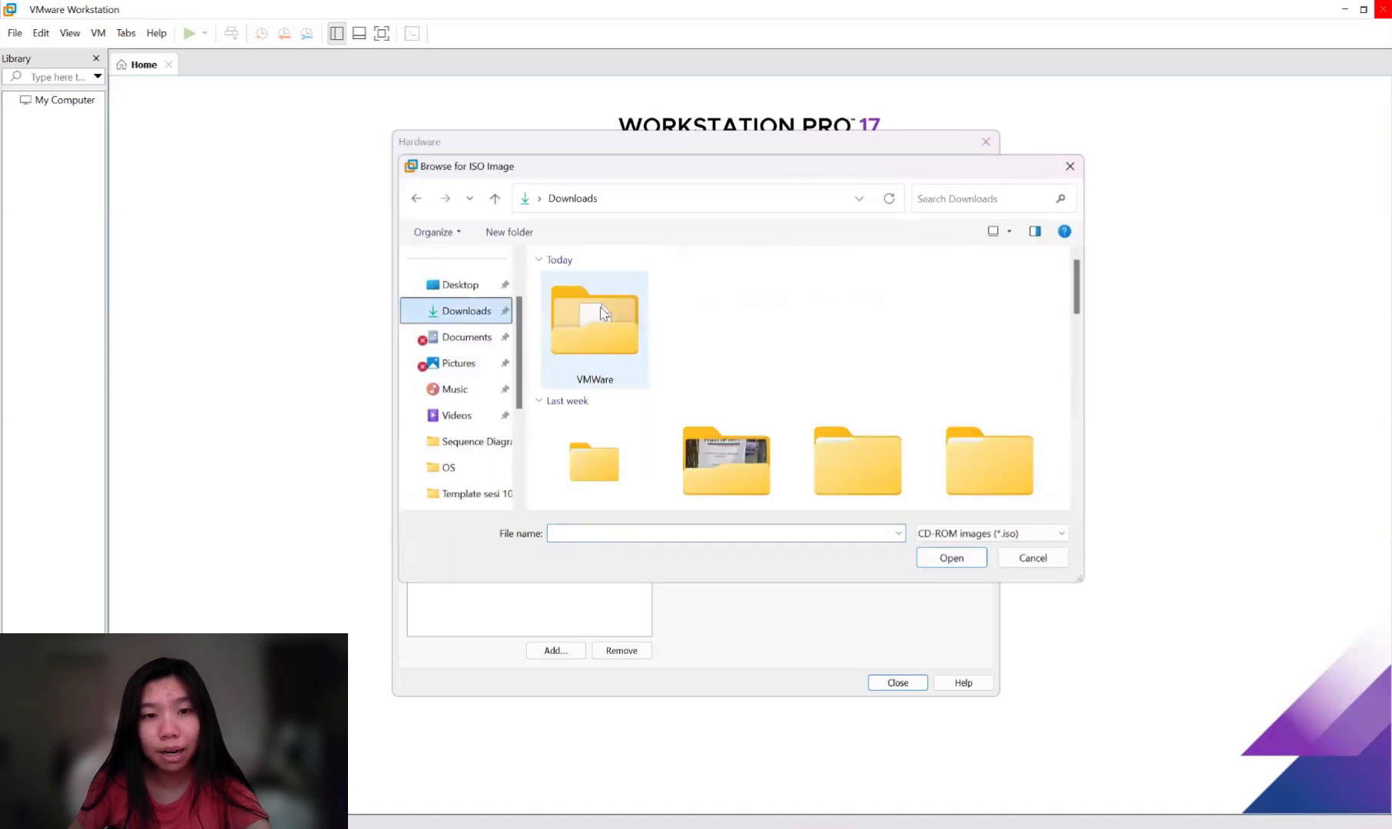
{"action": "double_click", "coordinate": [598, 338]}
{"action": "left_click", "coordinate": [630, 307]}
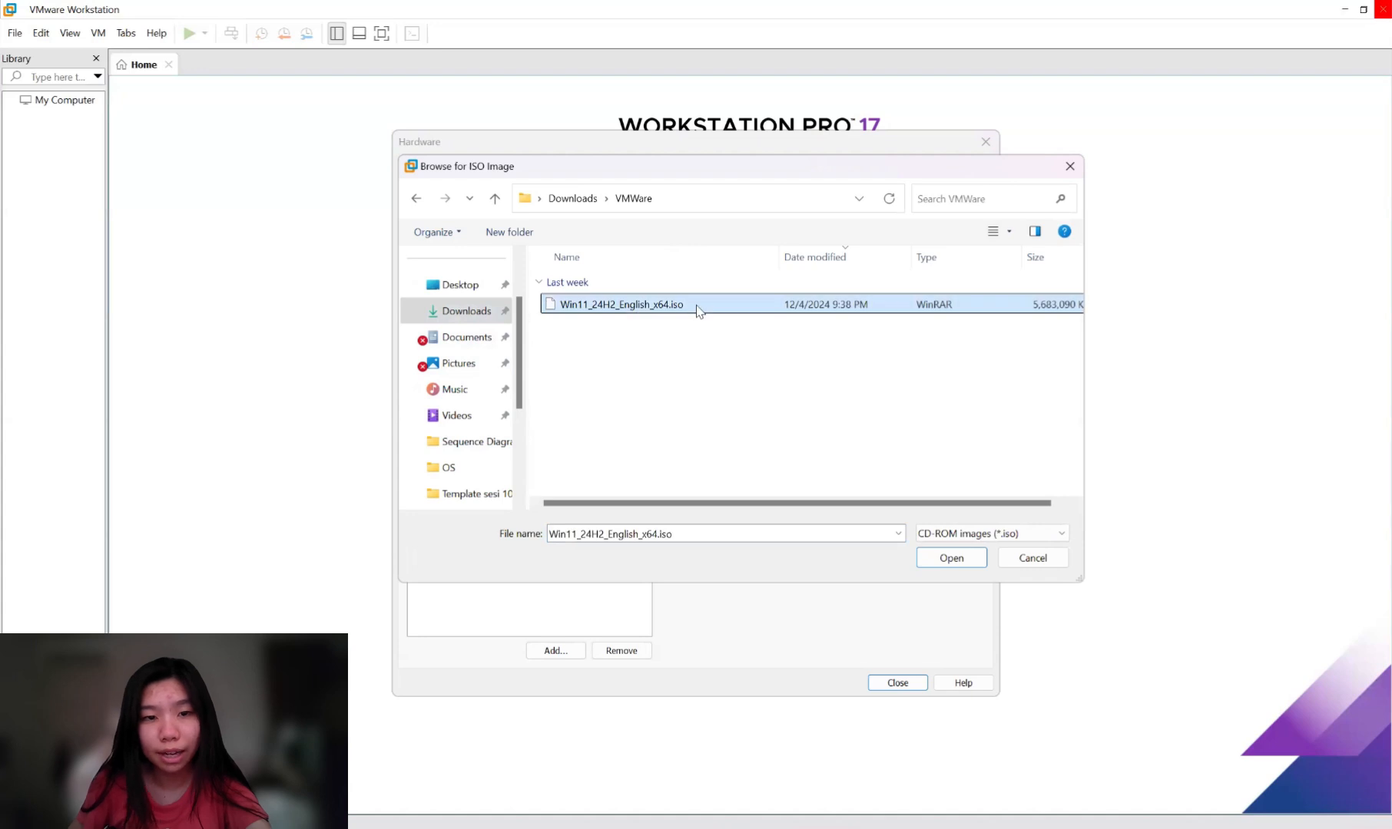
{"action": "double_click", "coordinate": [631, 306]}
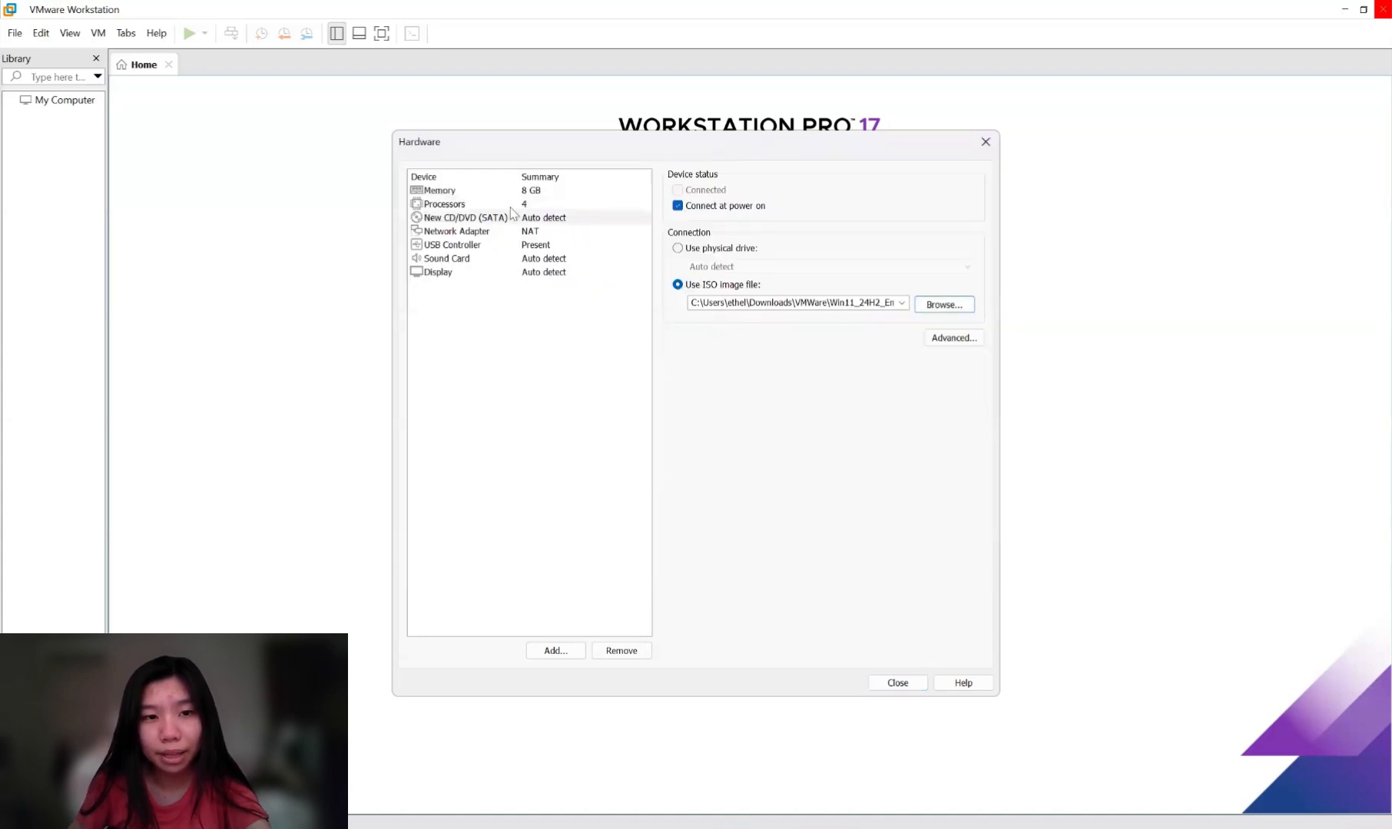
{"action": "left_click", "coordinate": [465, 232]}
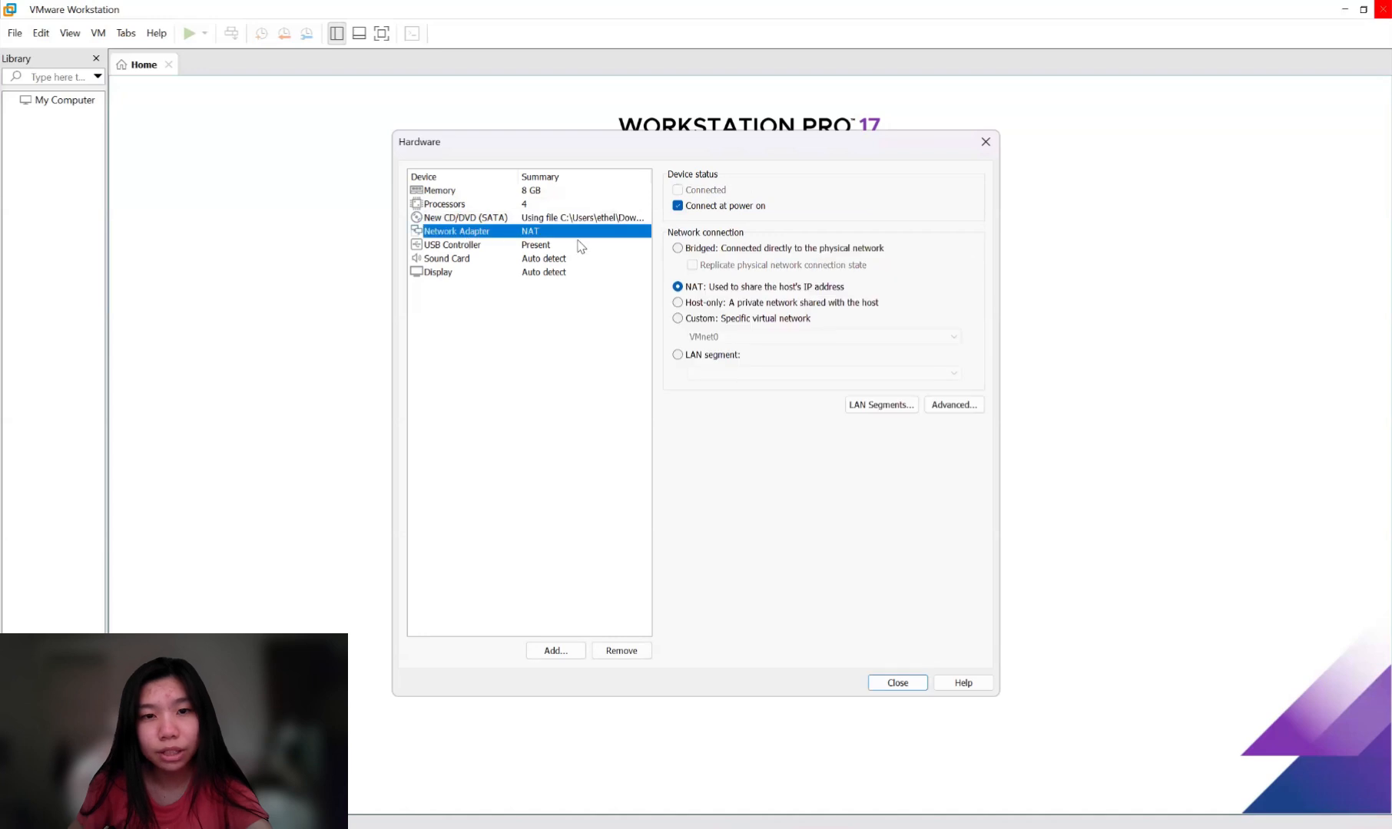
Switch the network adapter to Bridged, review USB, sound and display, and finish creating the VM.
{"action": "left_click", "coordinate": [678, 249]}
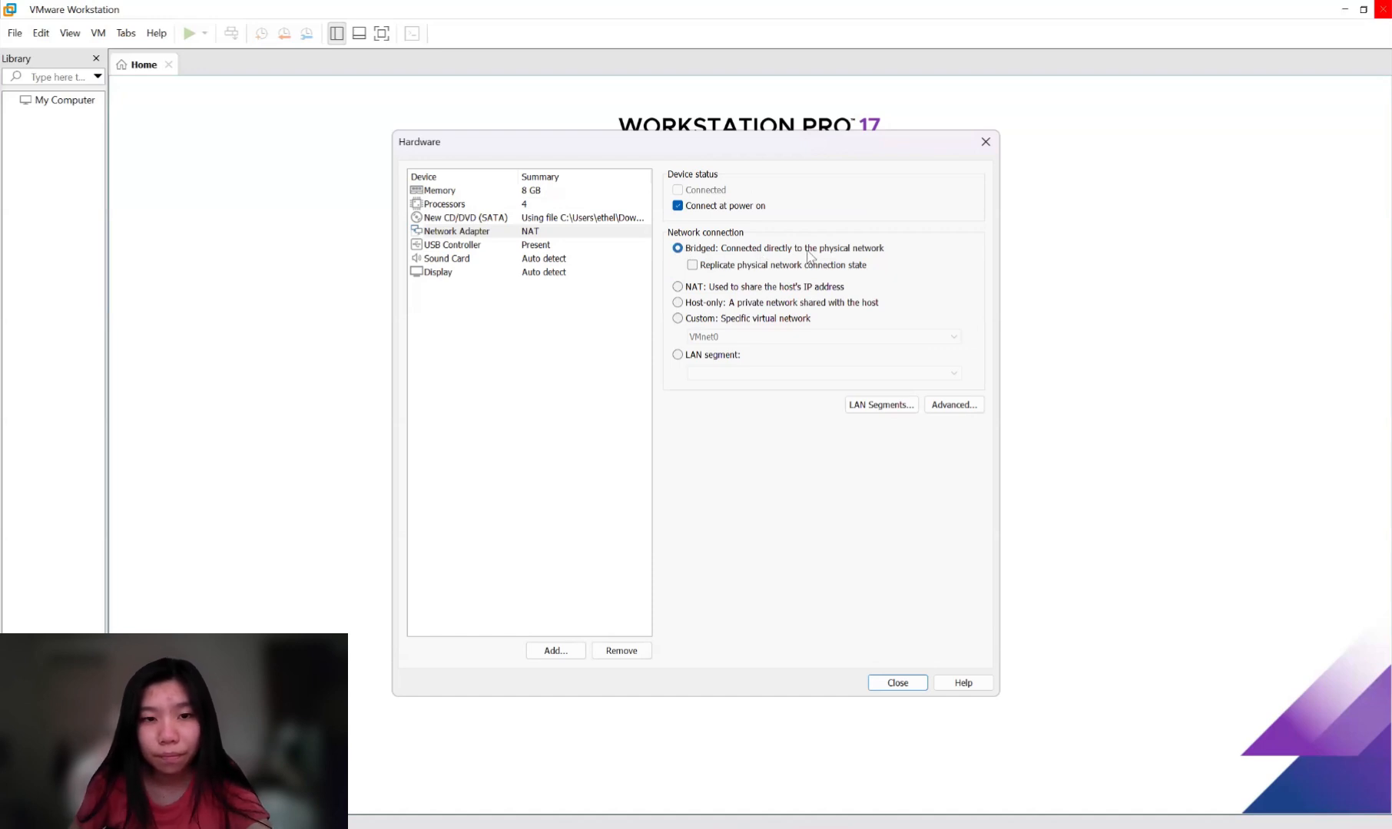
{"action": "left_click", "coordinate": [497, 246]}
{"action": "left_click", "coordinate": [488, 261]}
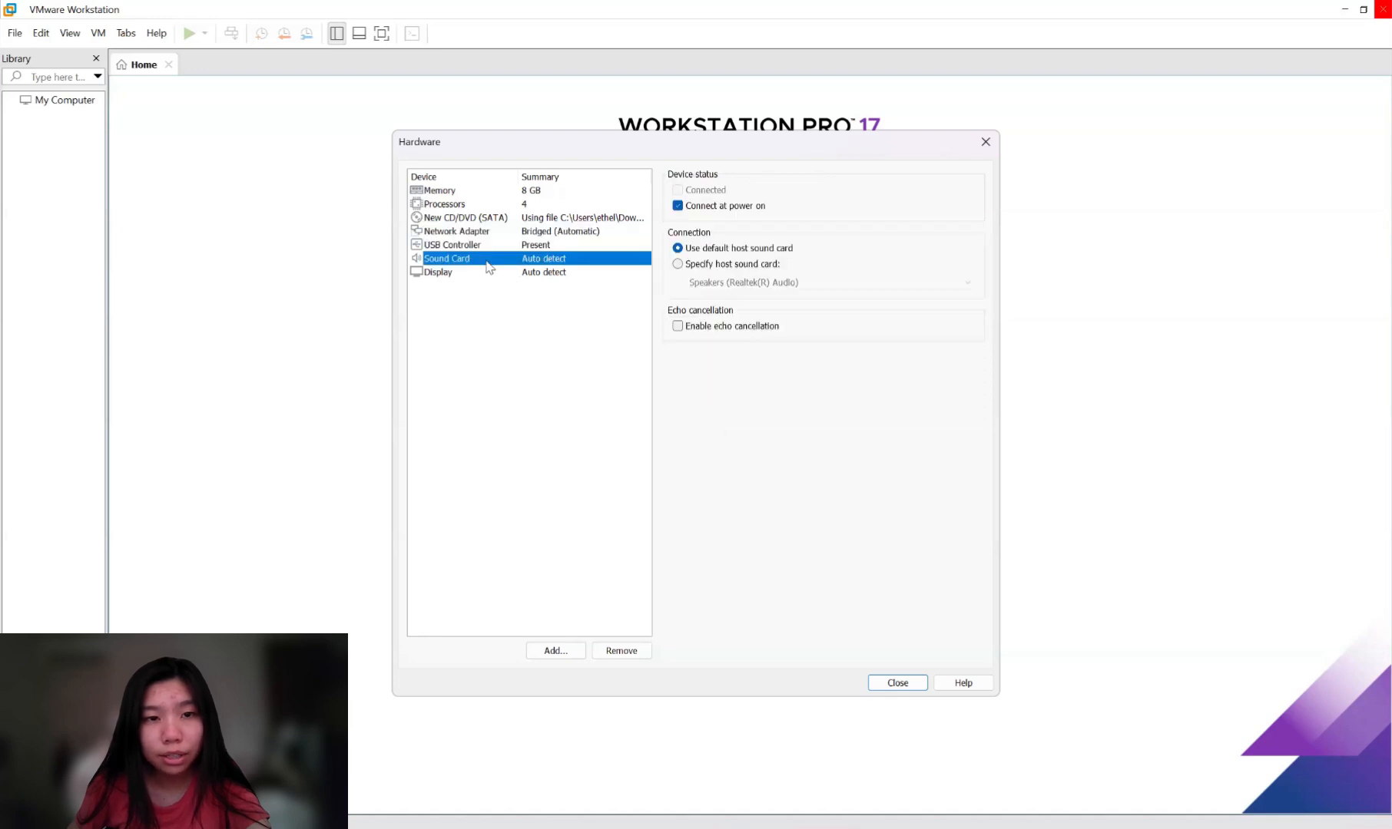
{"action": "left_click", "coordinate": [467, 273]}
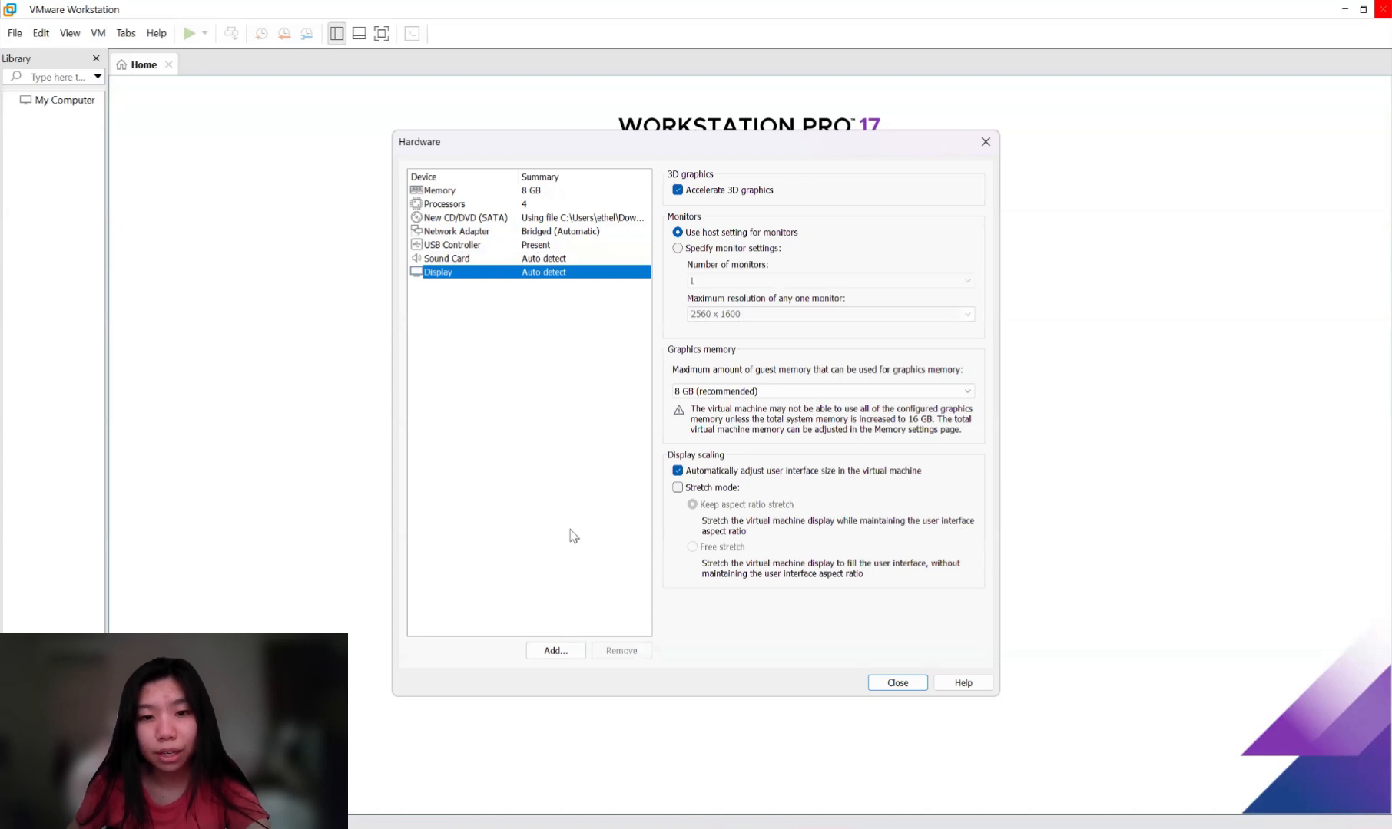
{"action": "left_click", "coordinate": [897, 682]}
{"action": "left_click", "coordinate": [769, 570]}
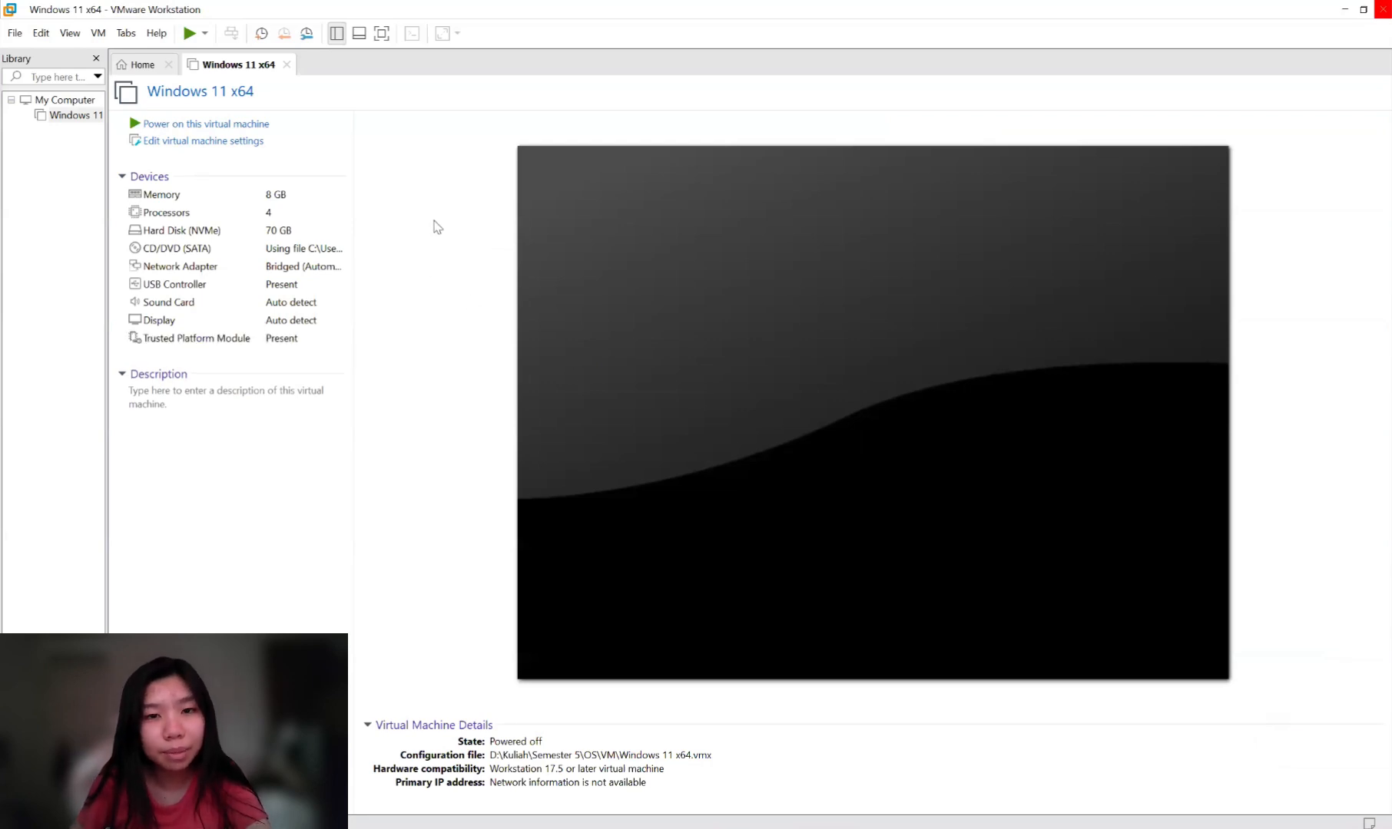
{"action": "left_click", "coordinate": [201, 142]}
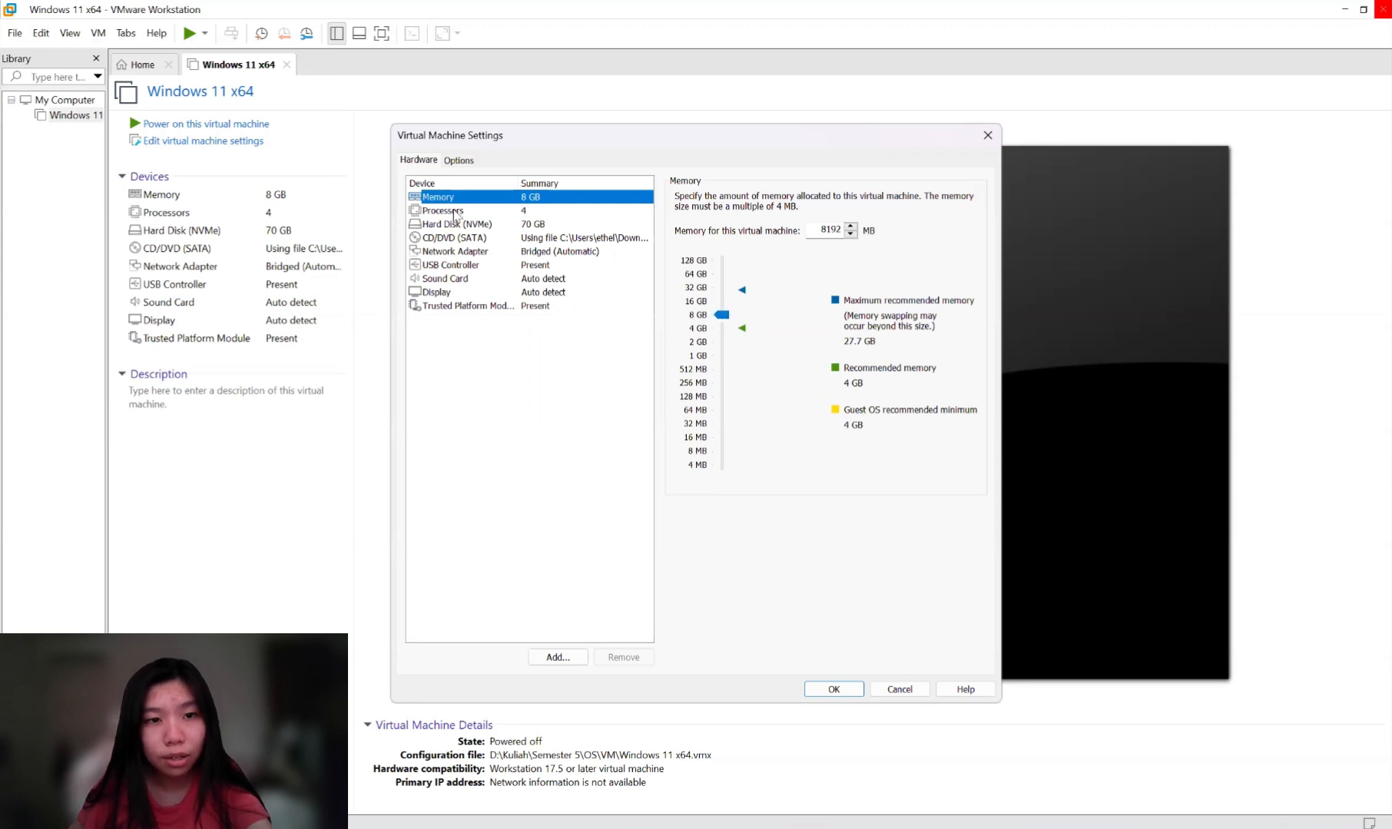
{"action": "left_click", "coordinate": [454, 212]}
{"action": "left_click", "coordinate": [461, 224]}
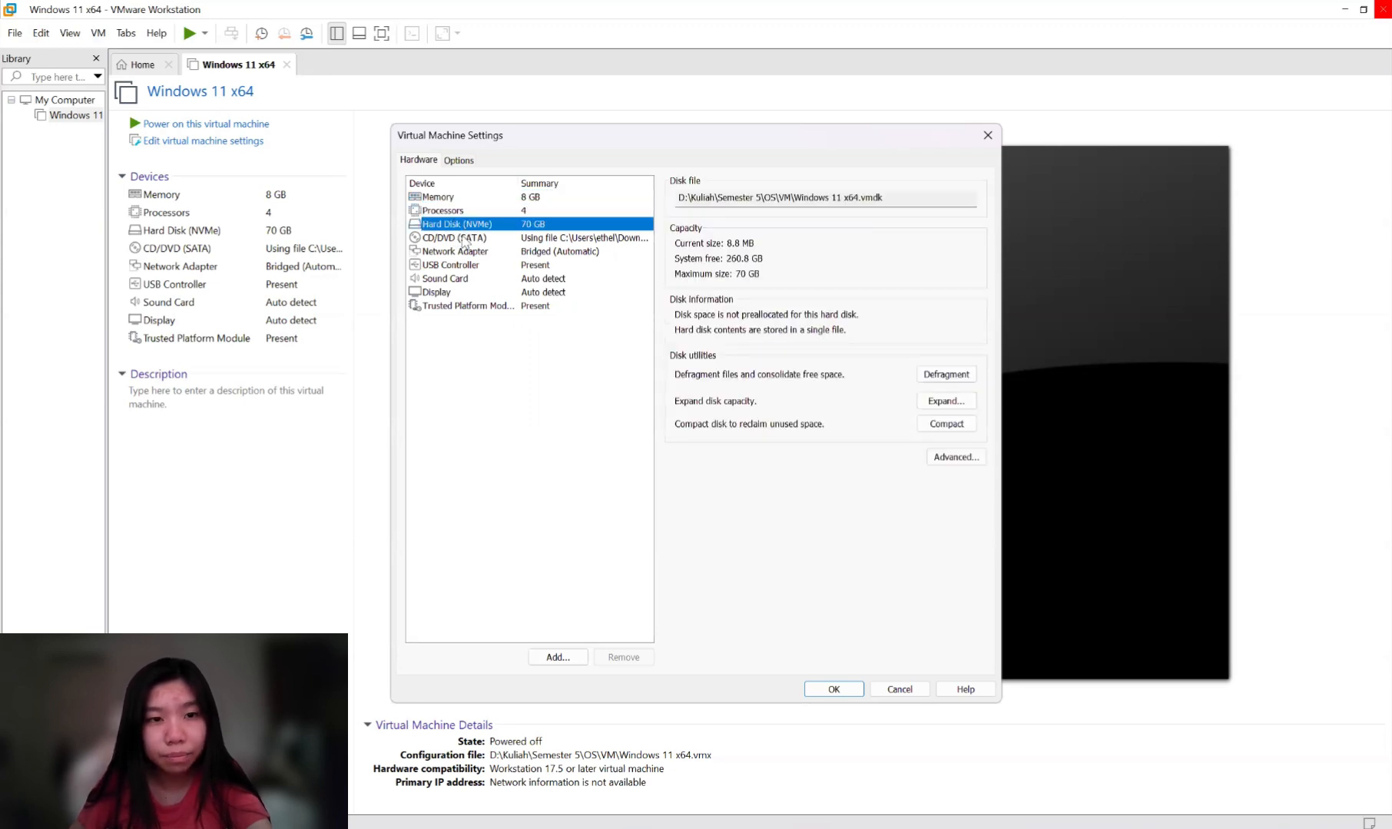
{"action": "left_click", "coordinate": [466, 240]}
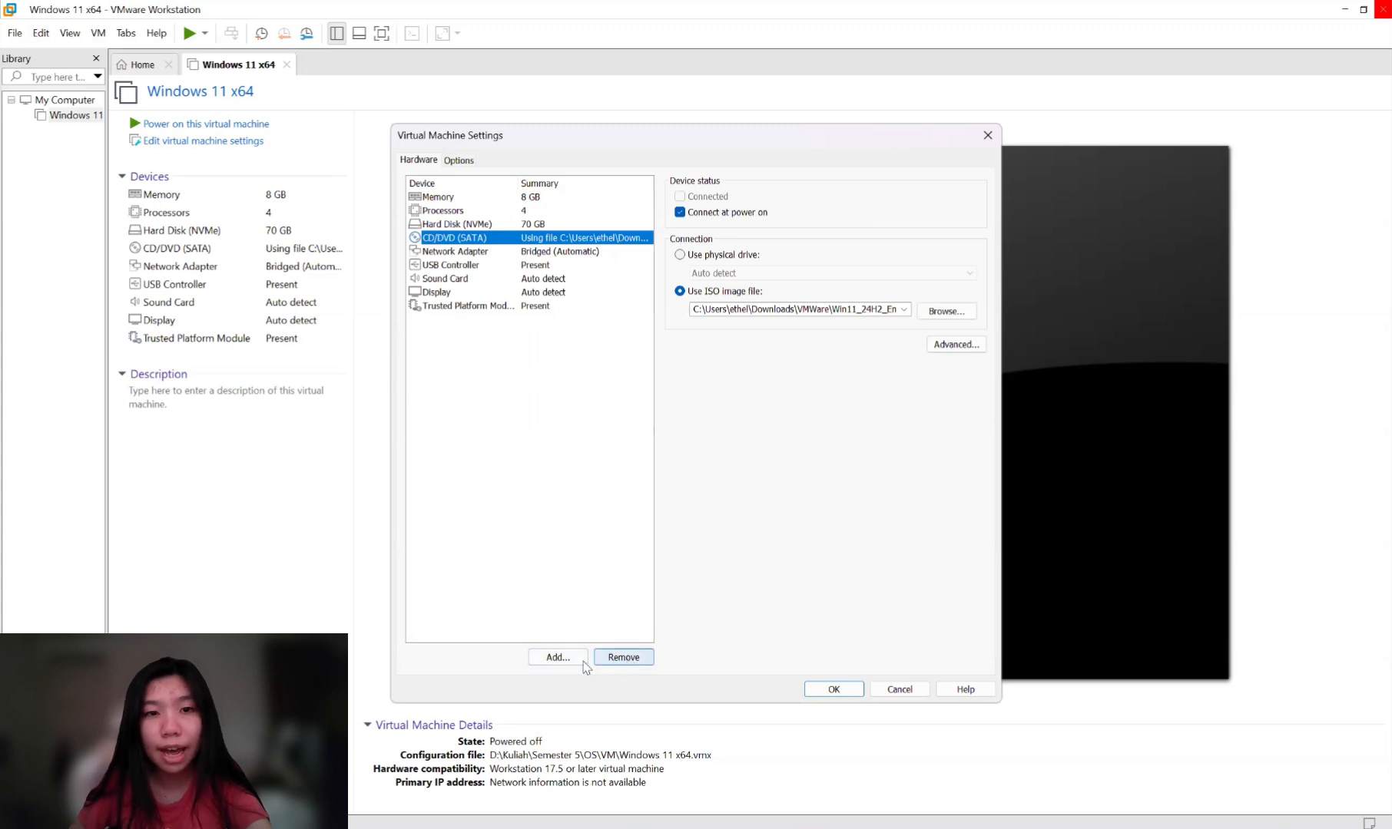
{"action": "left_click", "coordinate": [557, 658]}
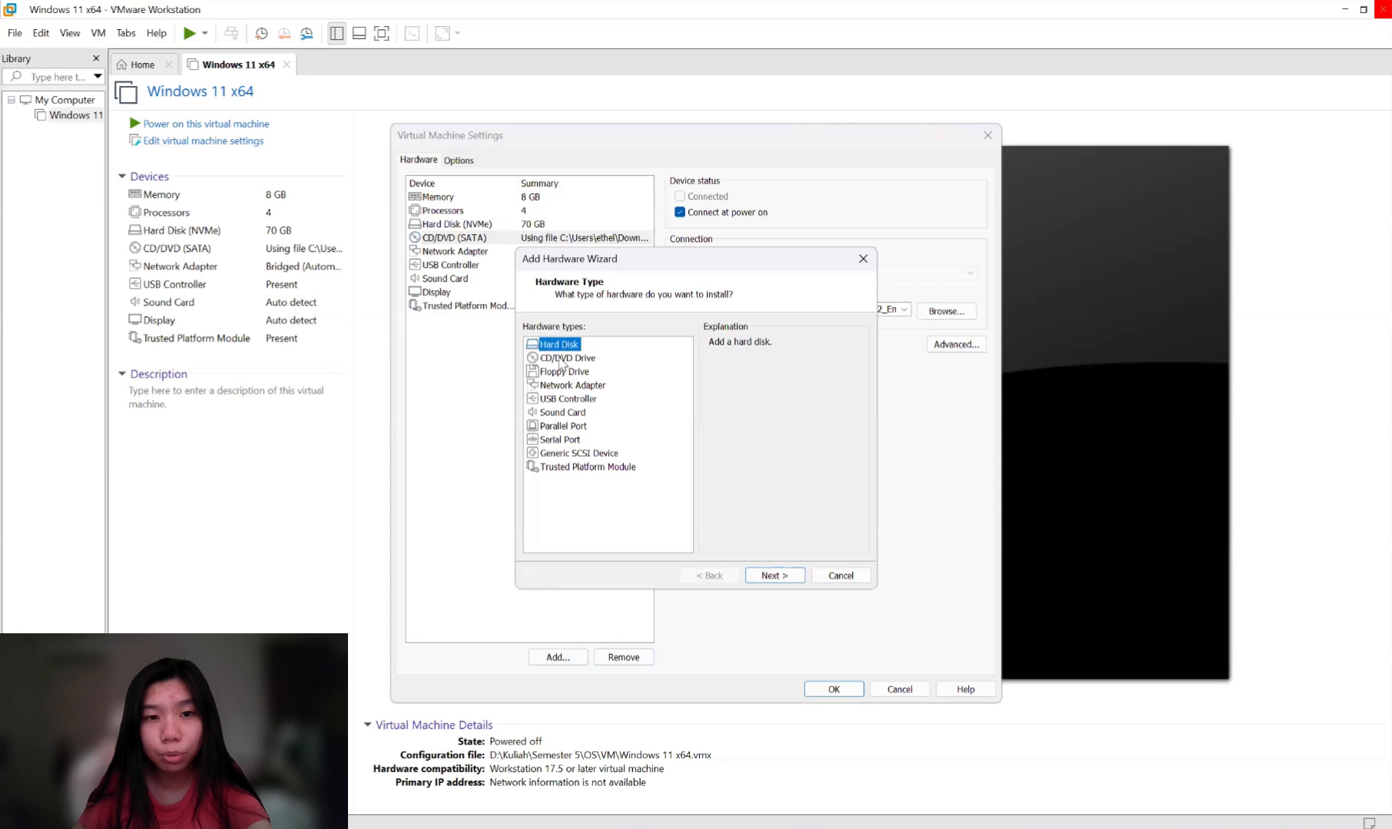
{"action": "left_click", "coordinate": [564, 373]}
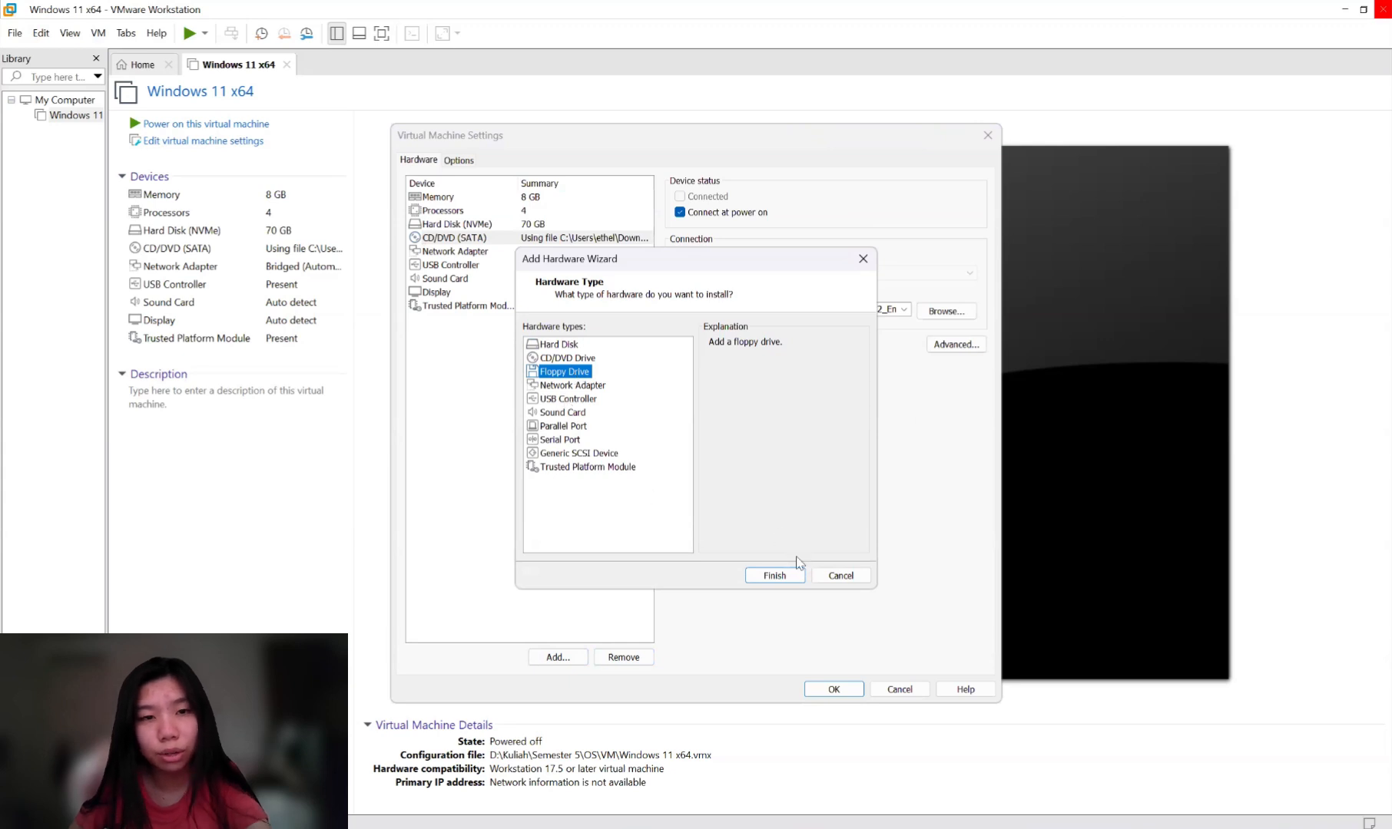
{"action": "left_click", "coordinate": [780, 576]}
{"action": "left_click", "coordinate": [833, 689]}
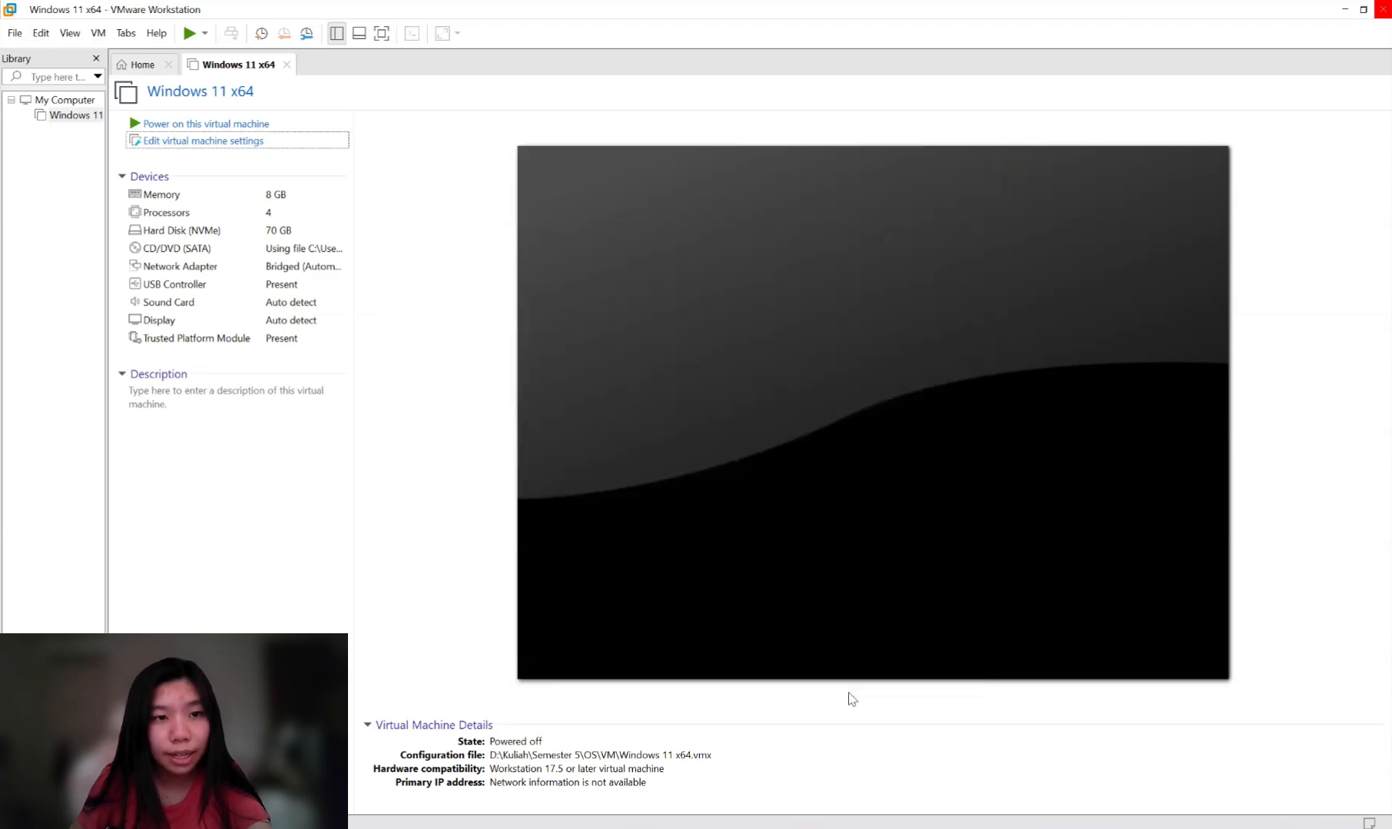
Power on the Windows 11 x64 VM so it boots into Windows setup.
{"action": "left_click", "coordinate": [224, 126]}
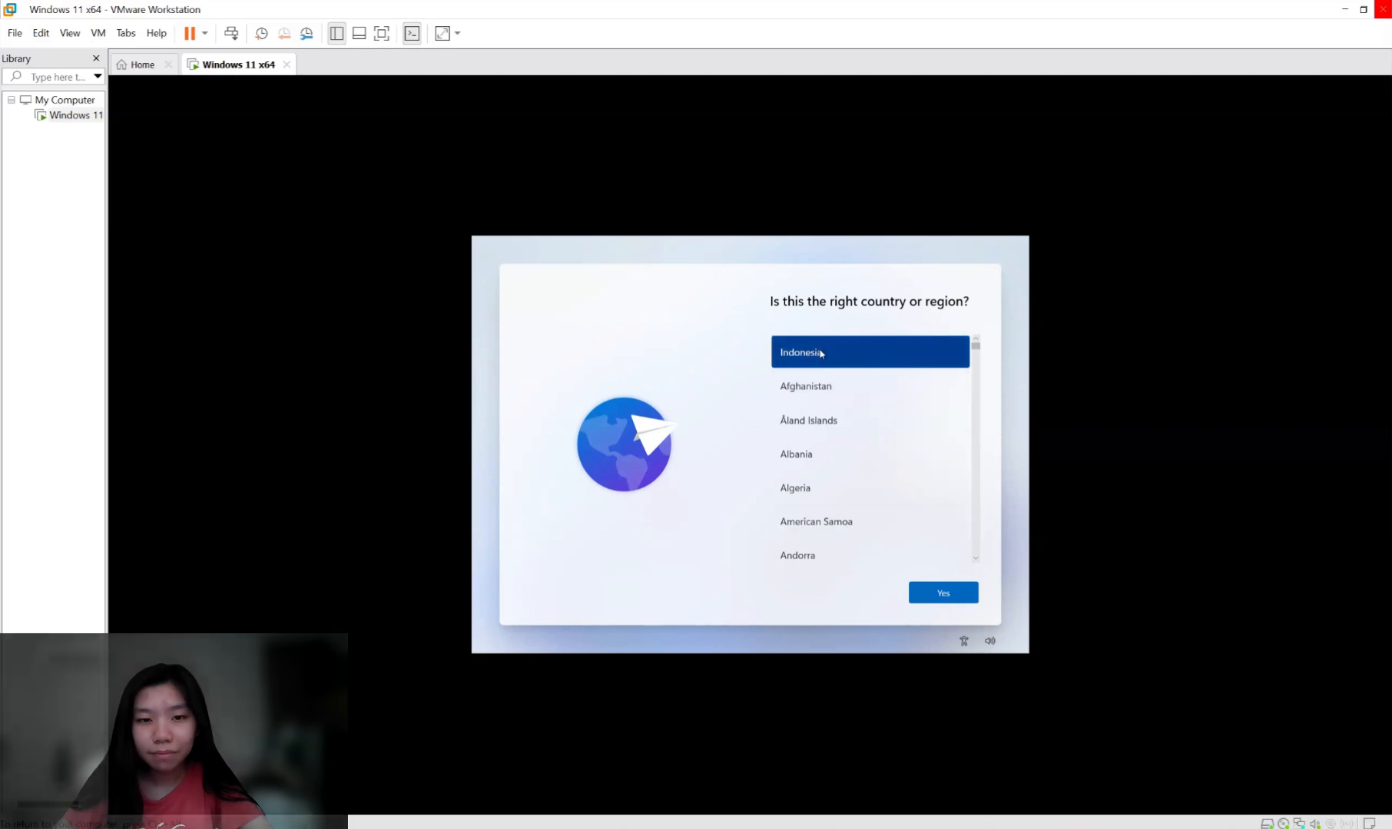
Confirm Indonesia as the region and US as the keyboard, skipping a second layout.
{"action": "left_click", "coordinate": [945, 602]}
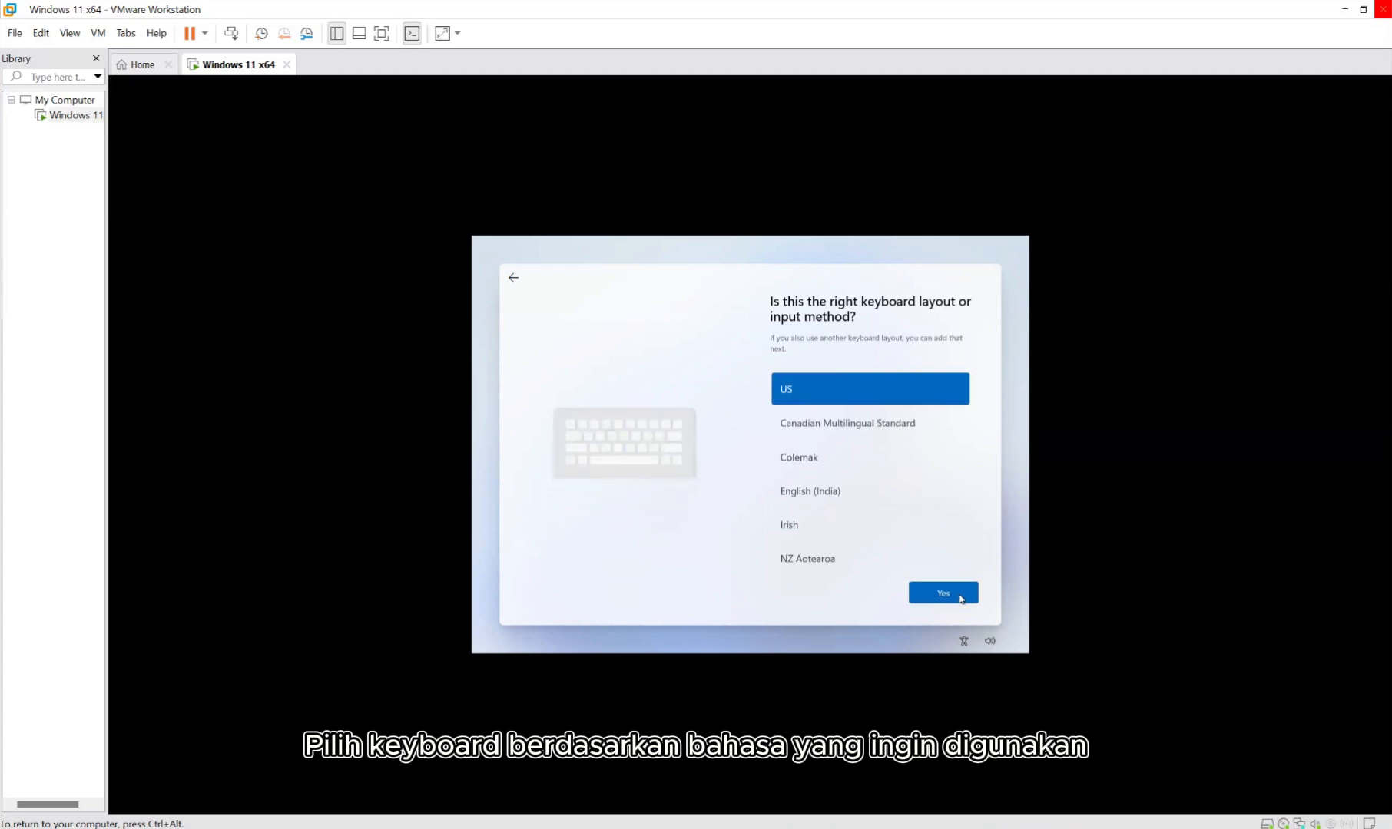
{"action": "left_click", "coordinate": [944, 601]}
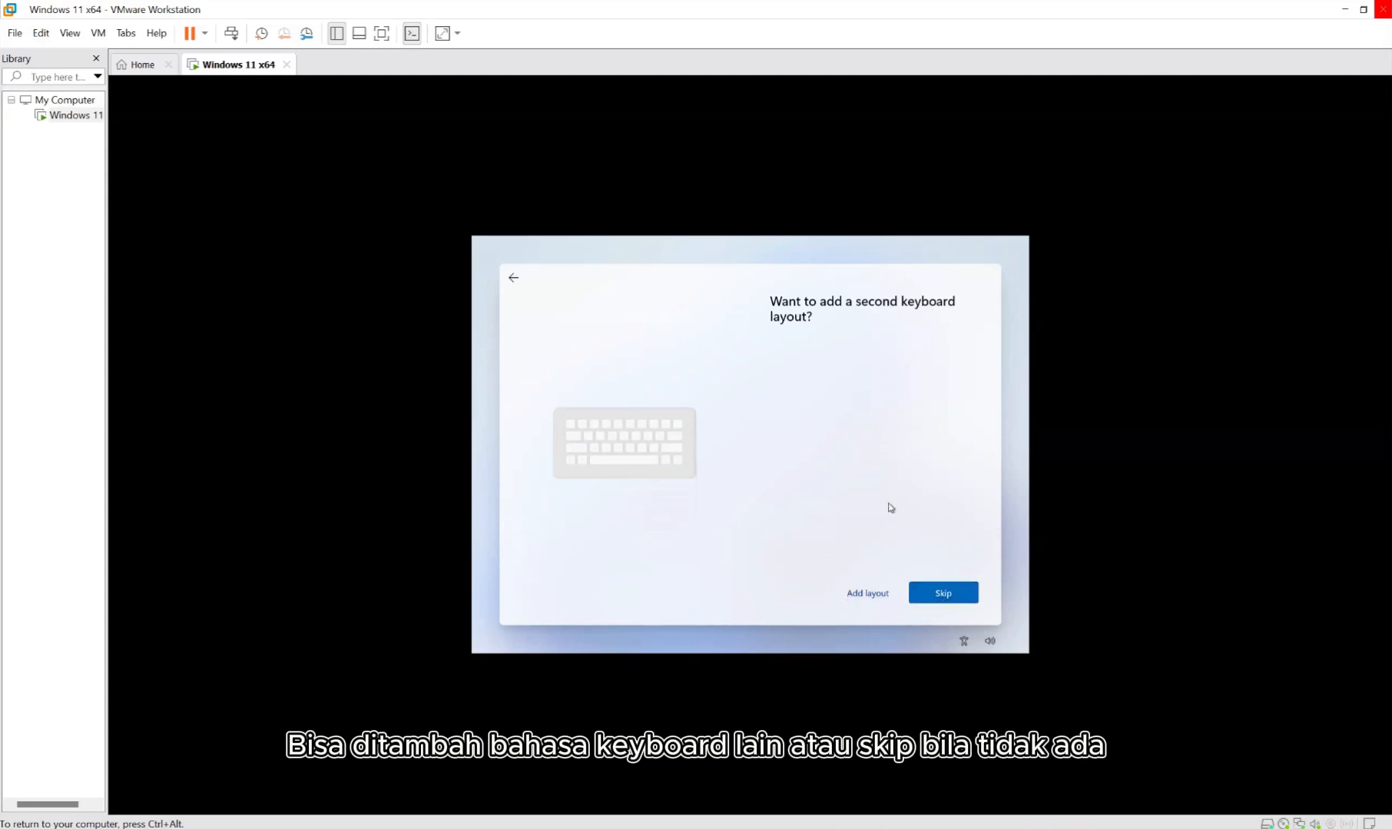
{"action": "left_click", "coordinate": [953, 597]}
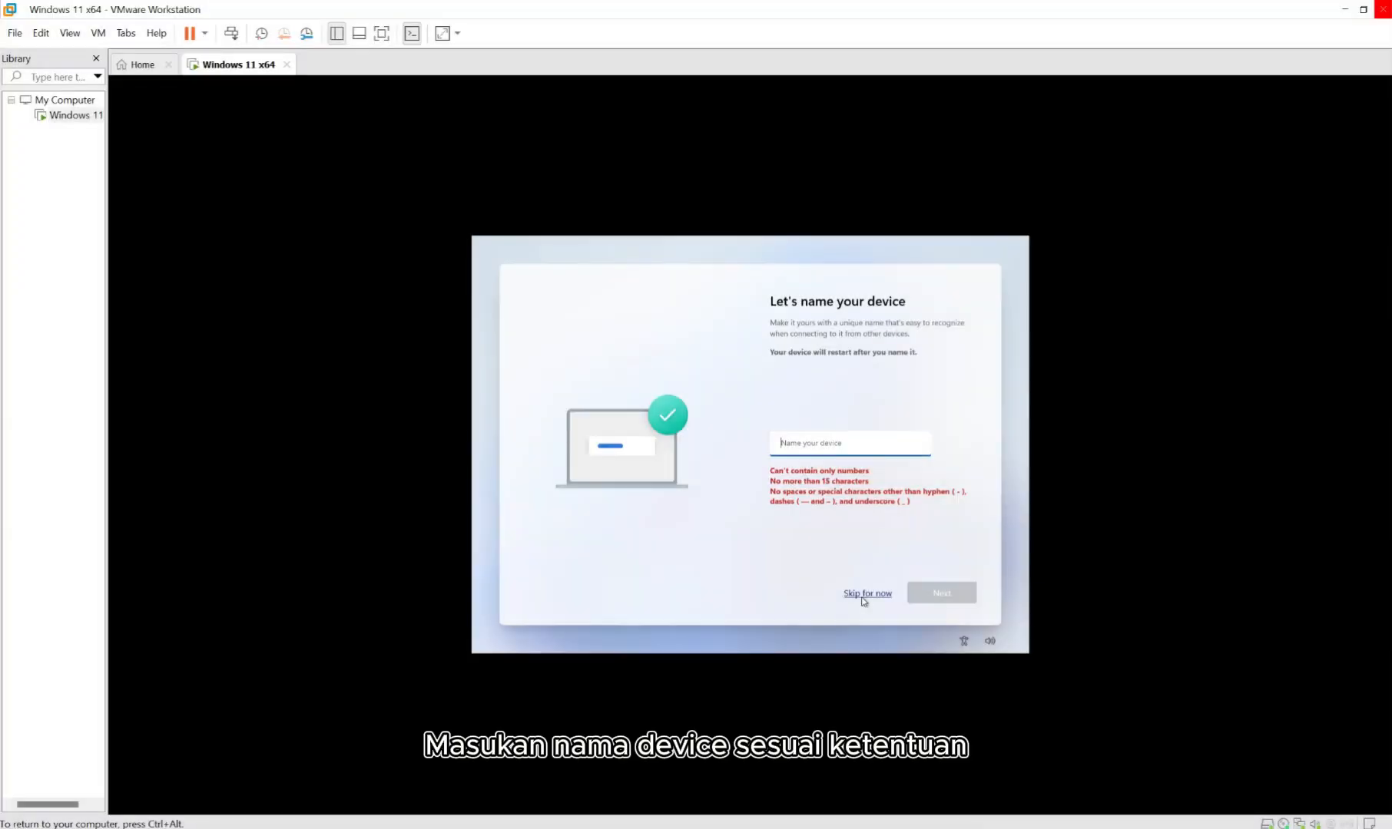
Name the device VirtualMachine and continue the Microsoft account sign-in.
{"action": "type", "text": "vi"}
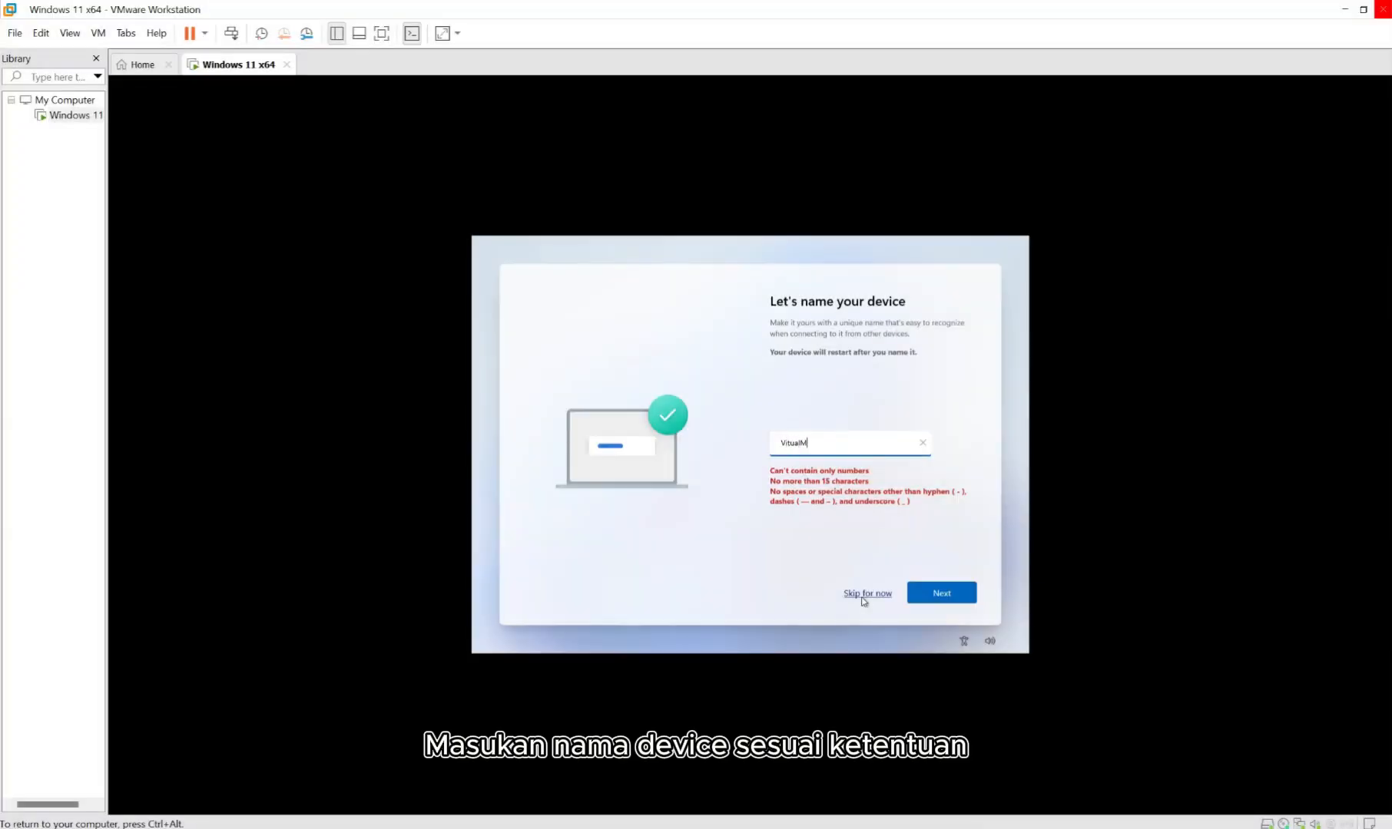
{"action": "left_click", "coordinate": [932, 597]}
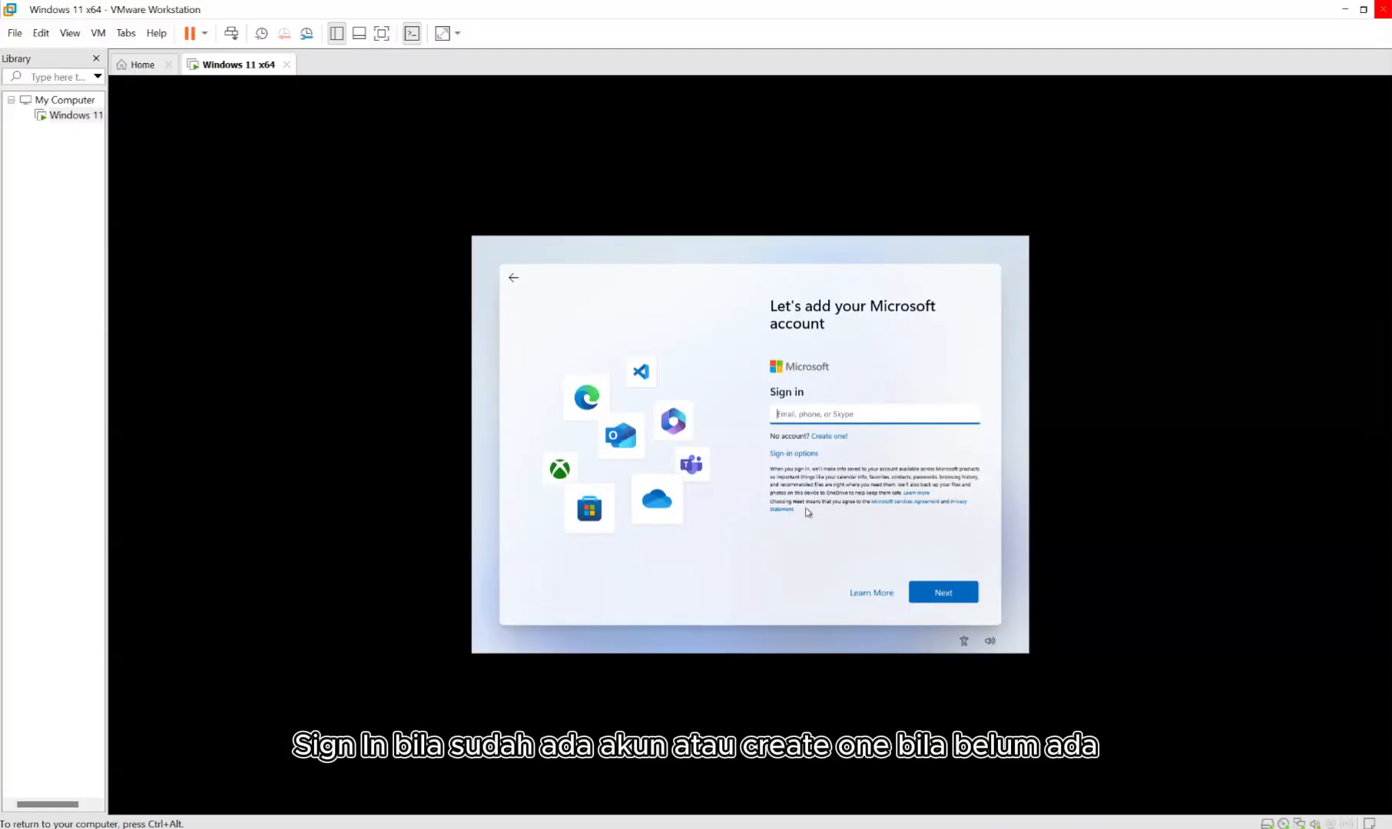
{"action": "left_click", "coordinate": [828, 438]}
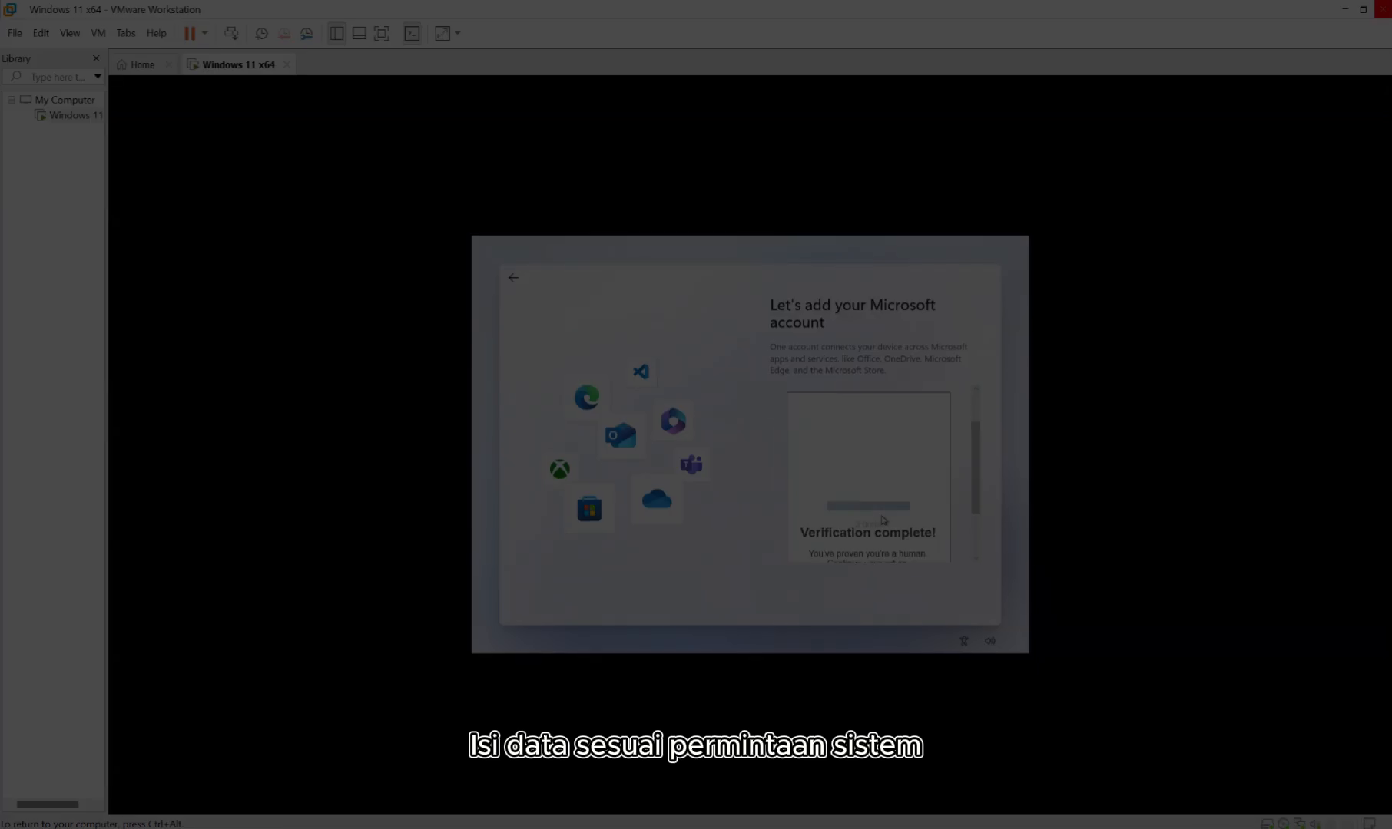
{"action": "scroll", "coordinate": [877, 527], "scroll_direction": "down", "scroll_amount": 2}
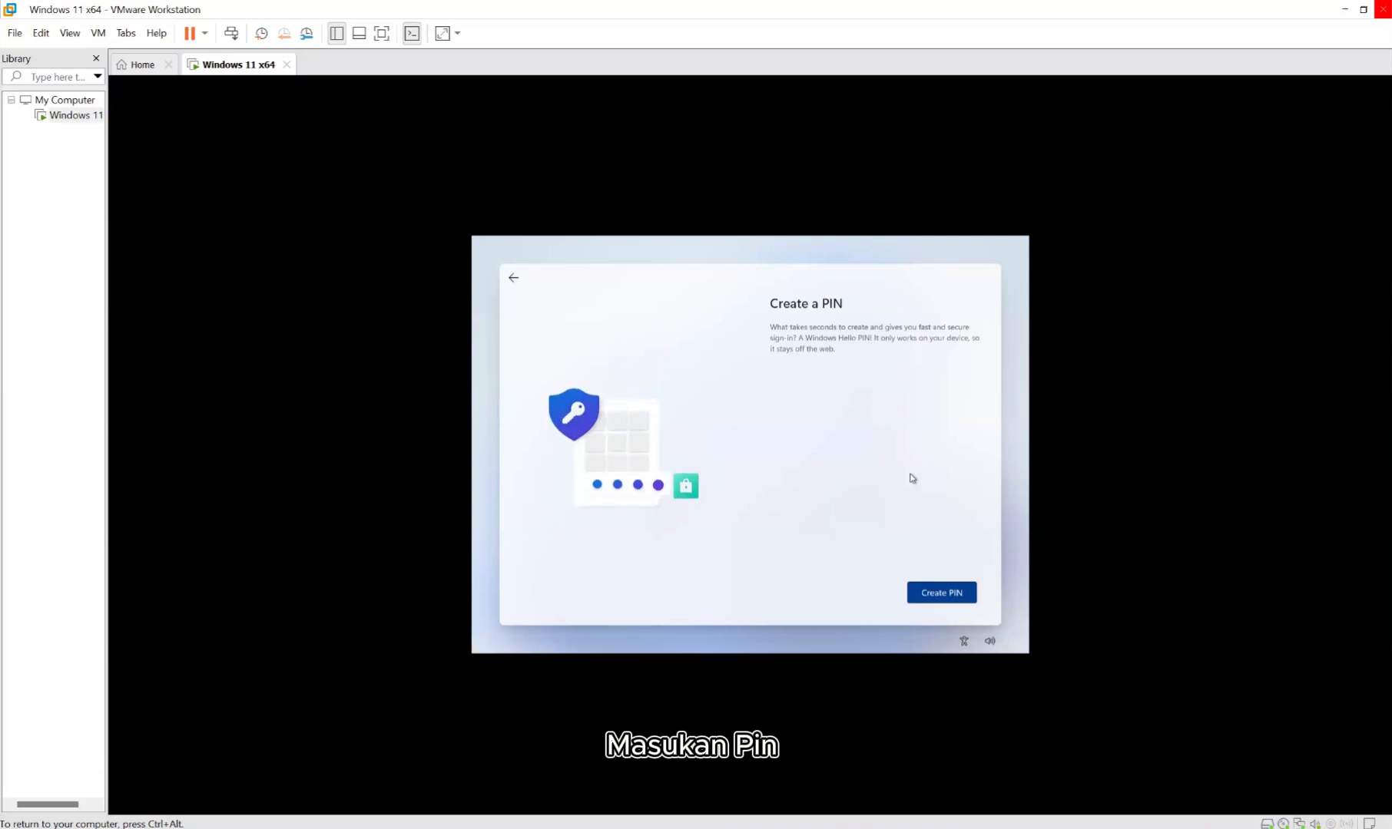
Create and confirm a sign-in PIN for the account.
{"action": "left_click", "coordinate": [929, 594]}
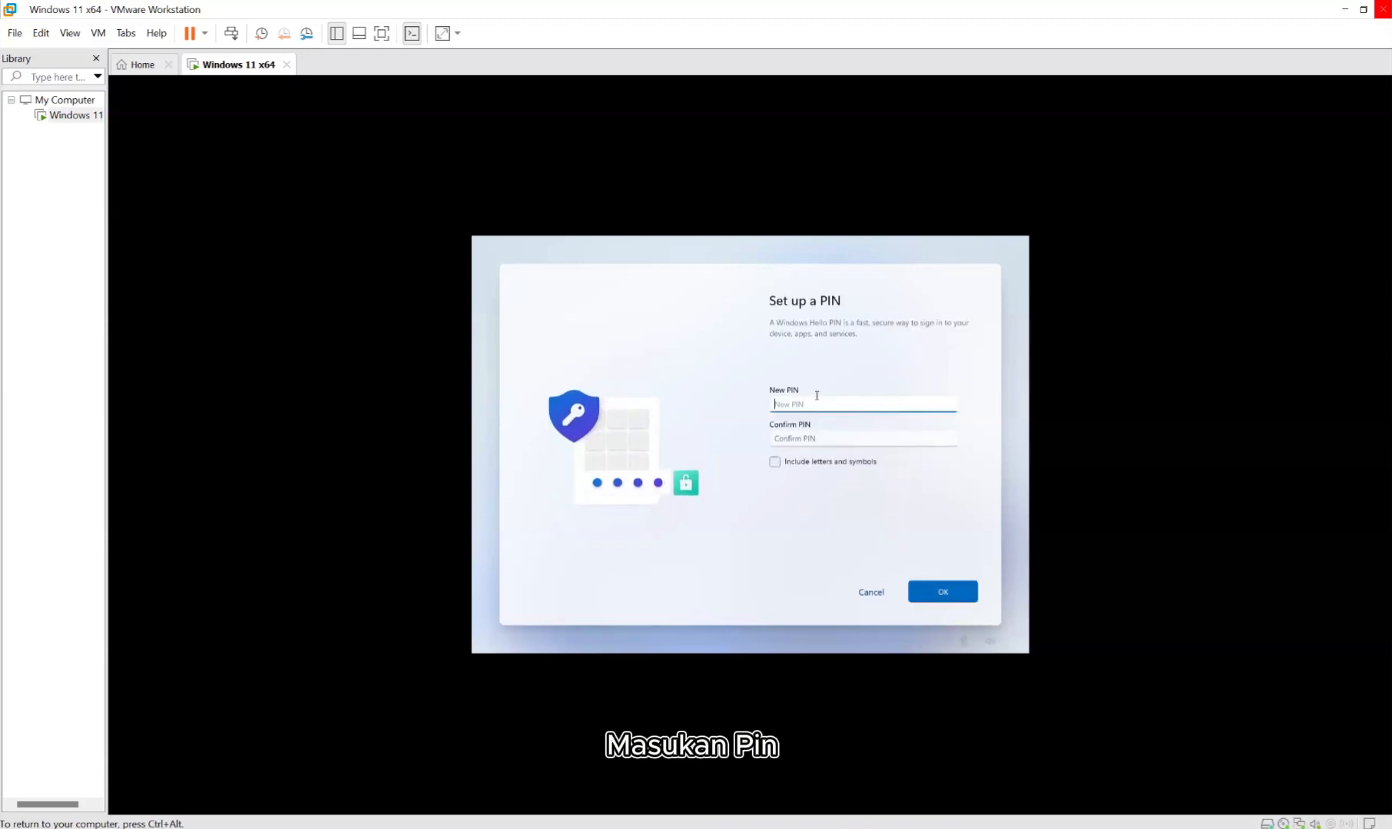
{"action": "type", "text": "•••••"}
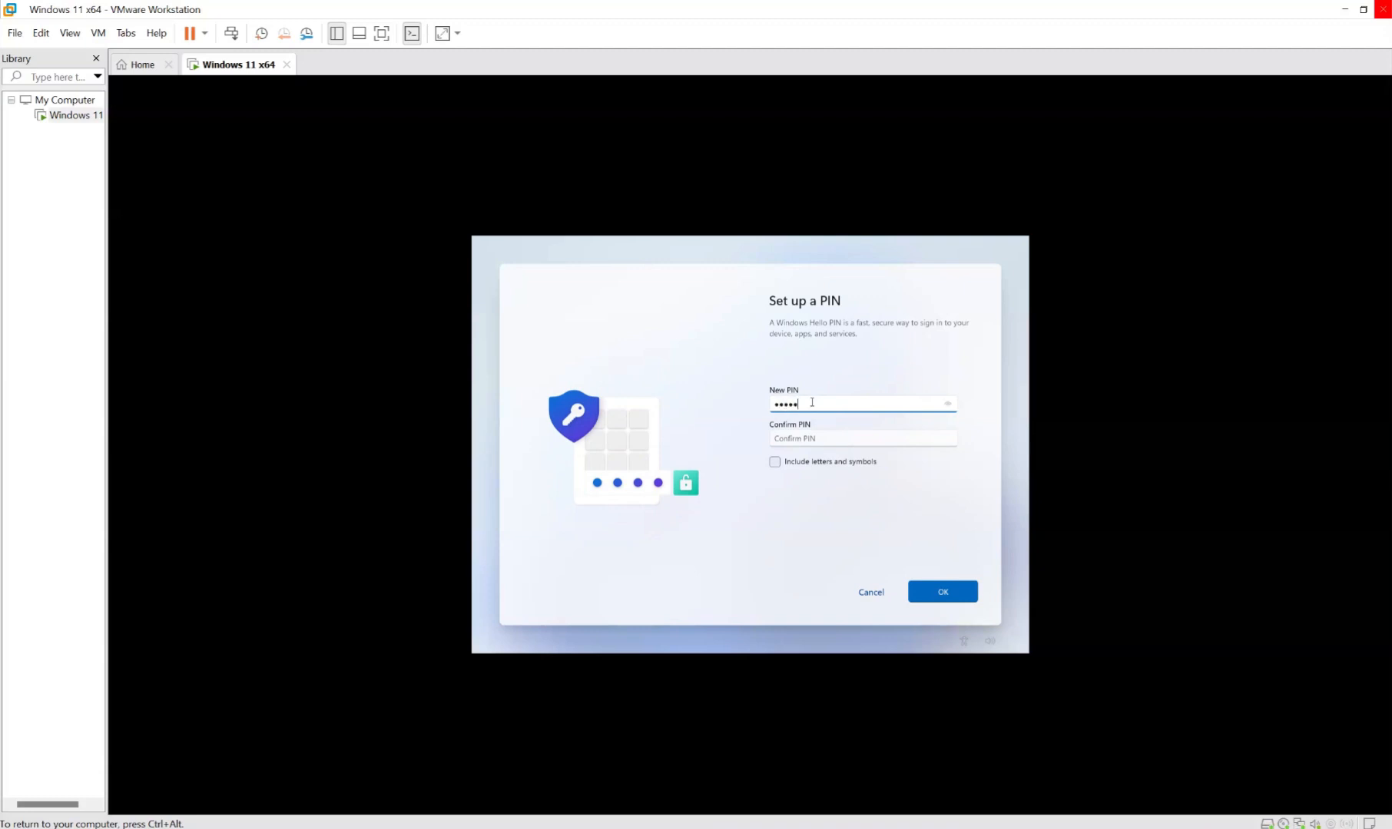
{"action": "type", "text": "•"}
{"action": "left_click", "coordinate": [801, 442]}
{"action": "type", "text": "••••••"}
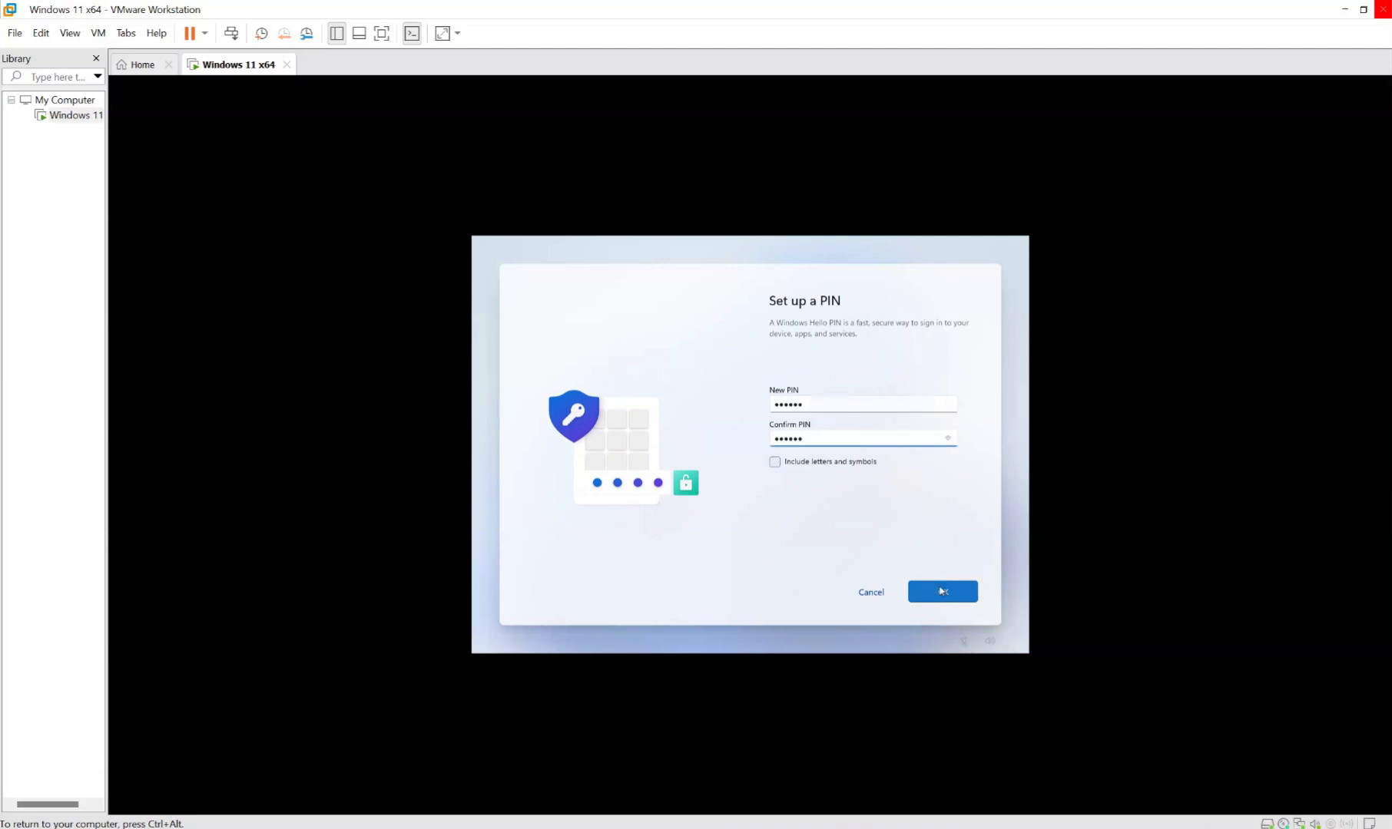
{"action": "left_click", "coordinate": [969, 591]}
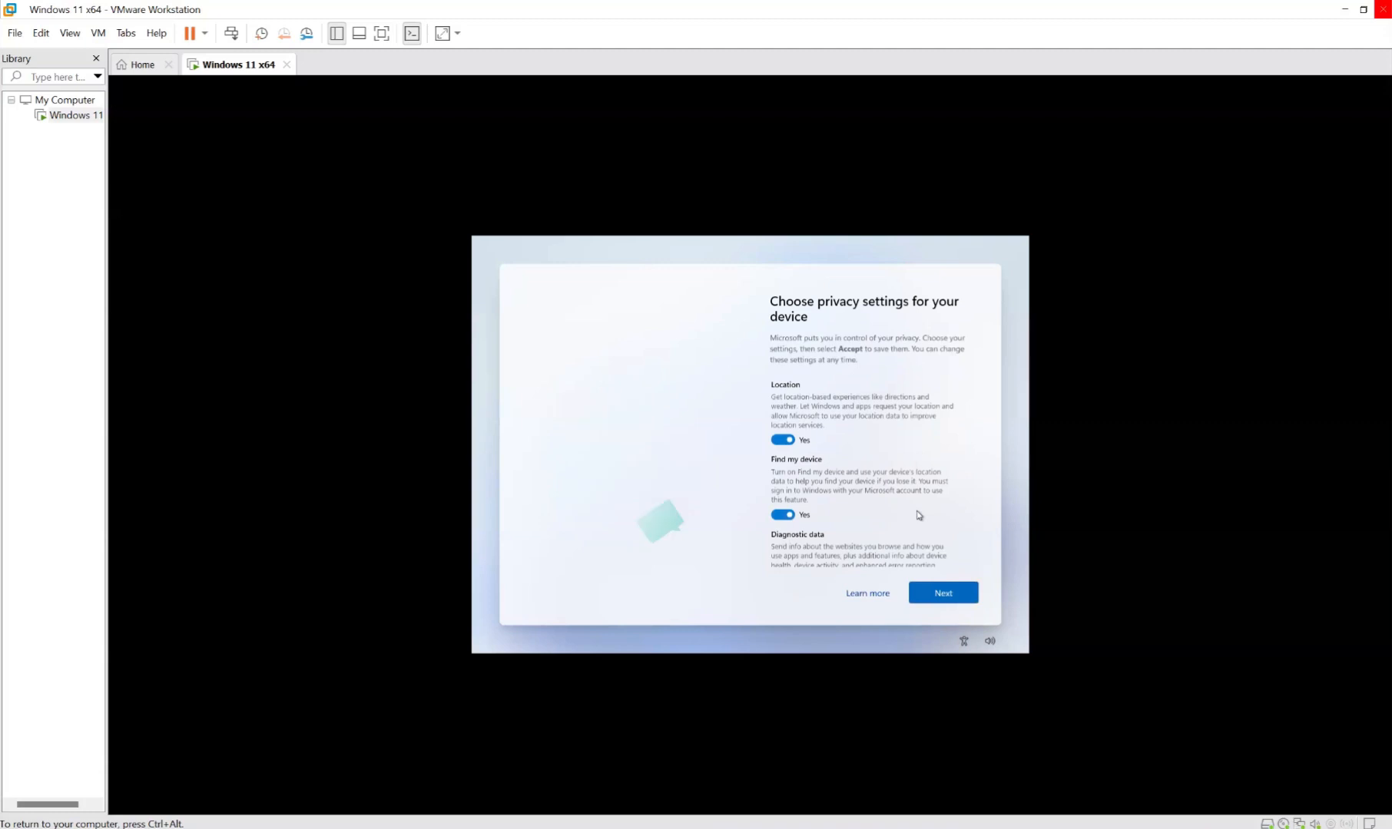
Accept the default privacy settings.
{"action": "scroll", "coordinate": [920, 514], "scroll_direction": "down", "scroll_amount": 3}
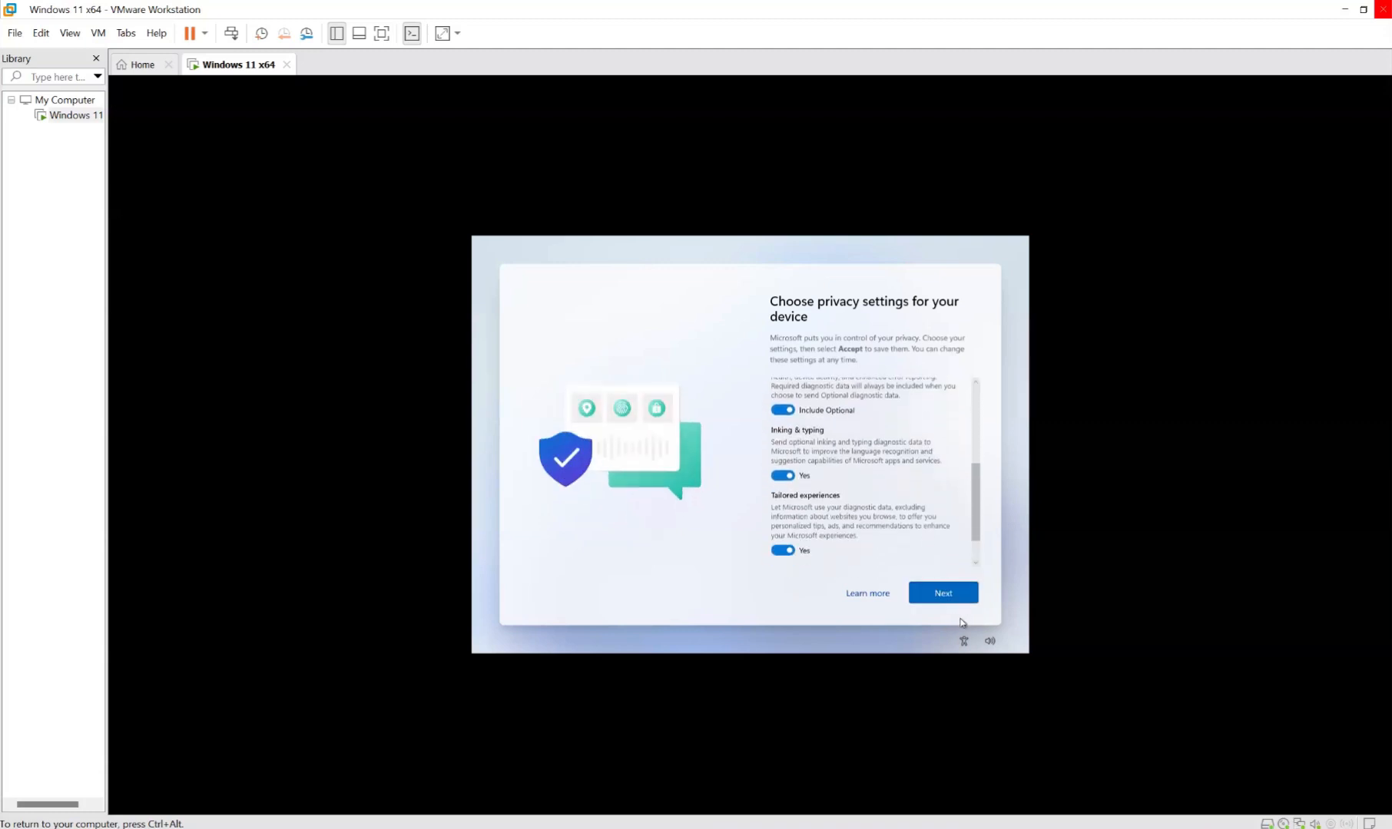
{"action": "left_click", "coordinate": [964, 599]}
{"action": "left_click", "coordinate": [964, 597]}
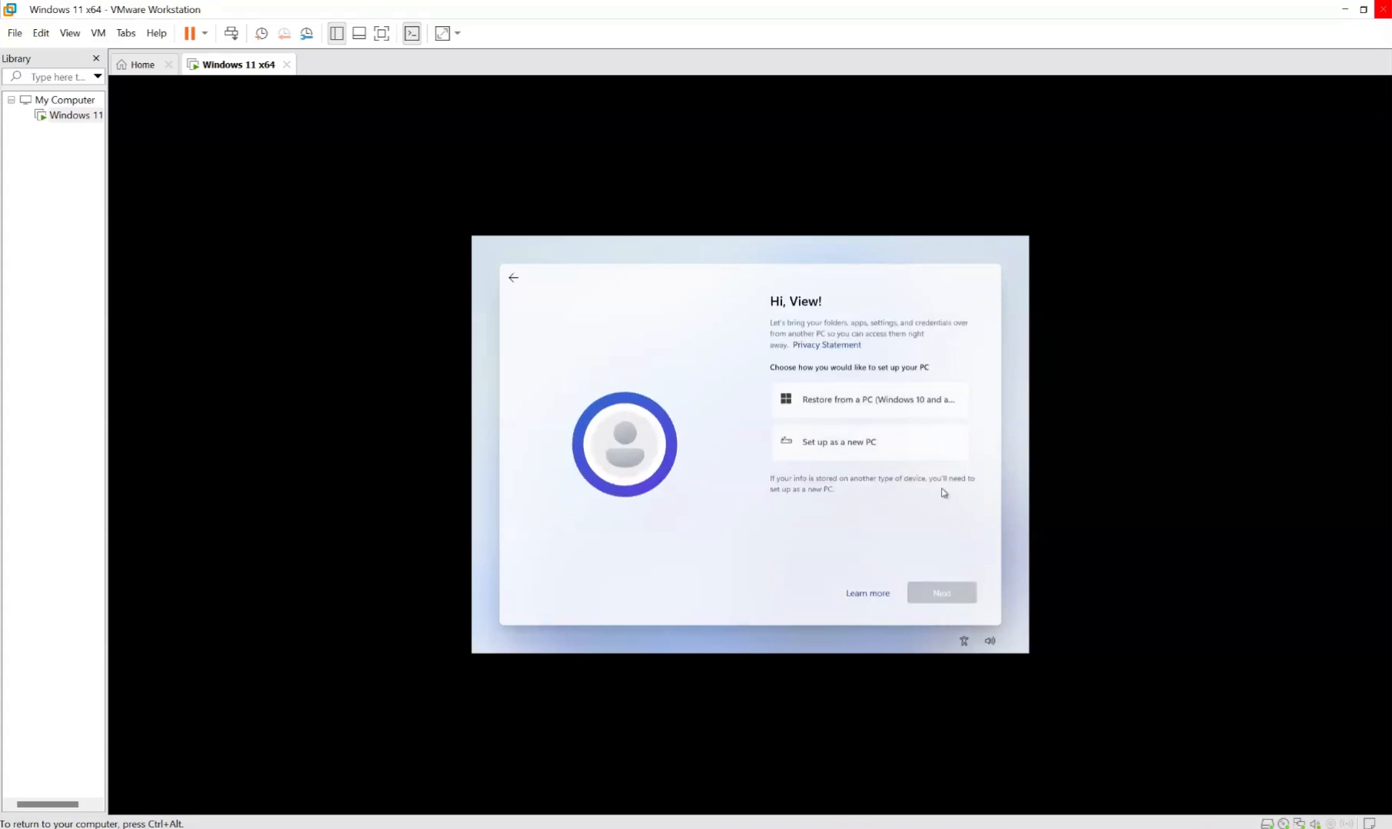
Set up as a new PC, decline both Microsoft 365 offers, and open the Start menu.
{"action": "left_click", "coordinate": [937, 459]}
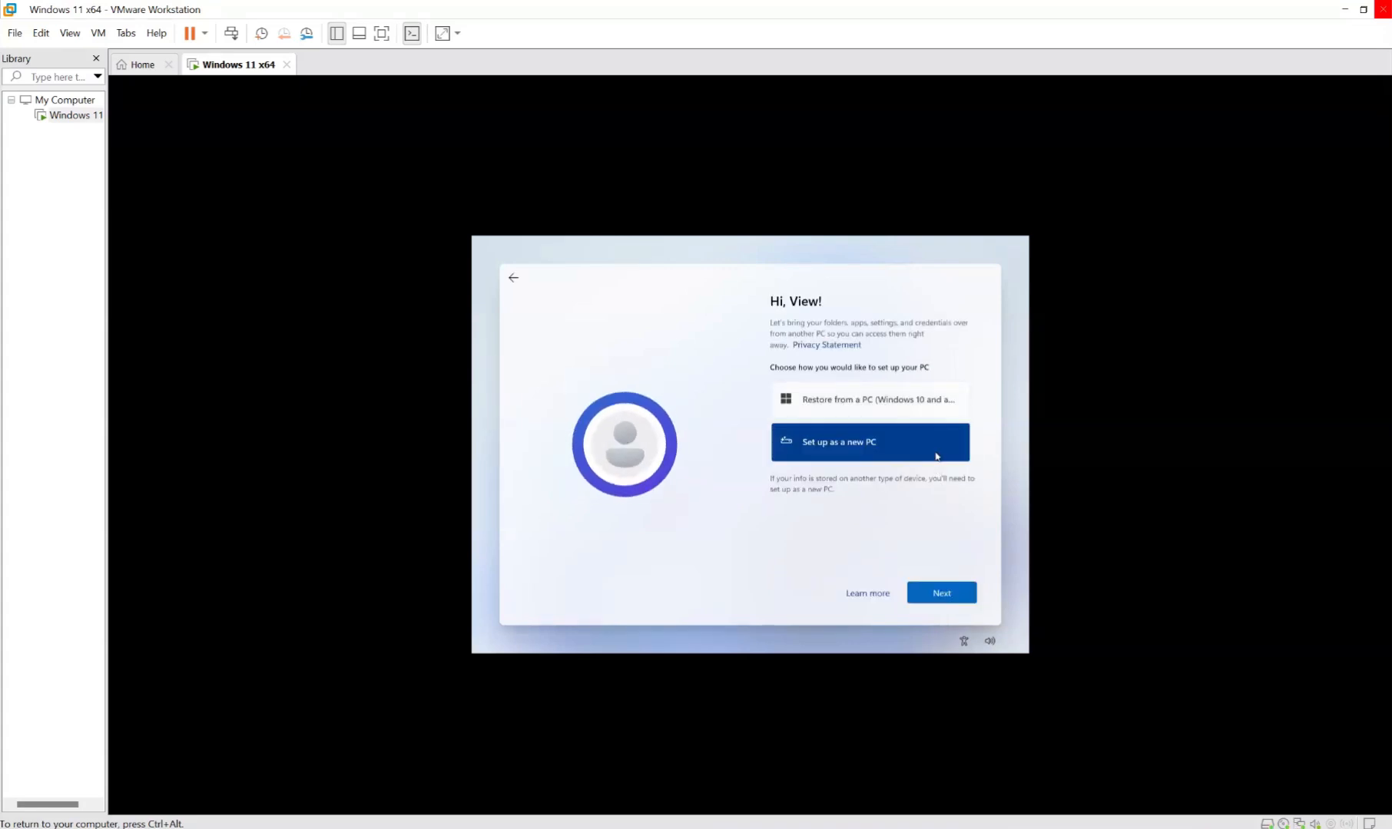
{"action": "left_click", "coordinate": [952, 604]}
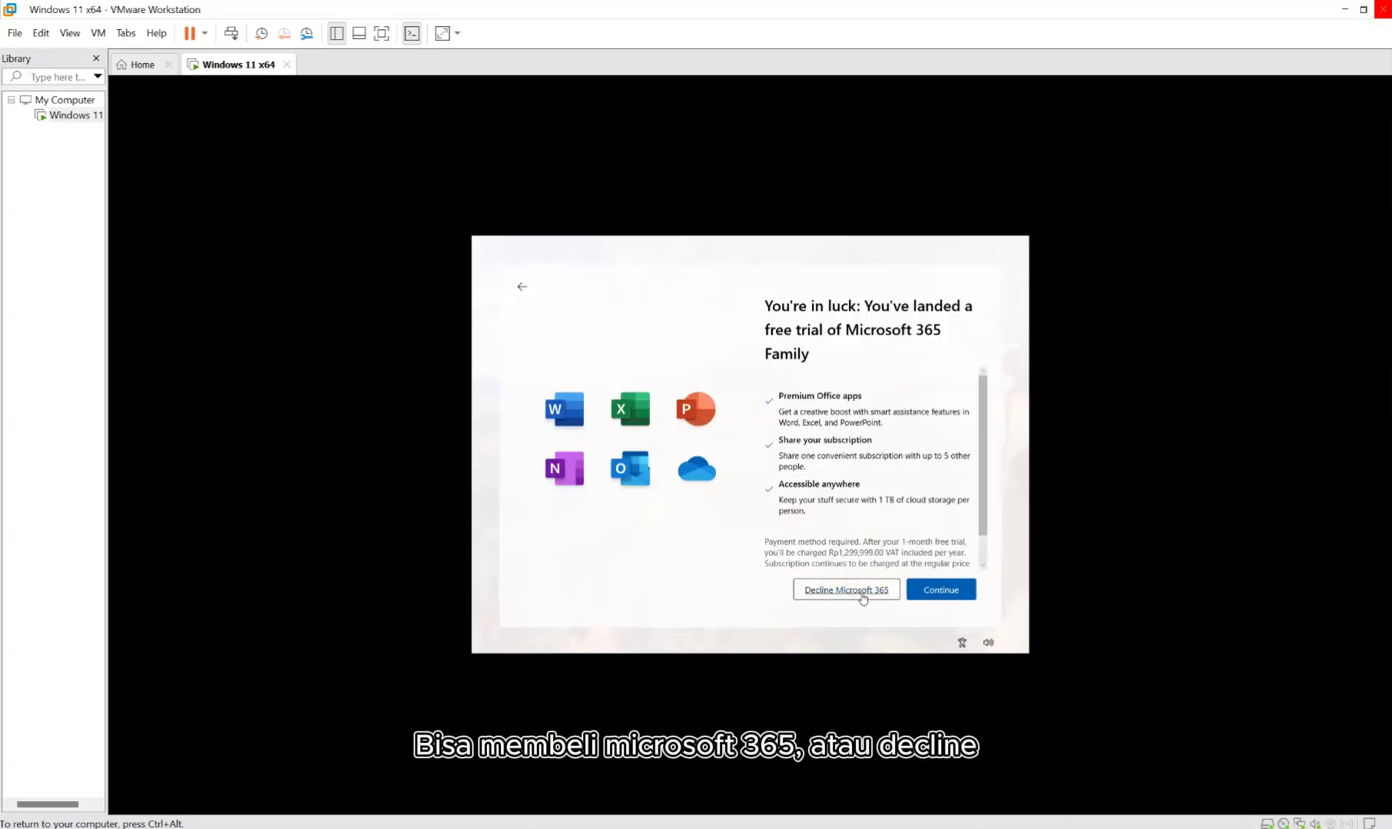
{"action": "left_click", "coordinate": [862, 597]}
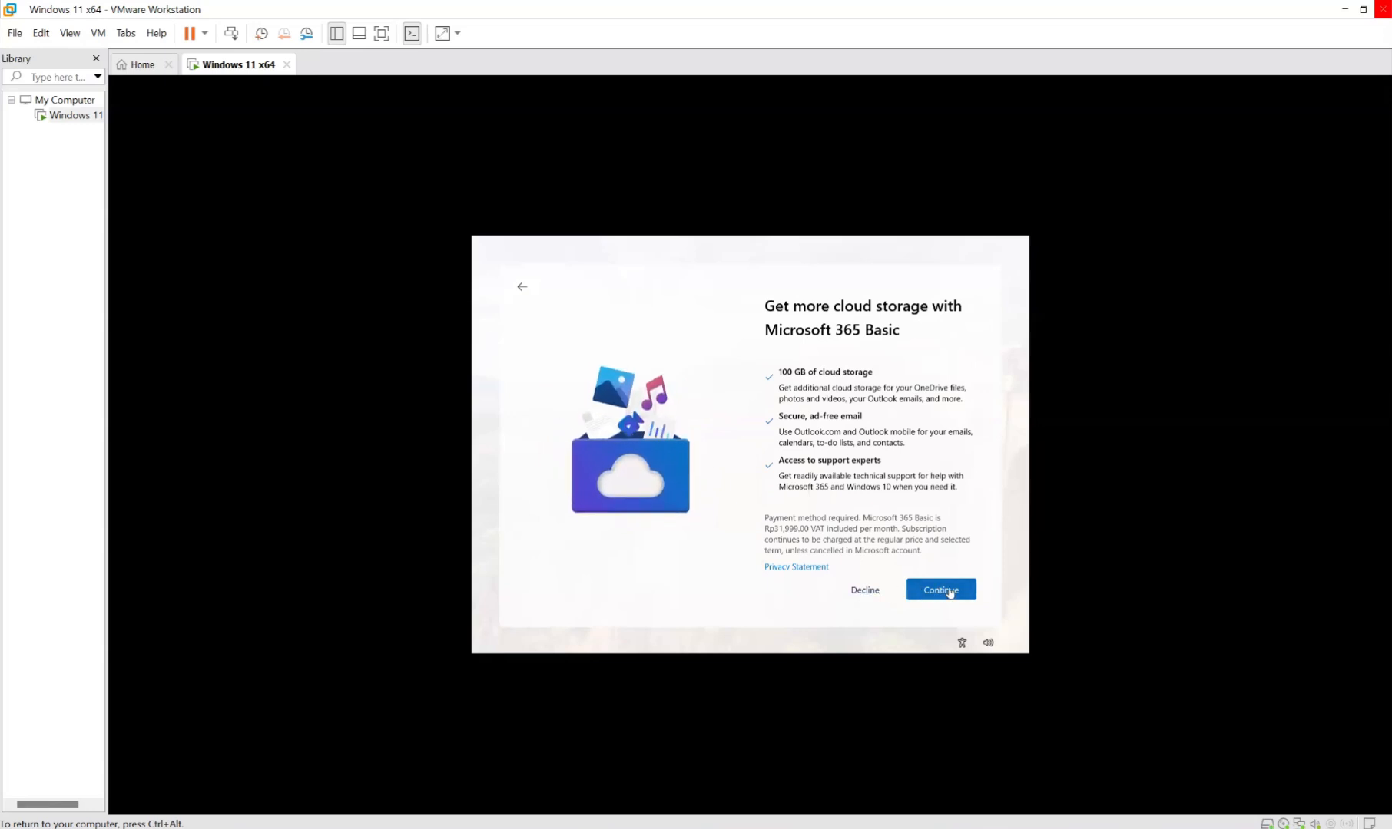
{"action": "left_click", "coordinate": [866, 593]}
{"action": "scroll", "coordinate": [883, 529], "scroll_direction": "down", "scroll_amount": 1}
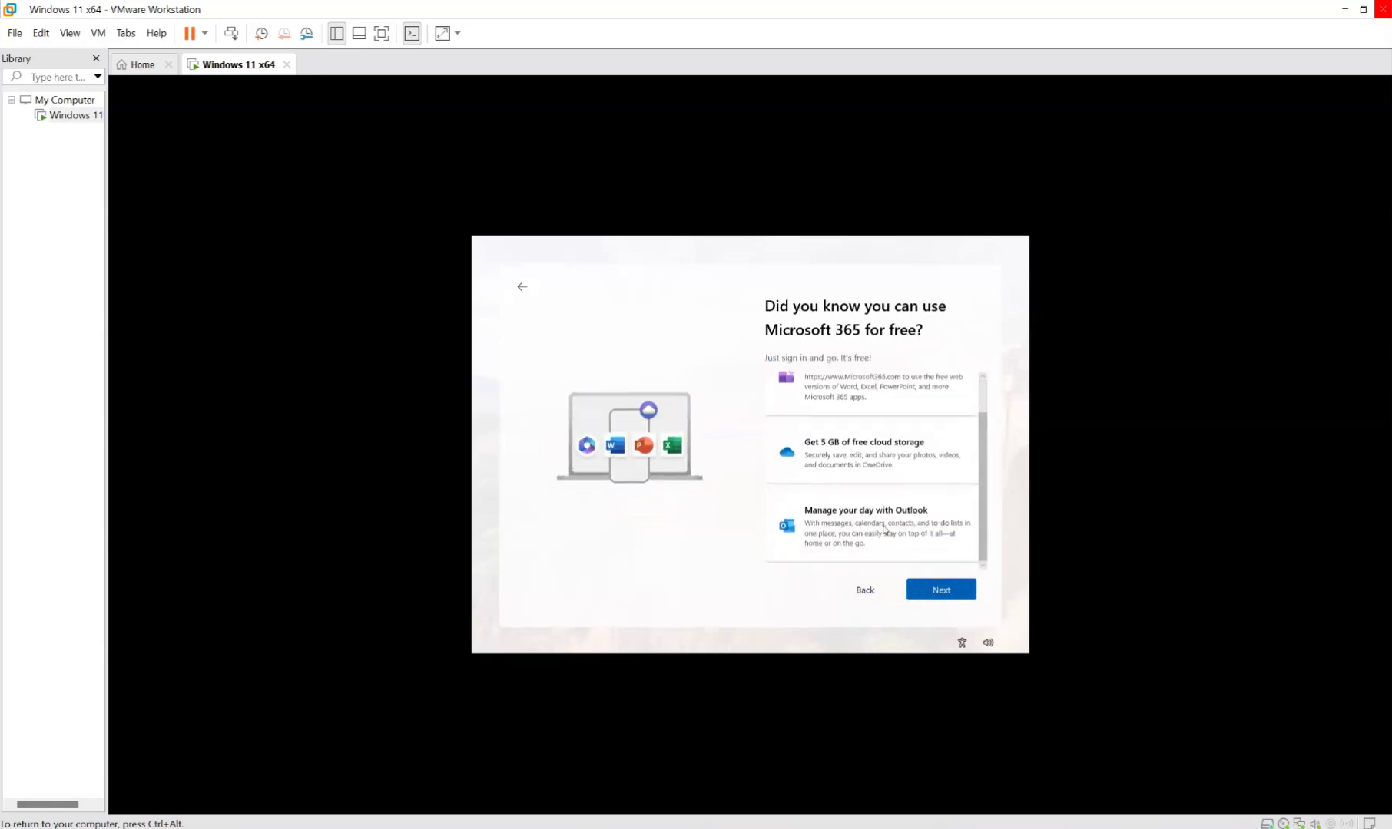
{"action": "left_click", "coordinate": [939, 596]}
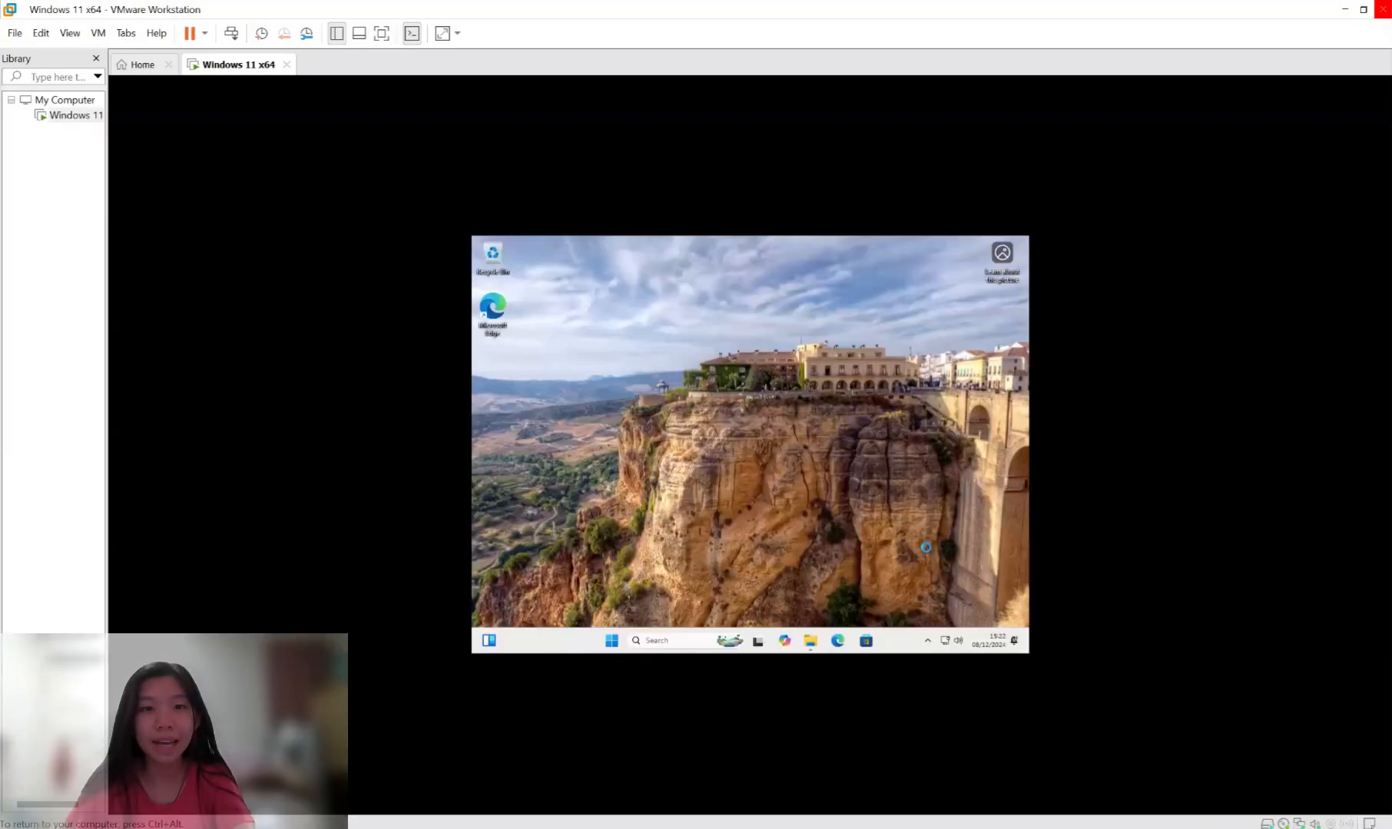
{"action": "key", "text": "super"}
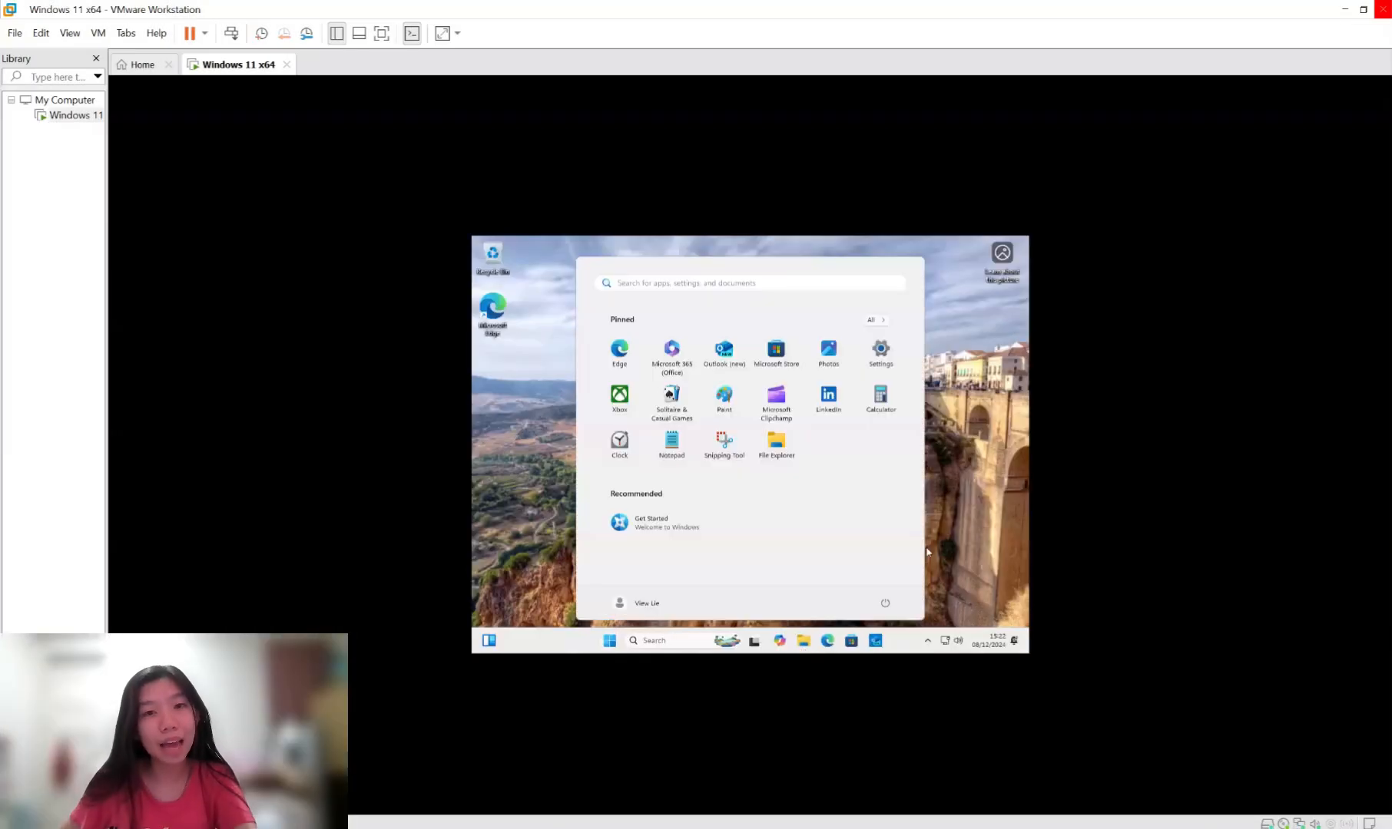
Reopen the Start menu in the Windows 11 guest and launch Edge past its first-run page.
{"action": "left_click", "coordinate": [981, 483]}
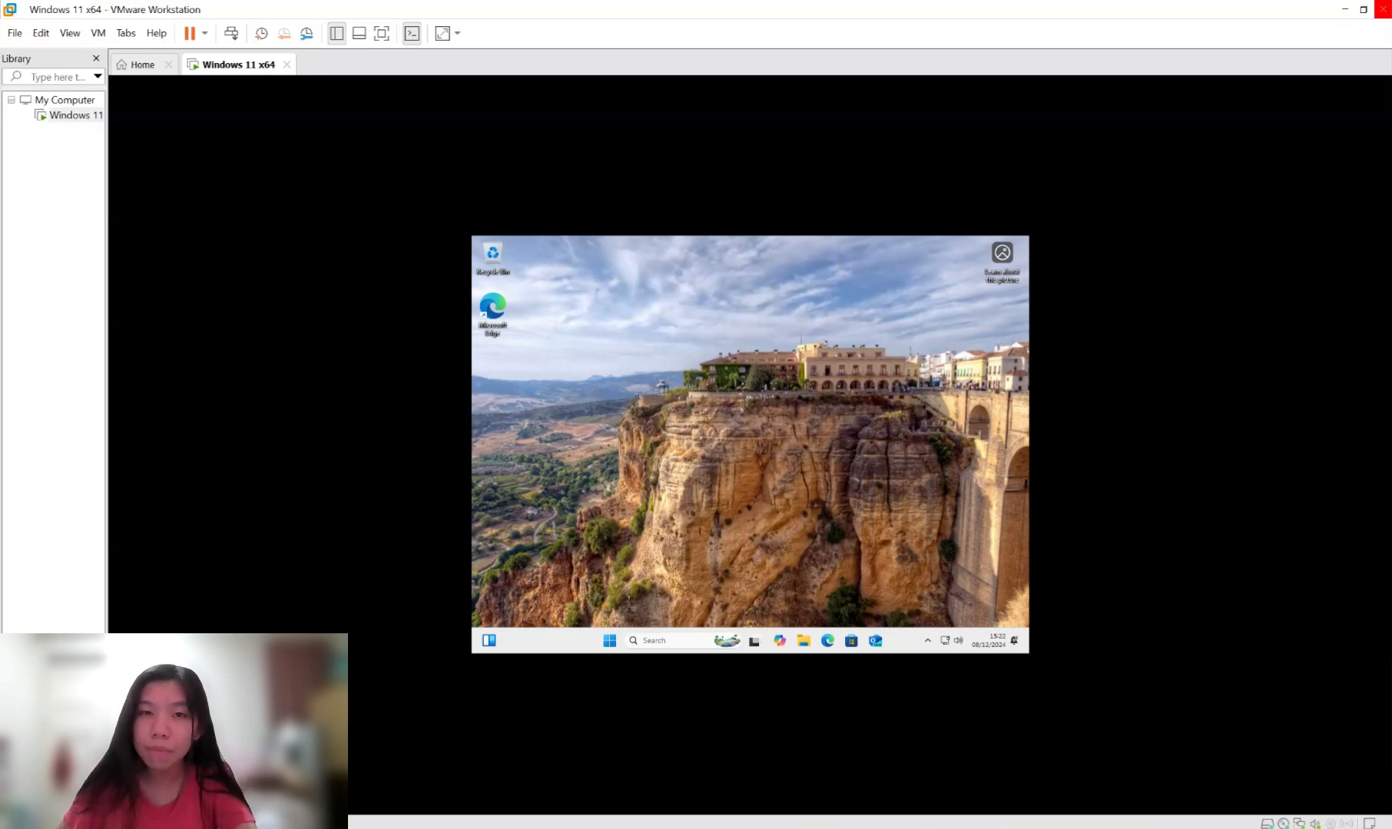
{"action": "left_click", "coordinate": [610, 642]}
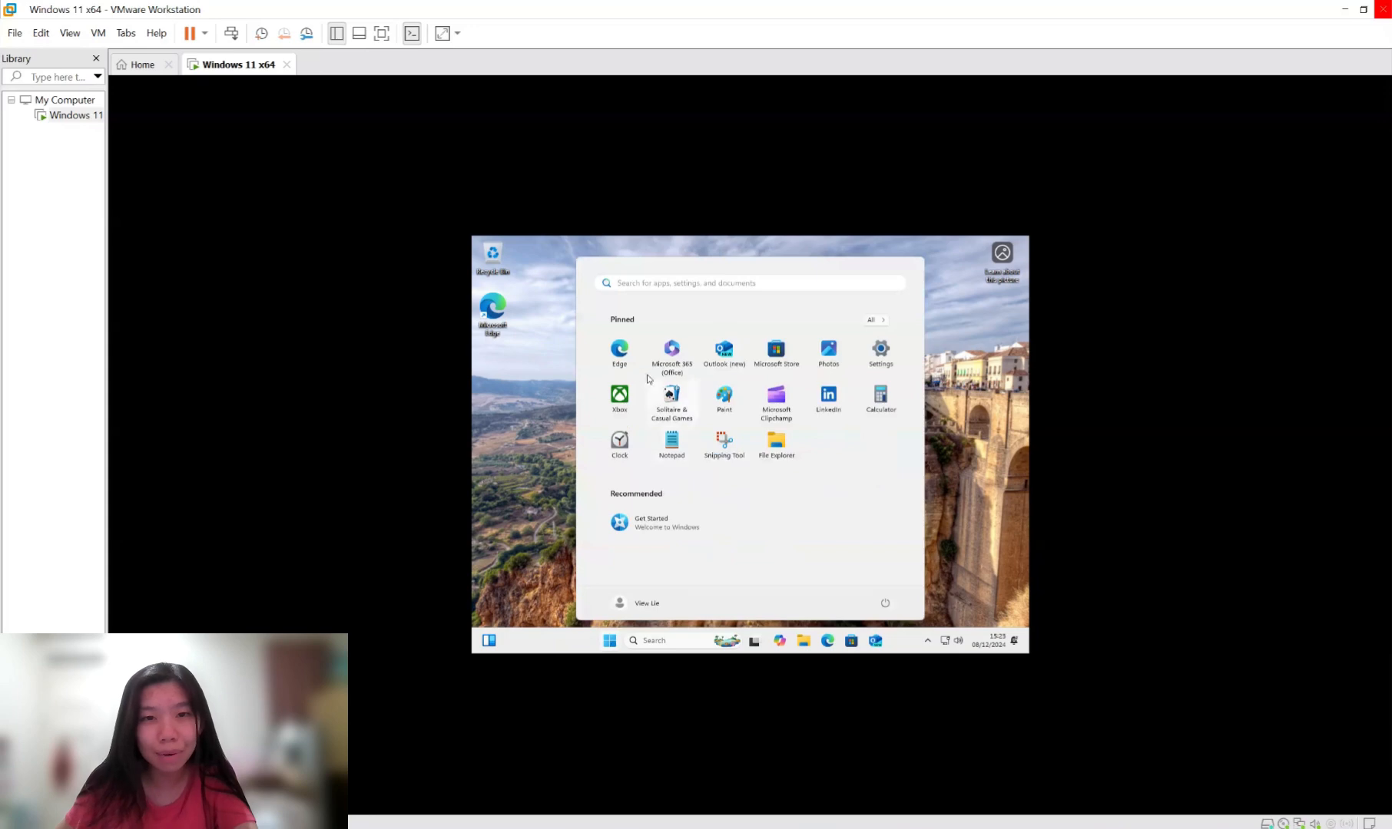
{"action": "left_click", "coordinate": [613, 352]}
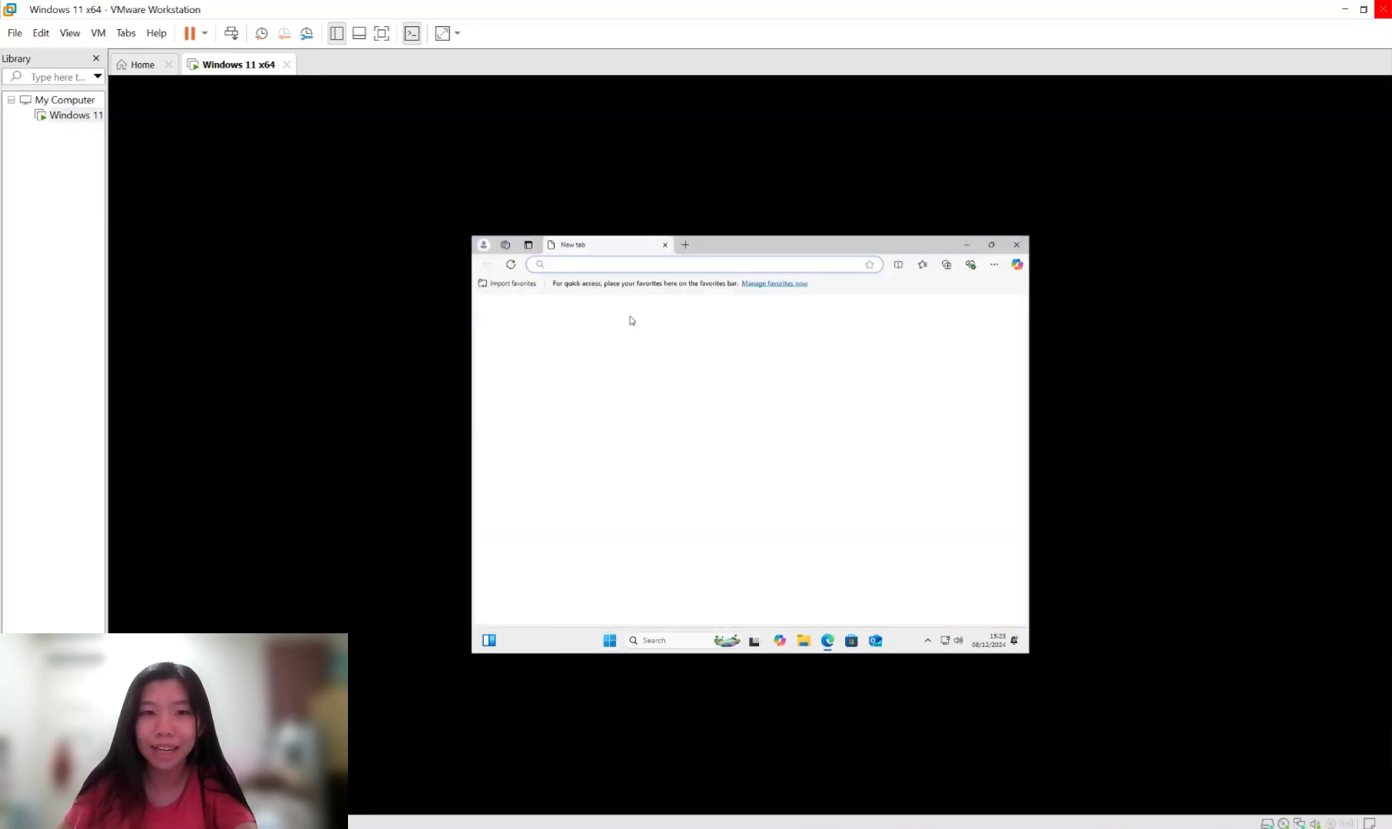
{"action": "left_click", "coordinate": [572, 570]}
Open and close the Microsoft Store, then launch Notepad from the Start menu.
{"action": "left_click", "coordinate": [851, 642]}
{"action": "left_click", "coordinate": [651, 641]}
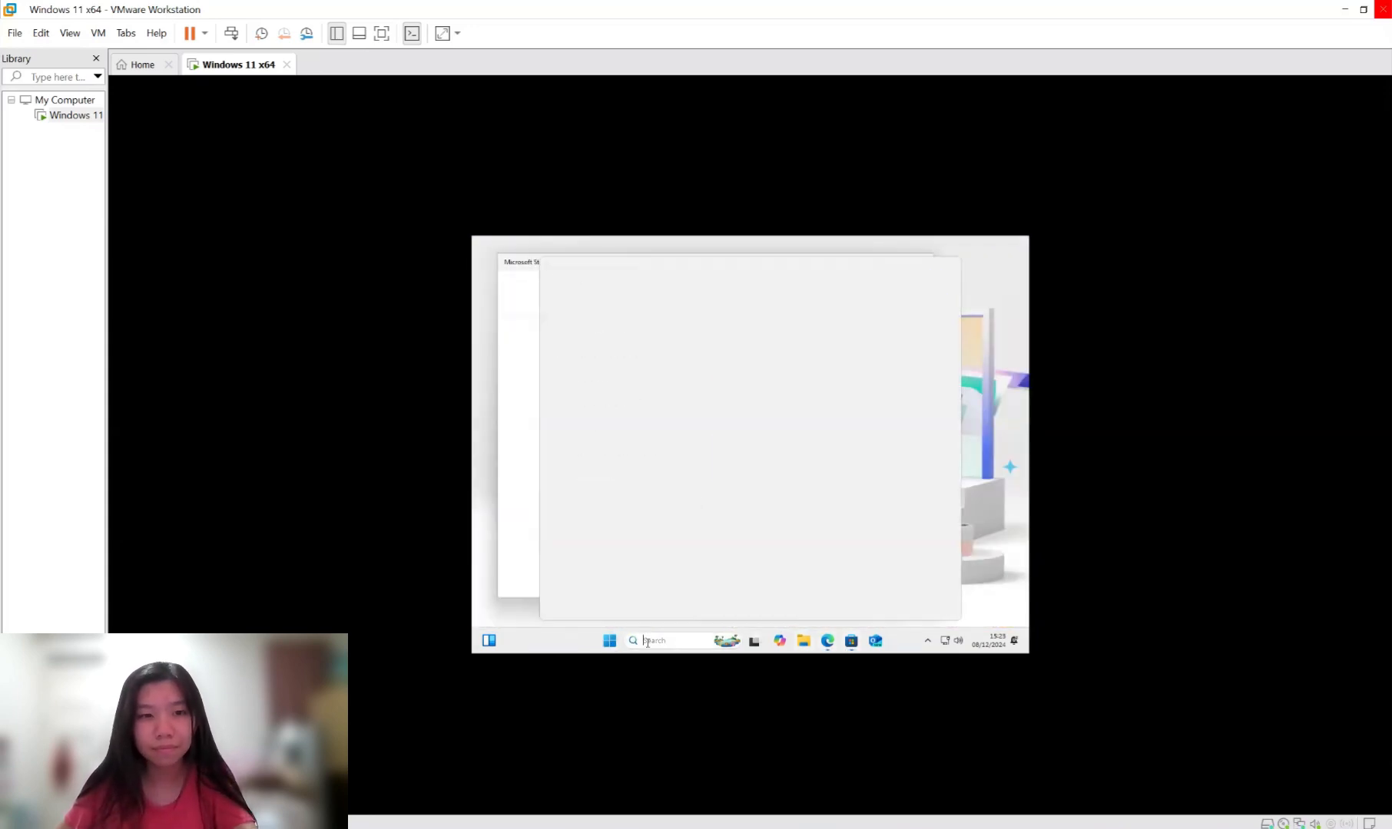
{"action": "left_click", "coordinate": [610, 641]}
{"action": "left_click", "coordinate": [671, 446]}
{"action": "left_click", "coordinate": [935, 262]}
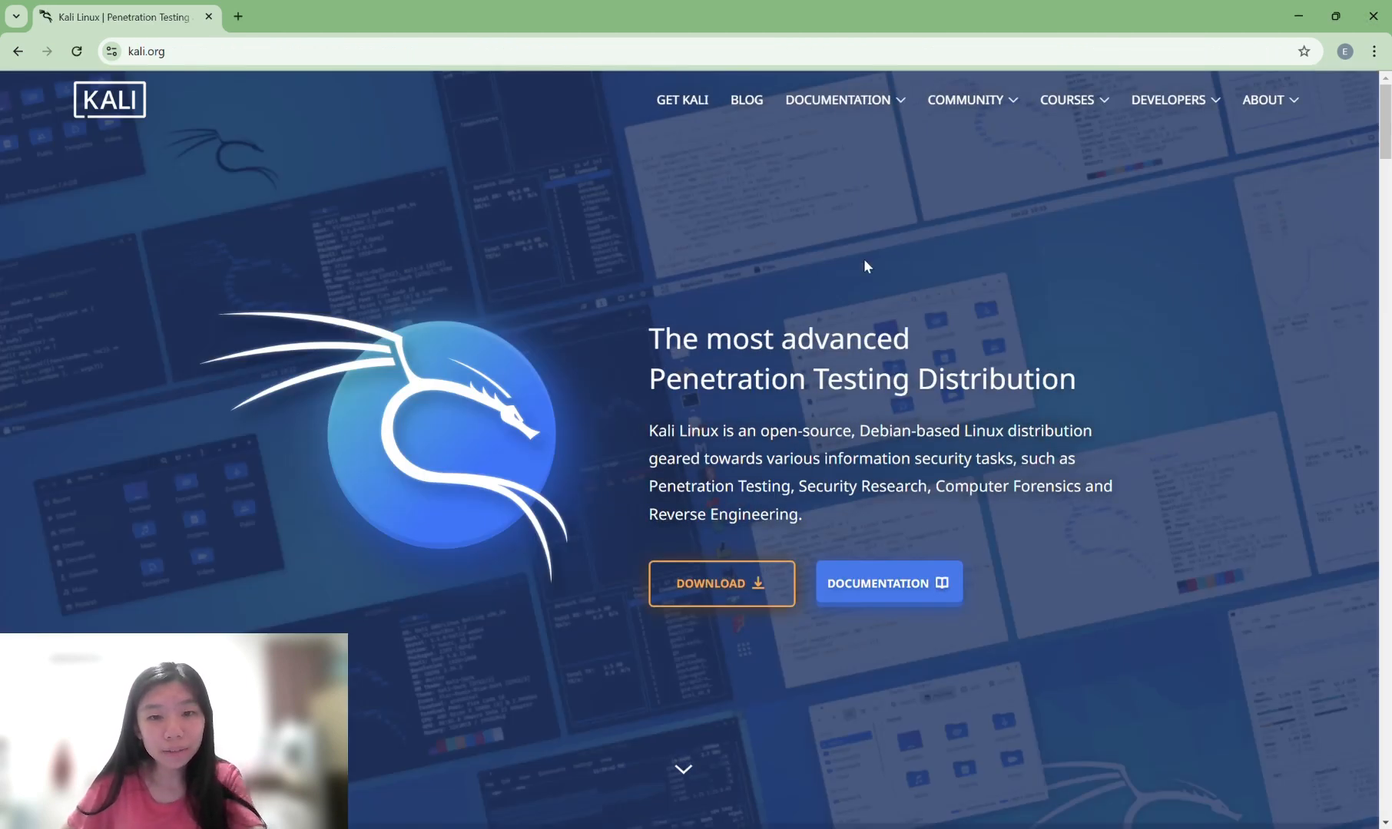
Download the 64-bit pre-built VMware image from kali.org's Virtual Machines page and check its progress.
{"action": "scroll", "coordinate": [814, 292], "scroll_direction": "down", "scroll_amount": 2}
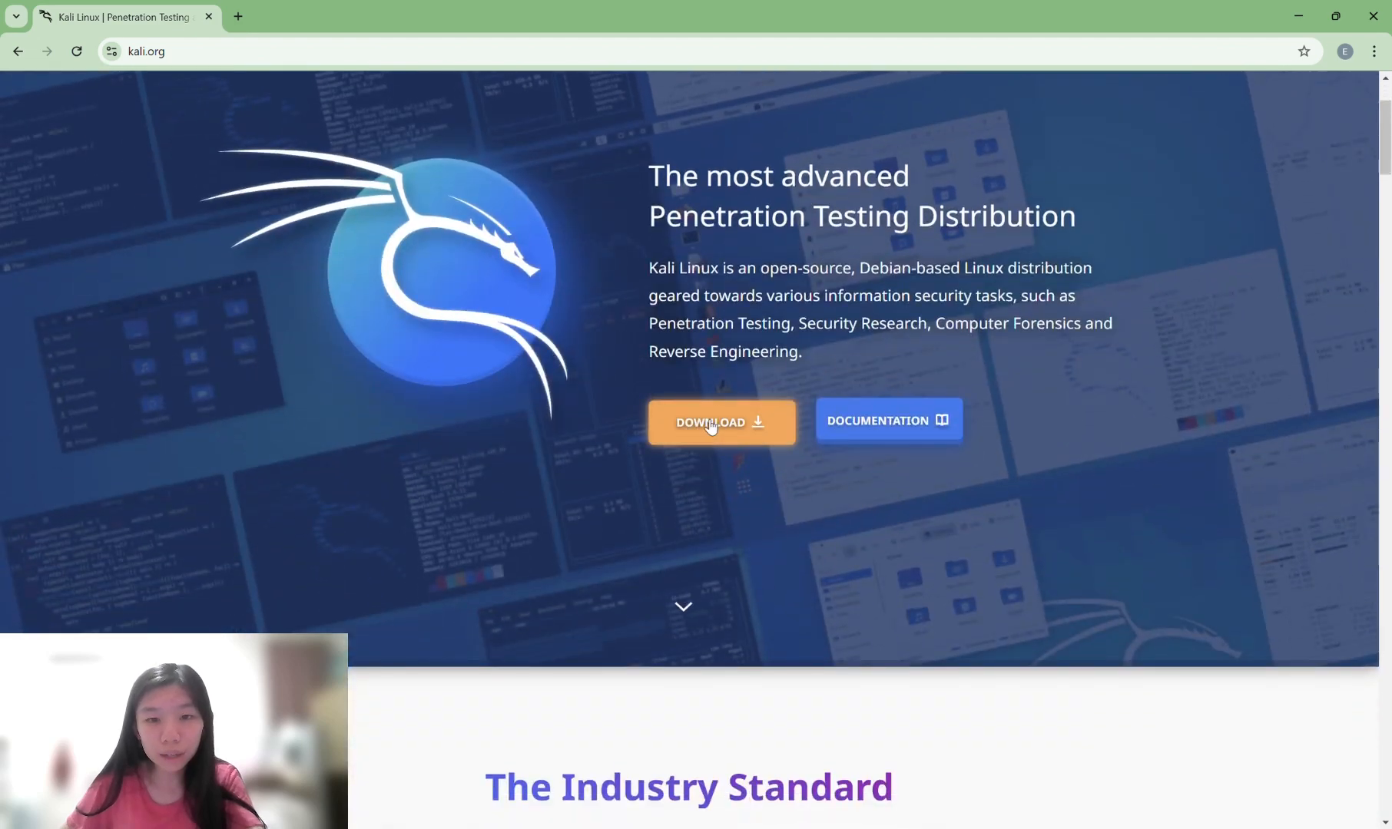
{"action": "left_click", "coordinate": [711, 427]}
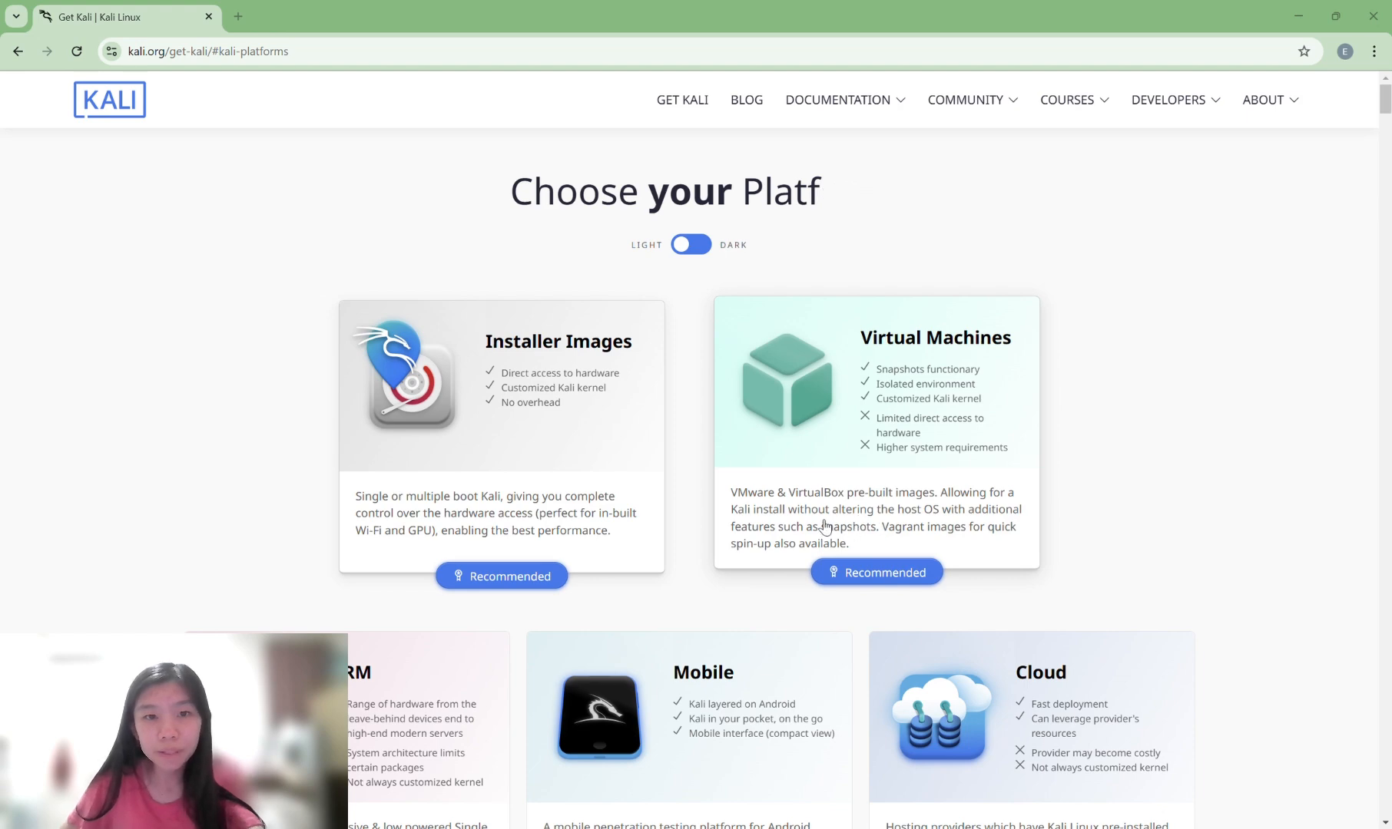
{"action": "left_click", "coordinate": [924, 493]}
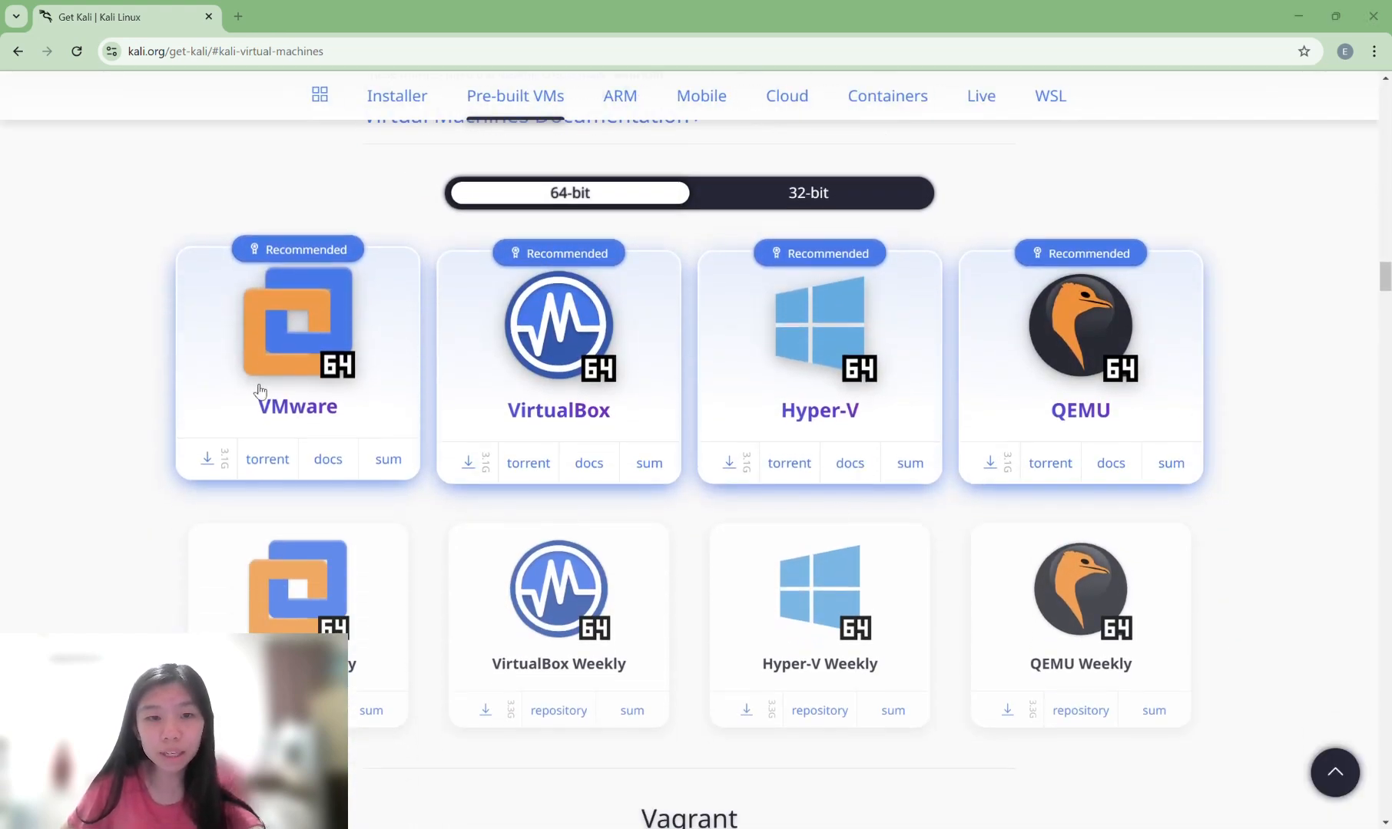
{"action": "left_click", "coordinate": [207, 461]}
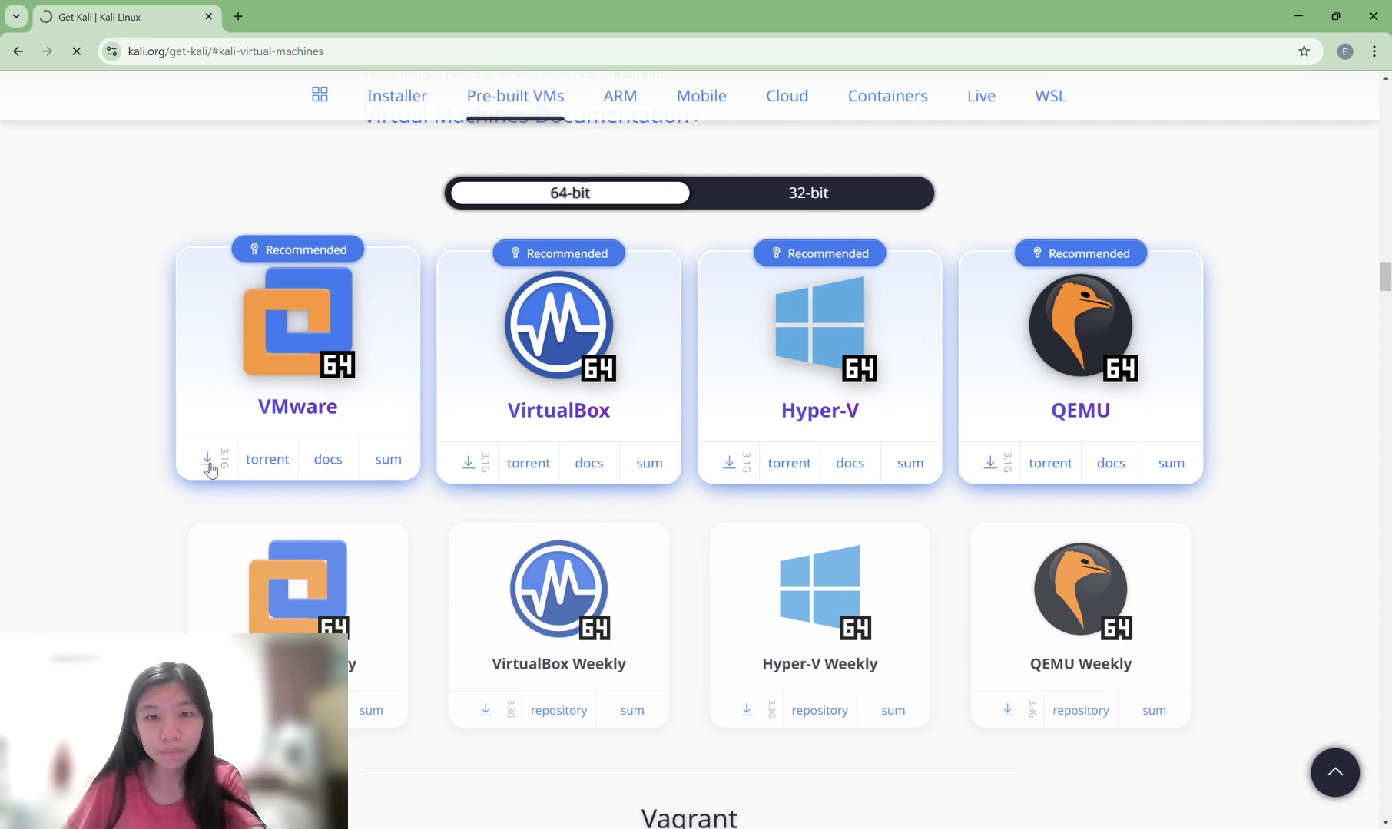
{"action": "left_click", "coordinate": [207, 461]}
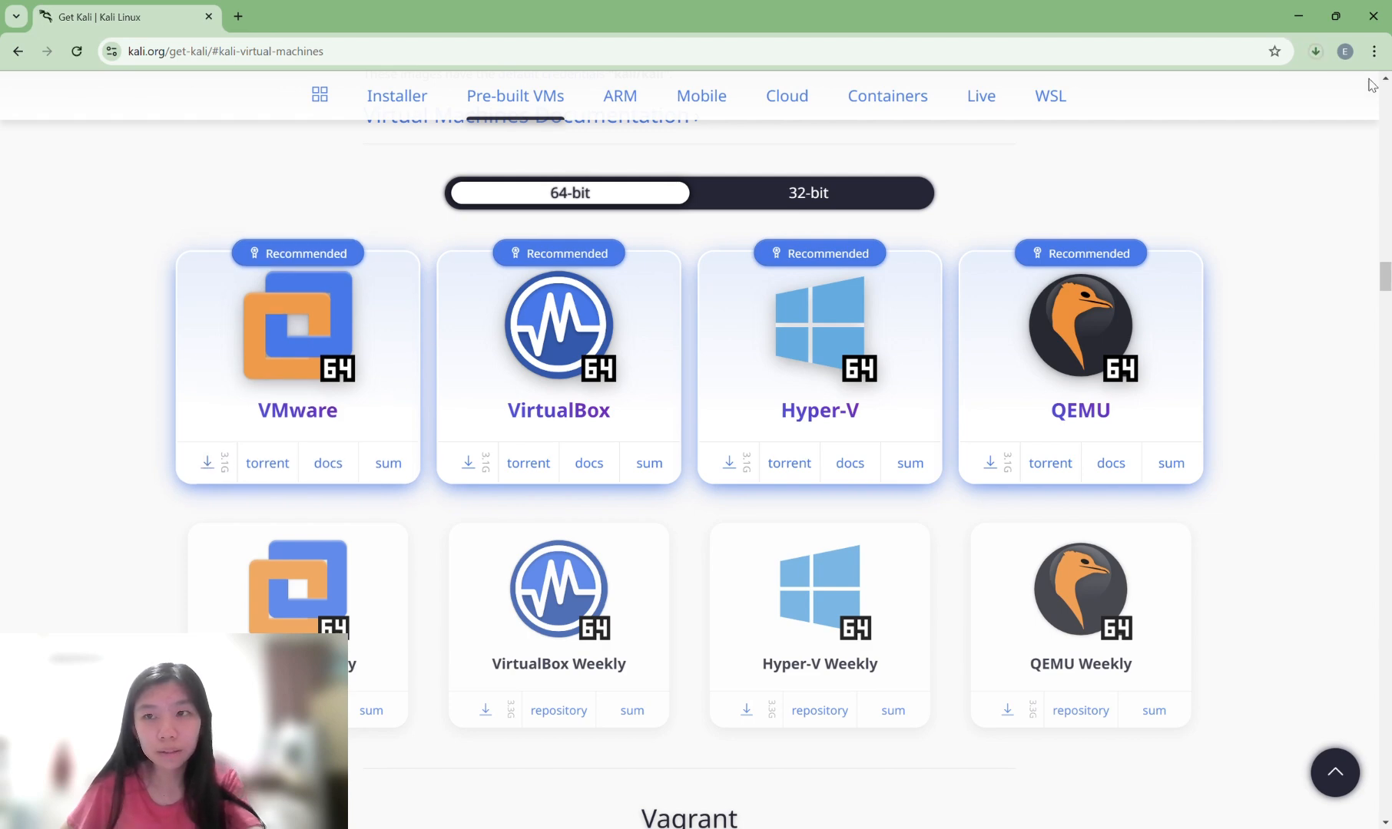
{"action": "left_click", "coordinate": [1315, 58]}
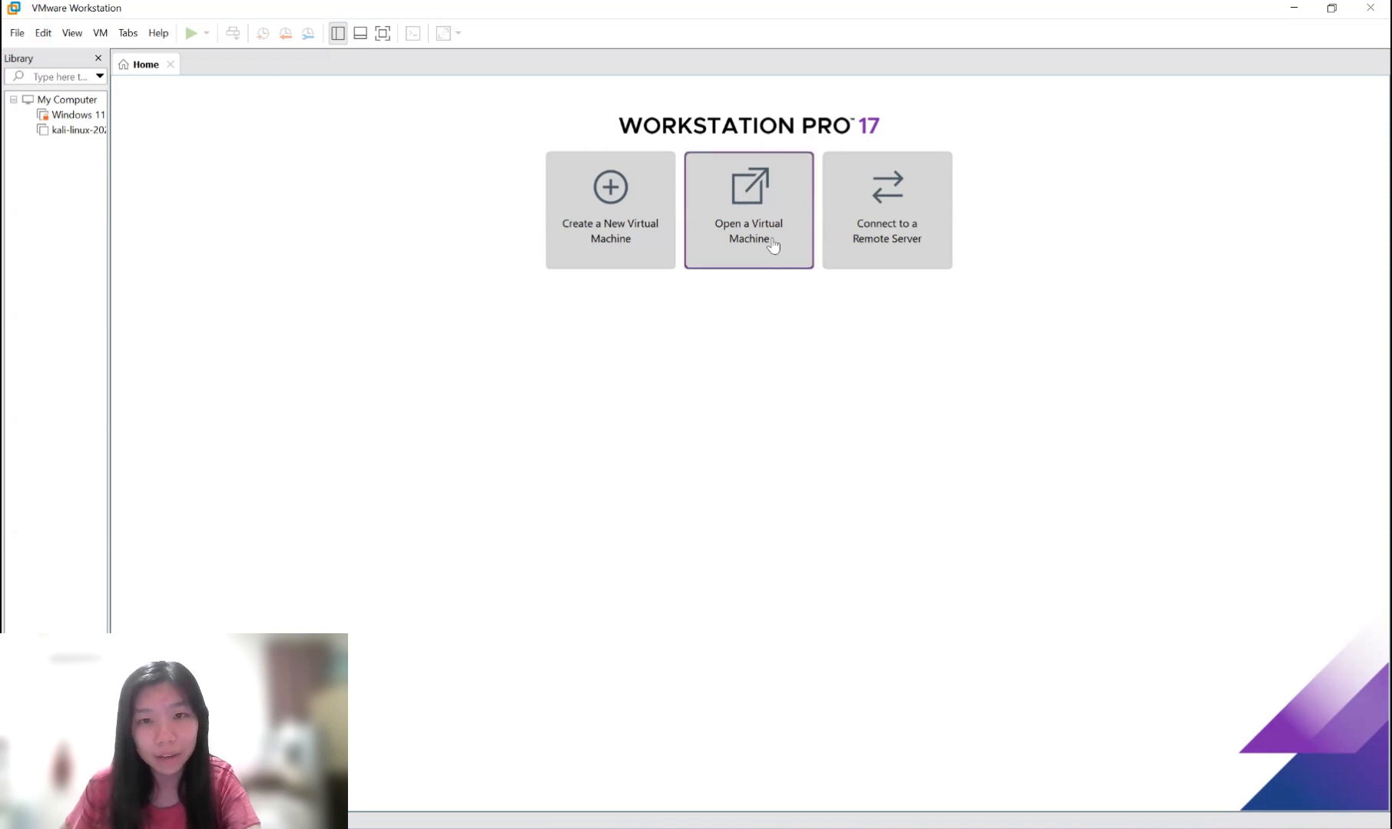
Open the kali-linux-2024.3-vmware-amd64 virtual machine file in VMware Workstation.
{"action": "left_click", "coordinate": [743, 208]}
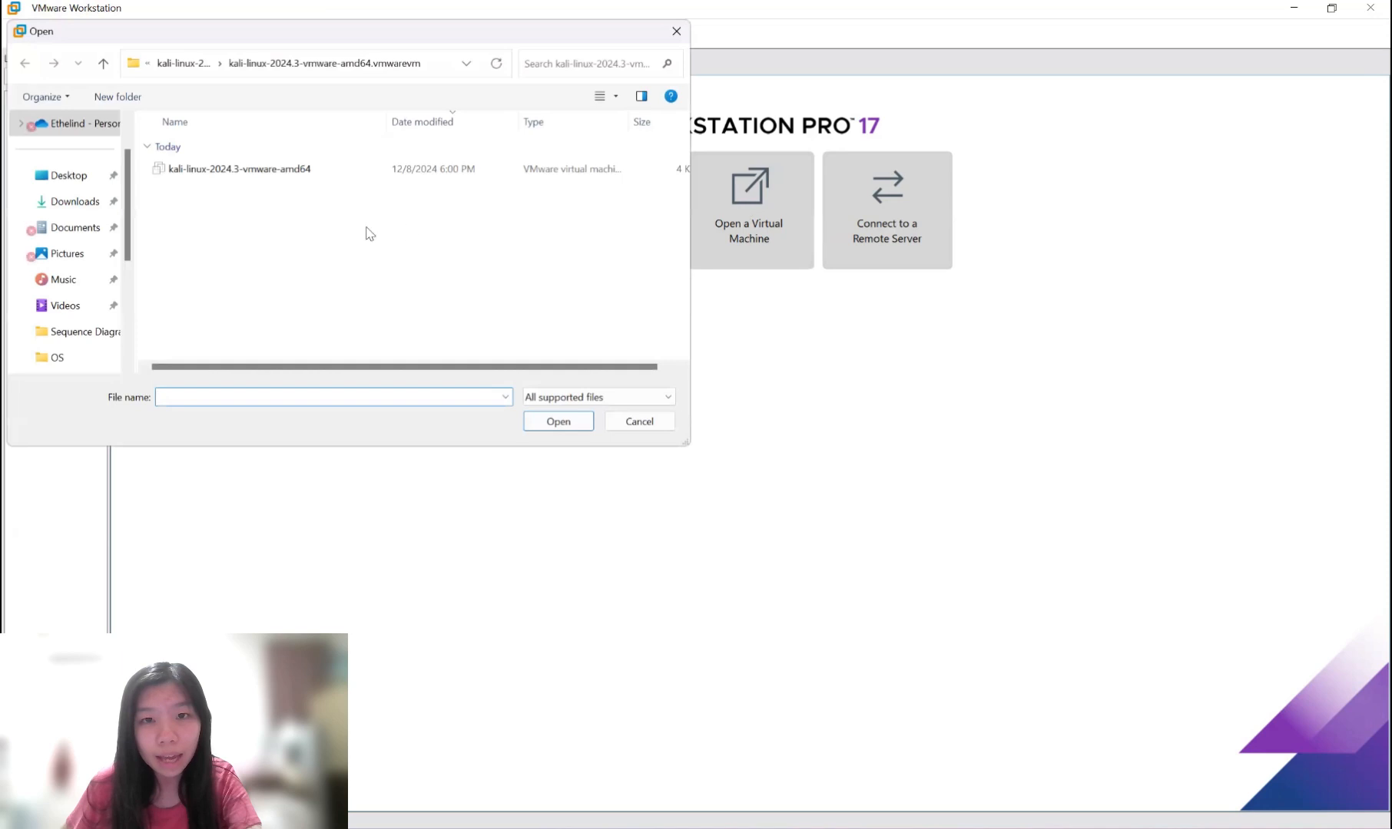
{"action": "left_click", "coordinate": [311, 173]}
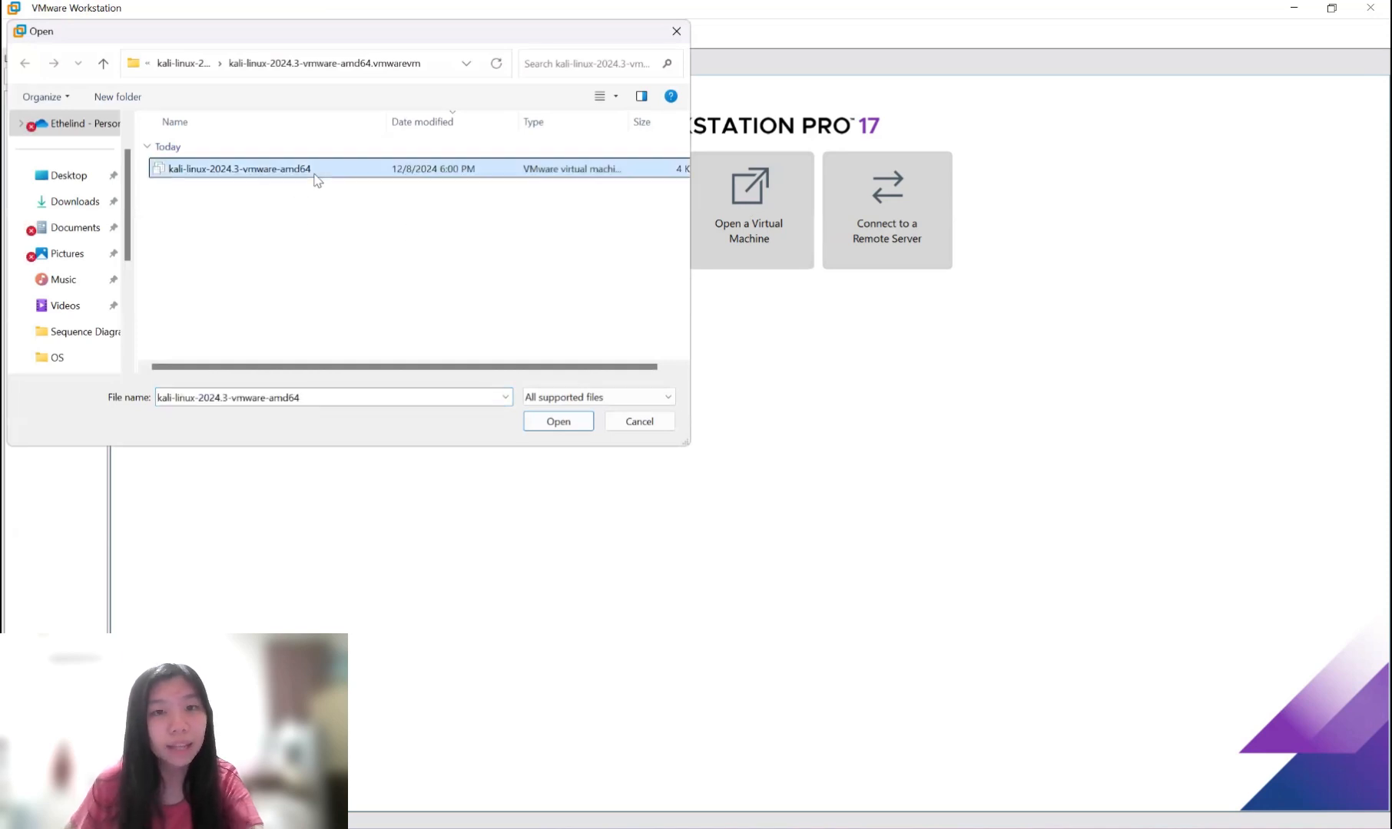
{"action": "double_click", "coordinate": [315, 172]}
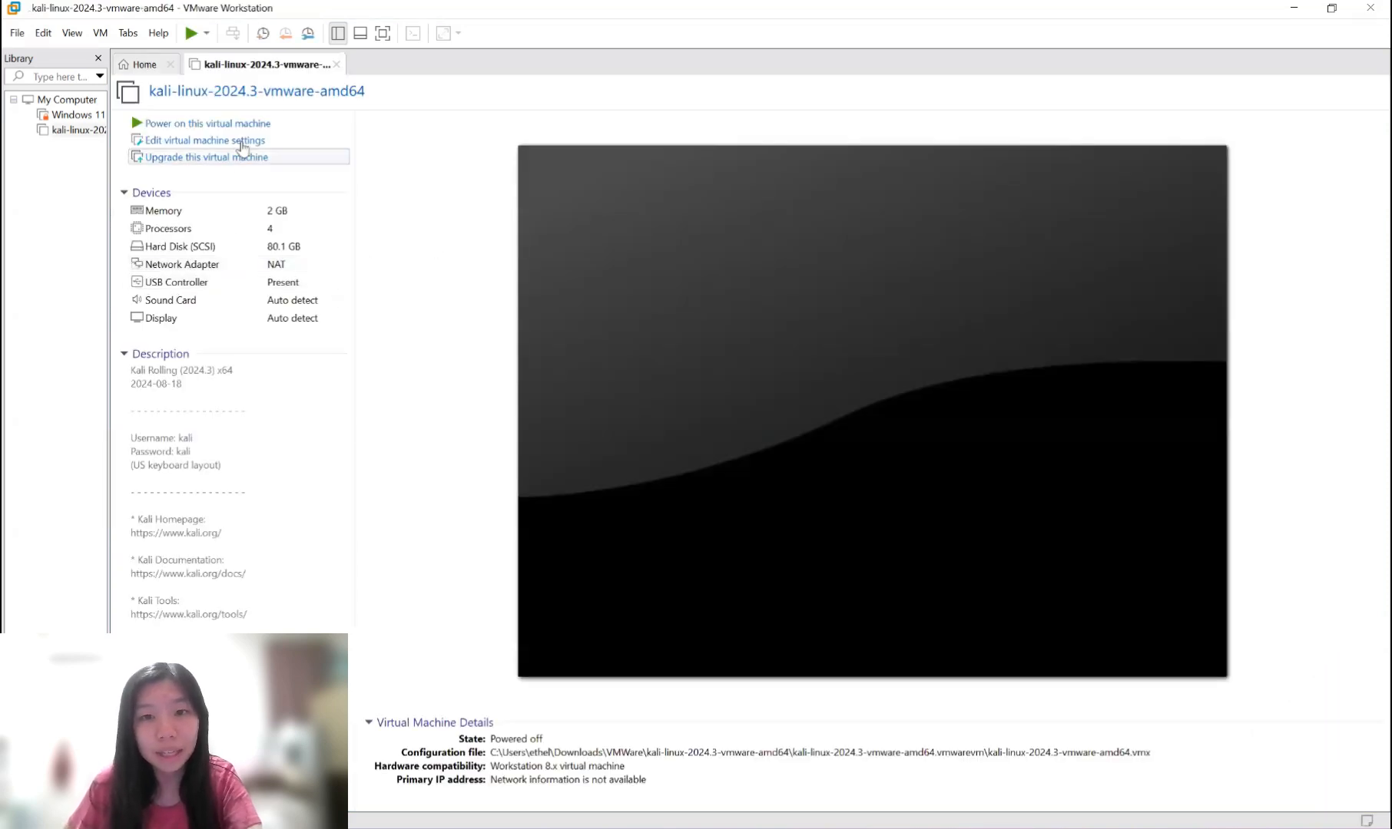
Review the Kali VM's processor, hard disk, network adapter and sound card settings without changing them.
{"action": "left_click", "coordinate": [268, 143]}
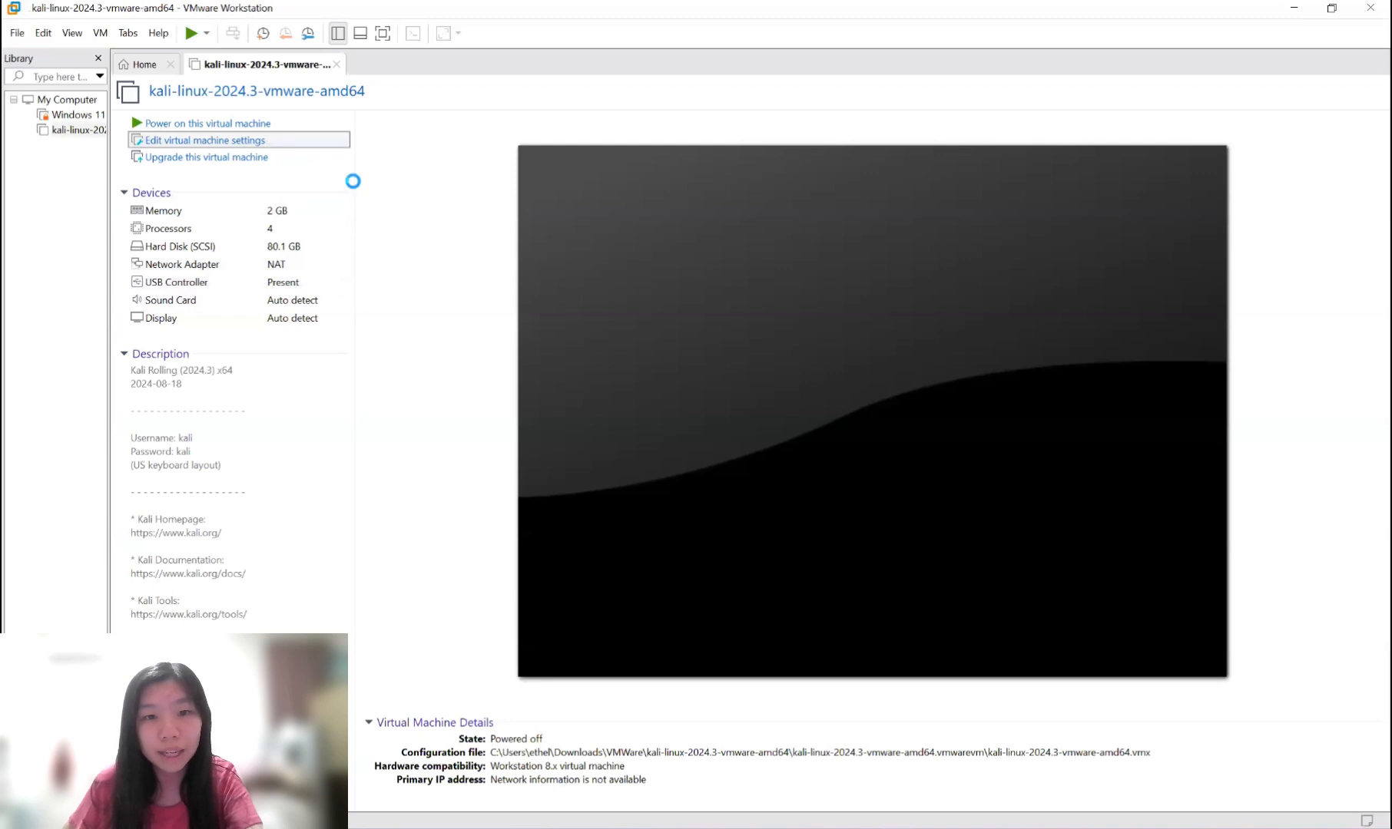
{"action": "left_click", "coordinate": [537, 212]}
{"action": "left_click", "coordinate": [537, 224]}
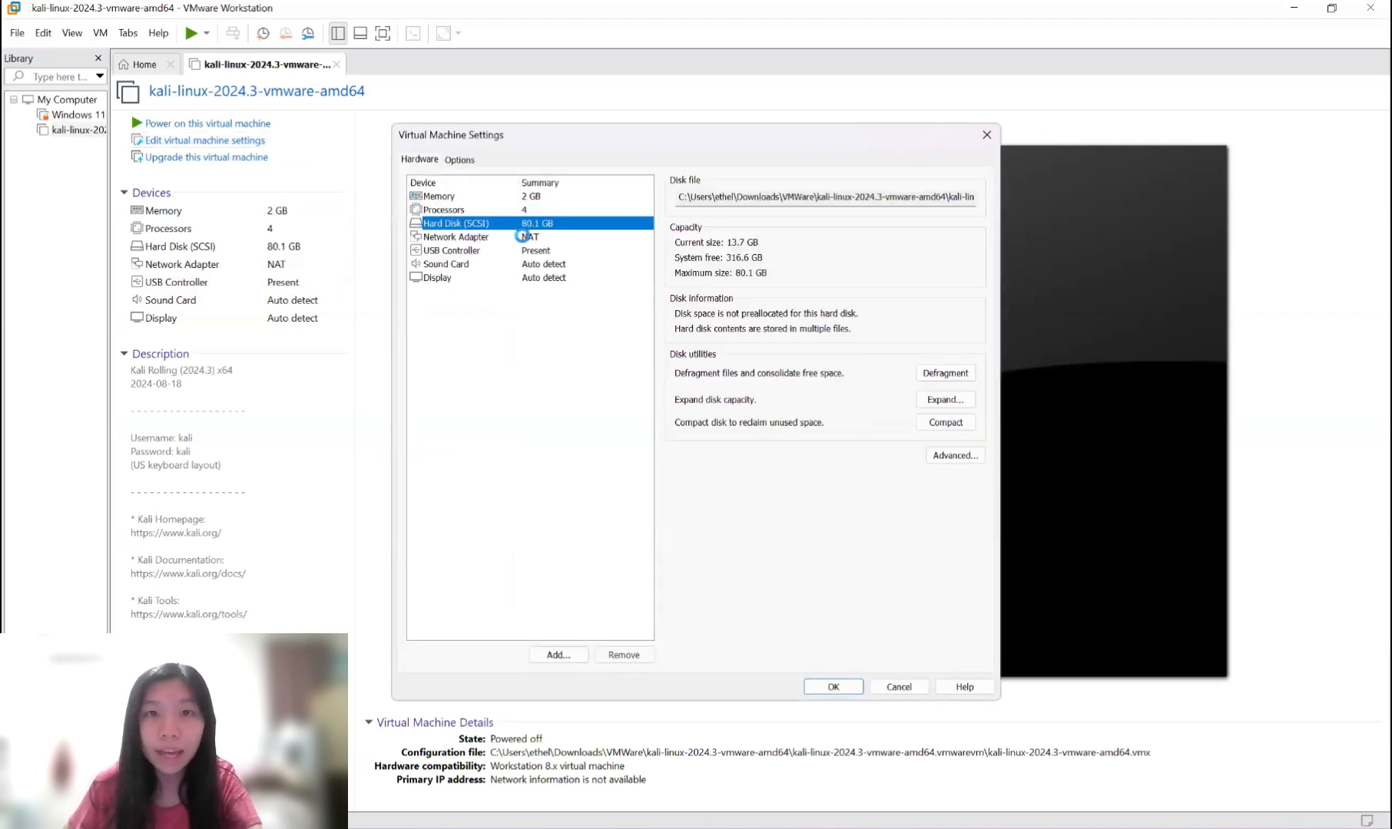
{"action": "left_click", "coordinate": [537, 237]}
{"action": "left_click", "coordinate": [536, 263]}
{"action": "left_click", "coordinate": [833, 688]}
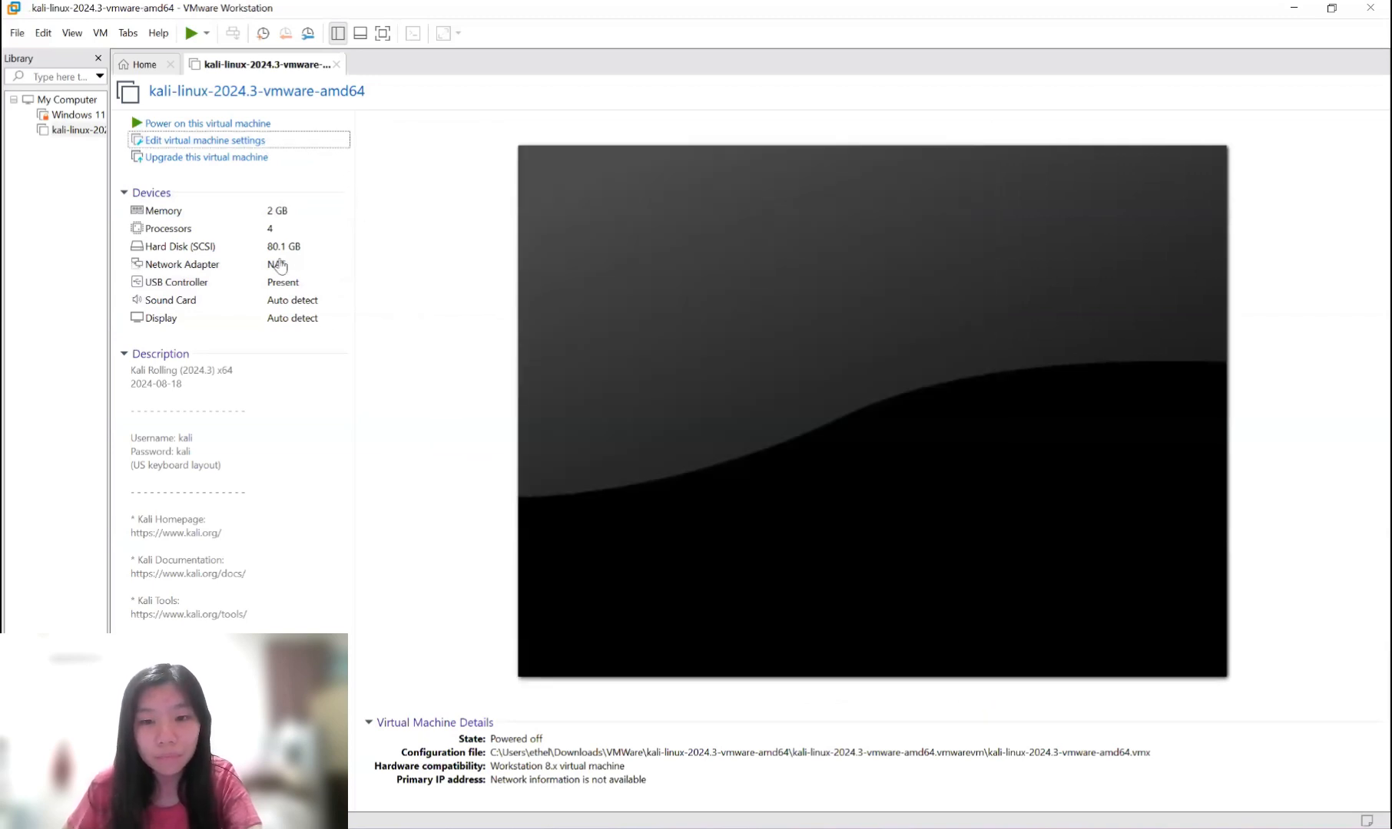
Power on the Kali VM and log in with the Kali username and password.
{"action": "left_click", "coordinate": [229, 128]}
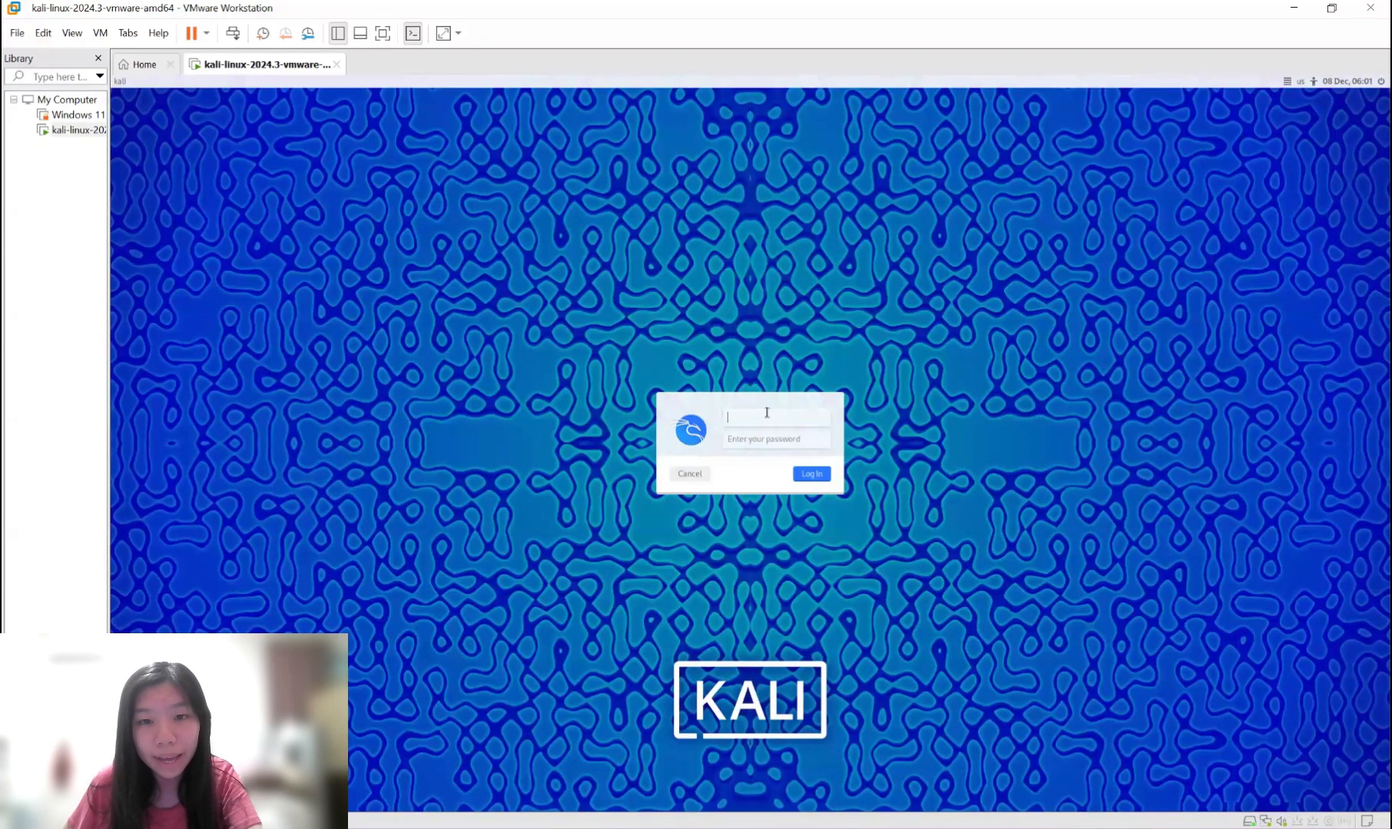
{"action": "type", "text": "kali"}
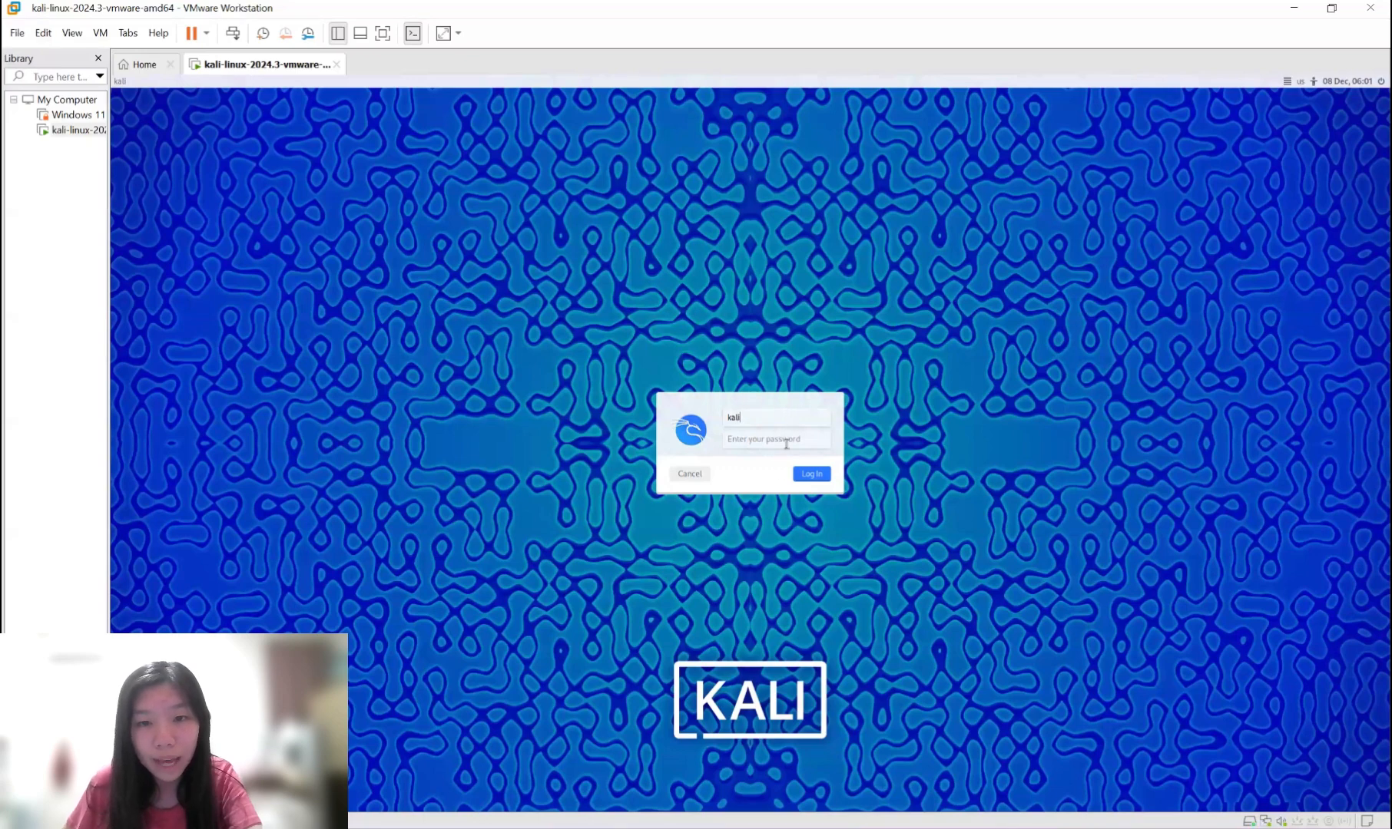
{"action": "left_click", "coordinate": [786, 443]}
{"action": "type", "text": "kali"}
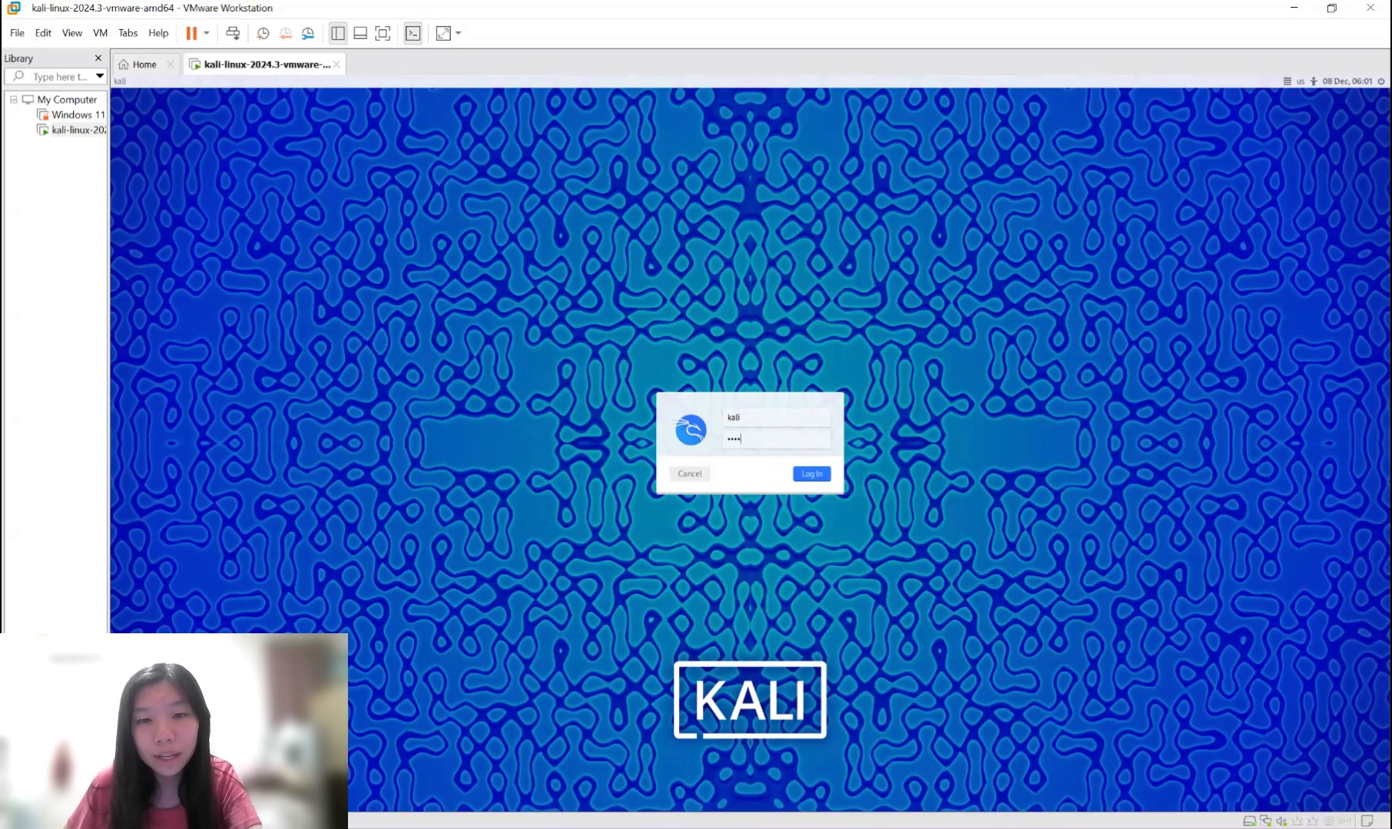
{"action": "left_click", "coordinate": [826, 475]}
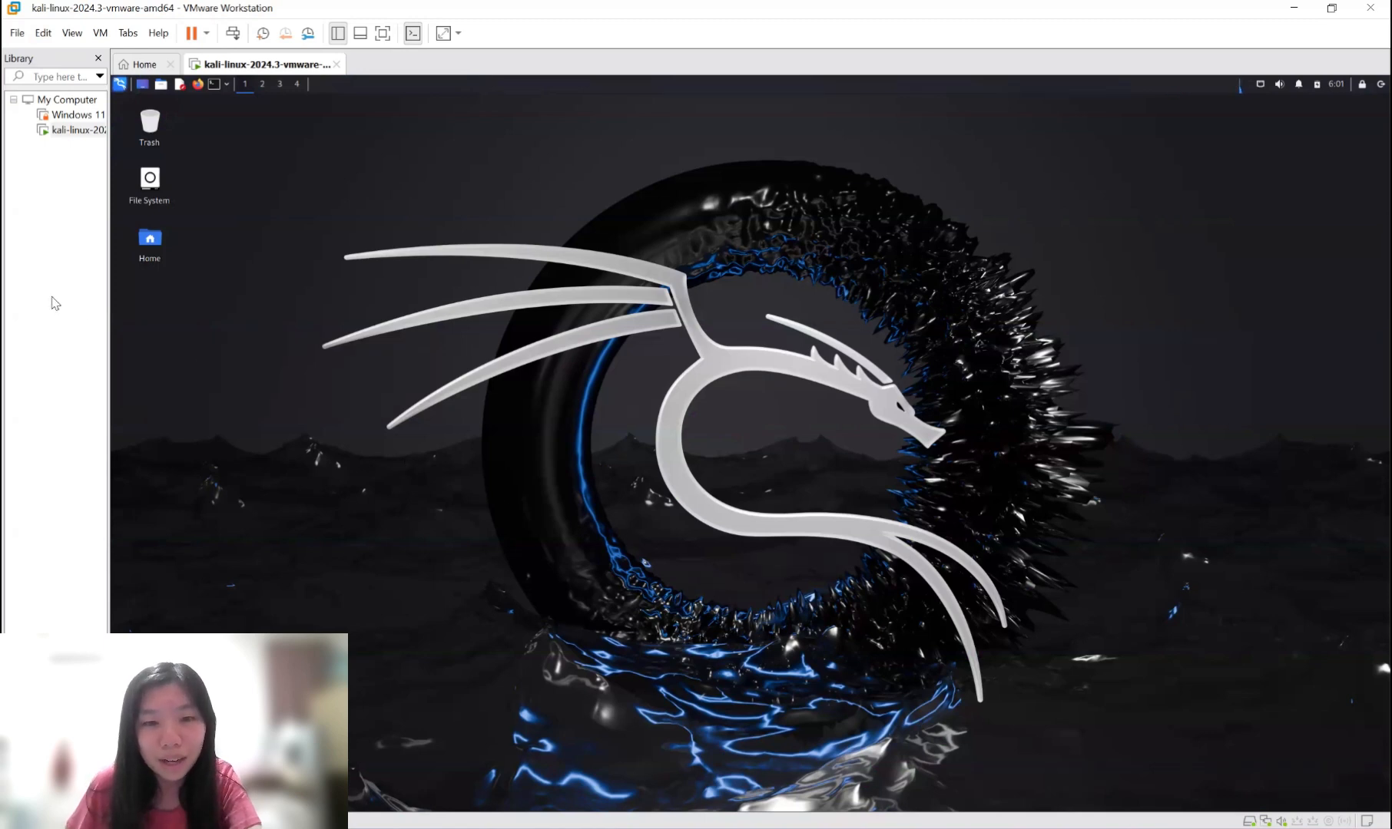
{"action": "left_click", "coordinate": [197, 84]}
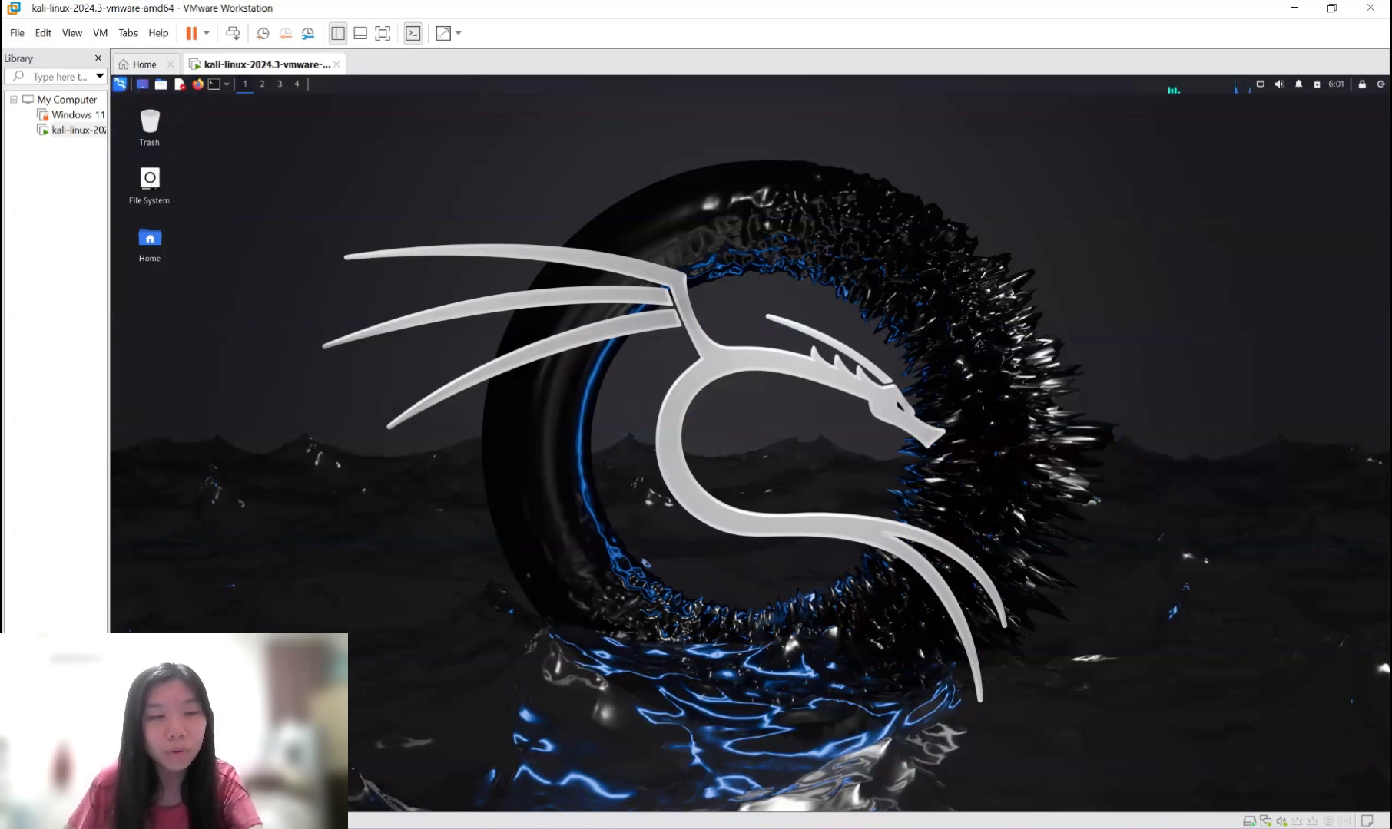